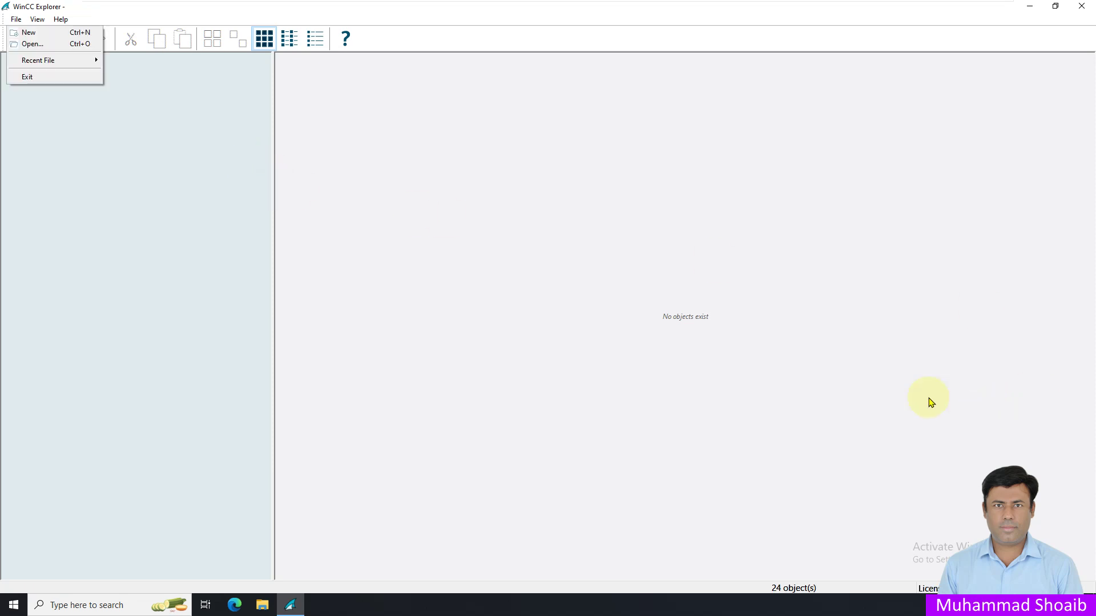
Show the File menu's project commands in WinCC Explorer.
left_click(15, 19)
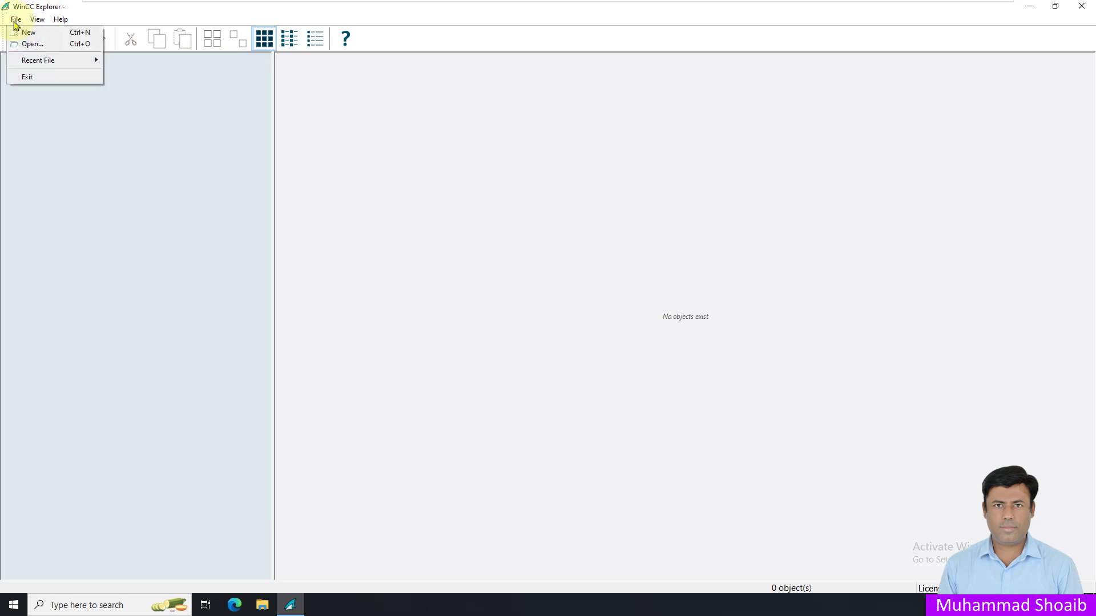
Create a new single-user WinCC project named Modbus_Project01.
left_click(24, 33)
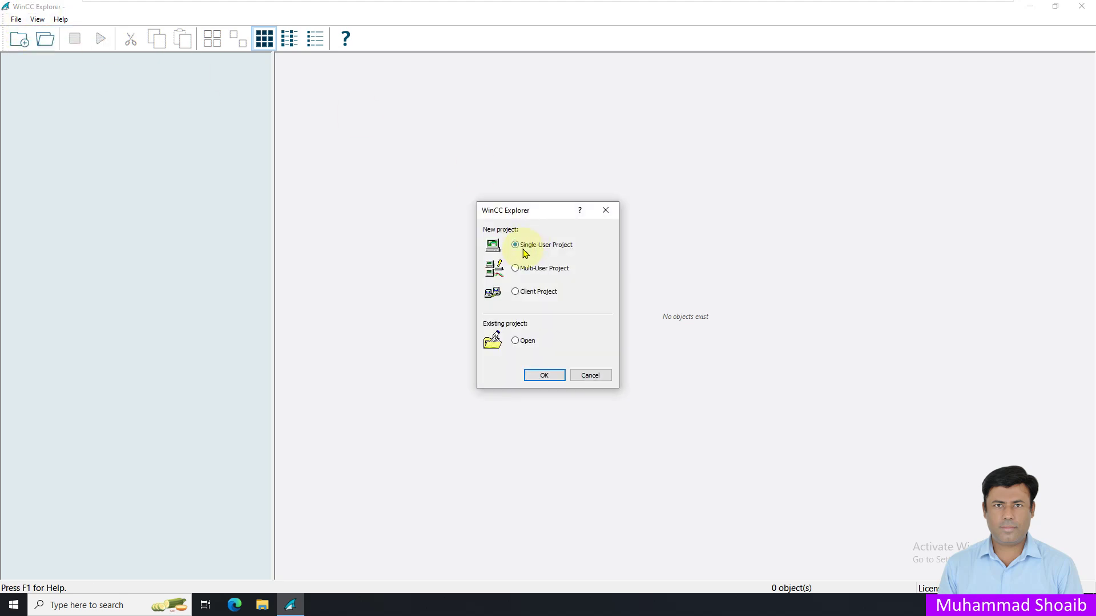
left_click(543, 375)
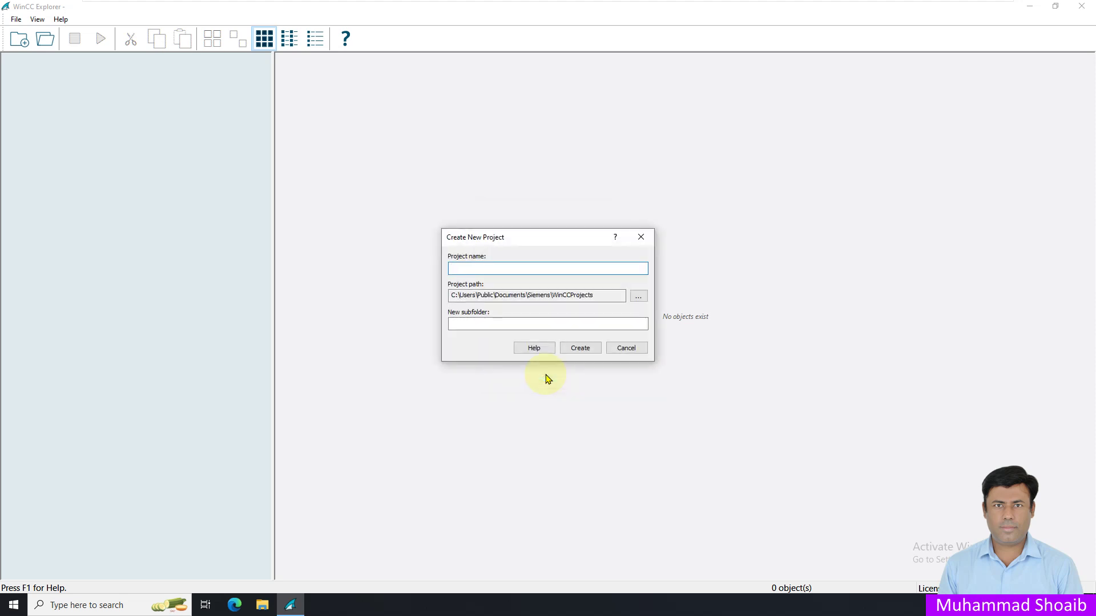
type("Modbus_Project01")
left_click(582, 347)
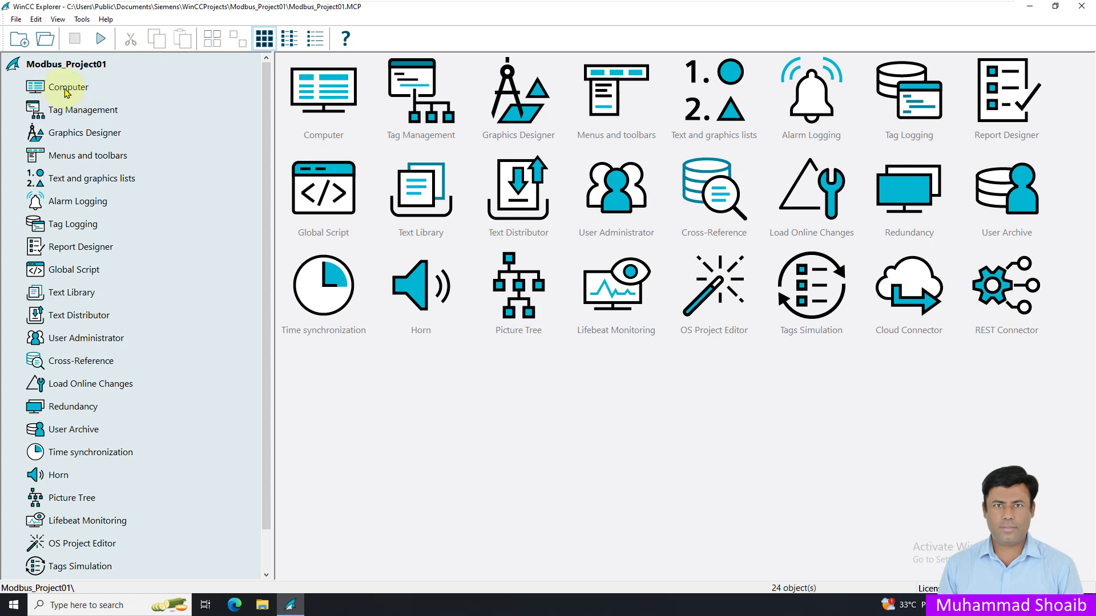
Open Tag Management in a maximized Configuration Studio, listing all project tags.
left_click(73, 115)
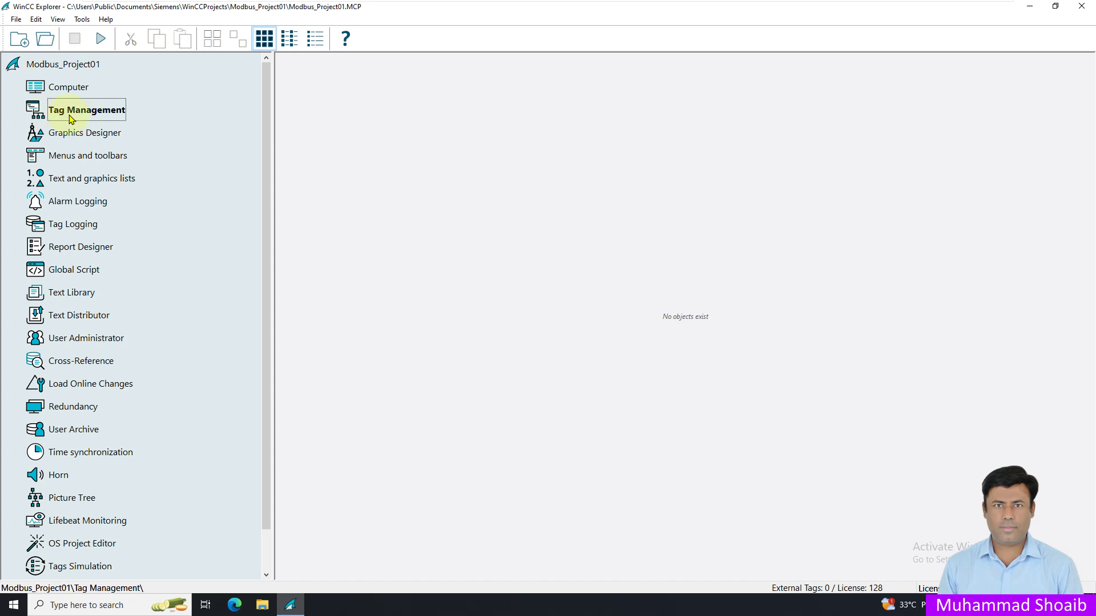
right_click(94, 111)
left_click(119, 119)
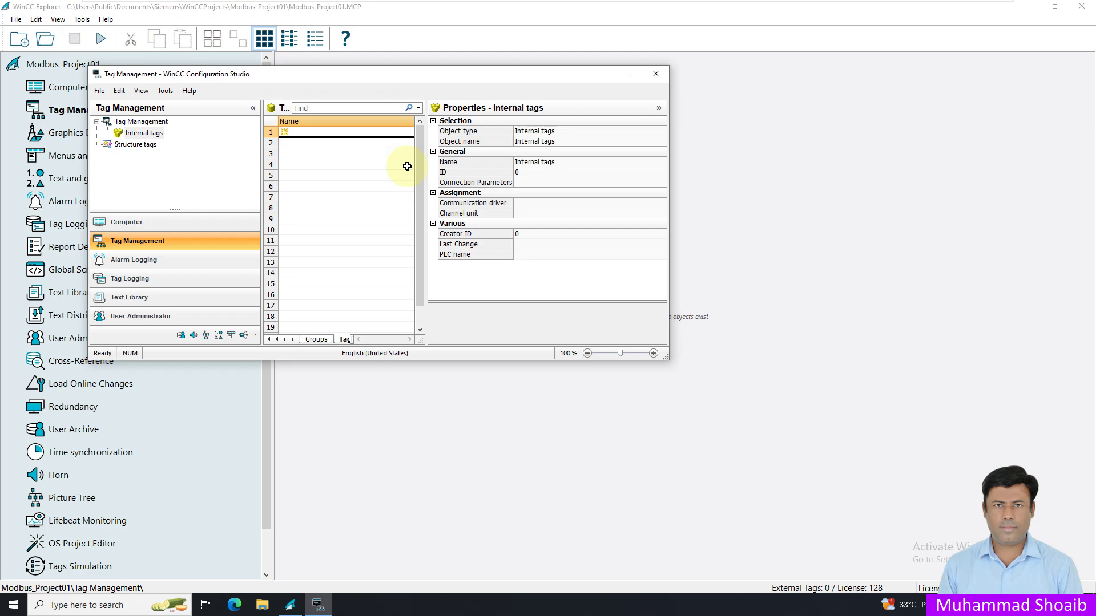
left_click(629, 74)
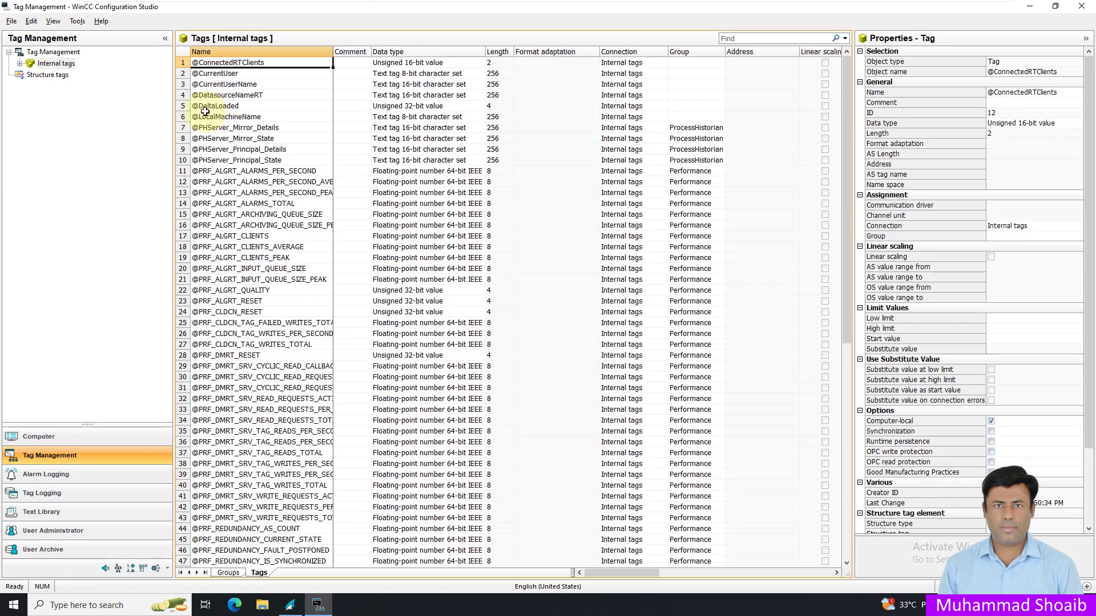
left_click(54, 52)
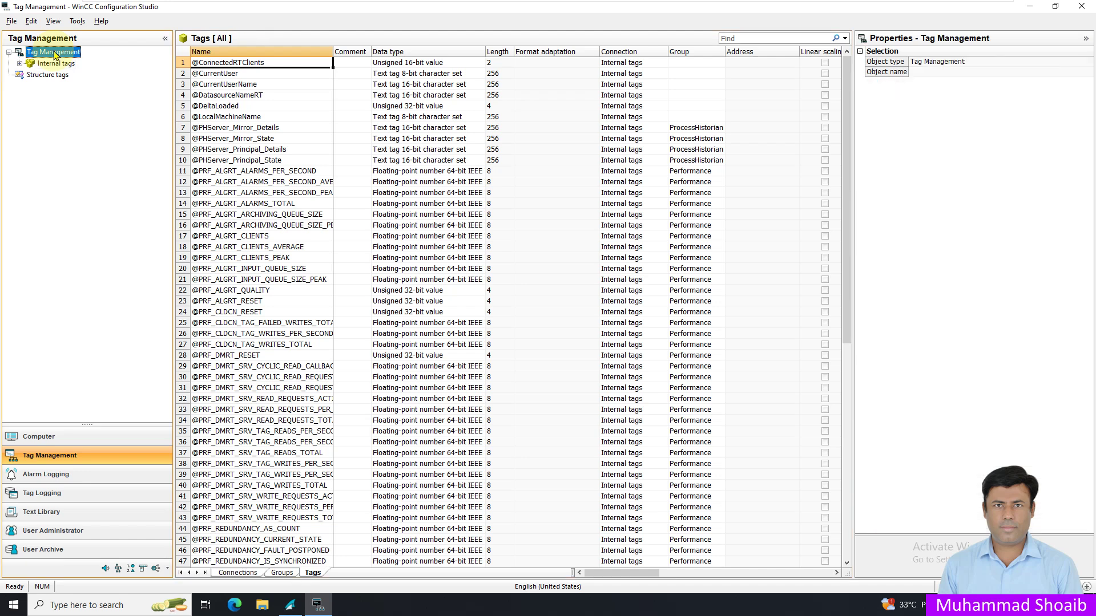
right_click(56, 55)
Add the Modbus TCPIP driver and a new connection under Modbus TCP/IP Unit #1.
mouse_move(91, 59)
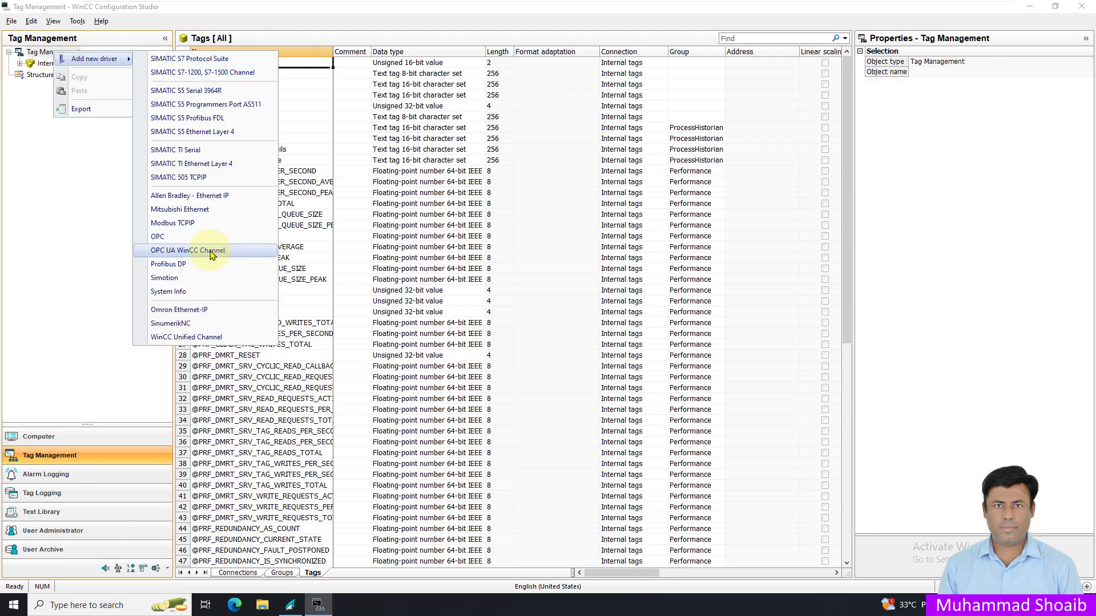
left_click(175, 224)
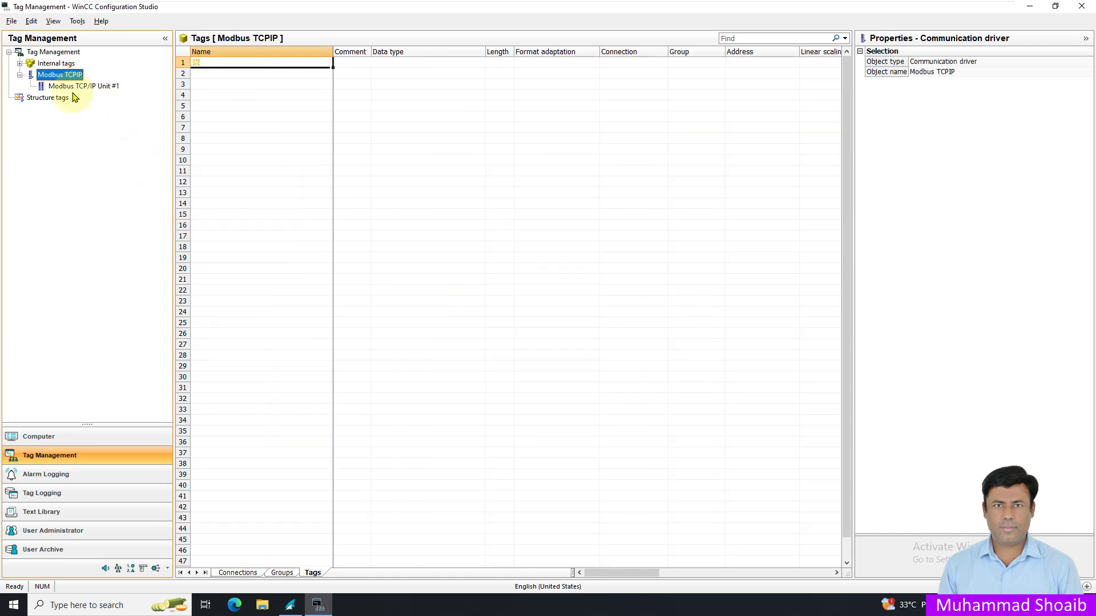
left_click(67, 86)
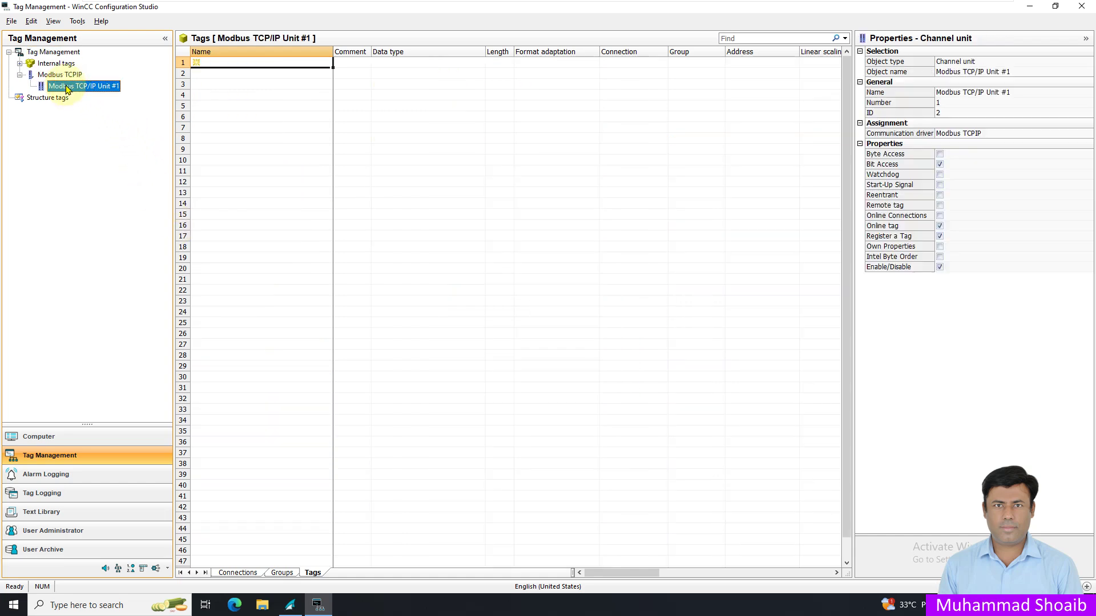
right_click(66, 86)
left_click(109, 93)
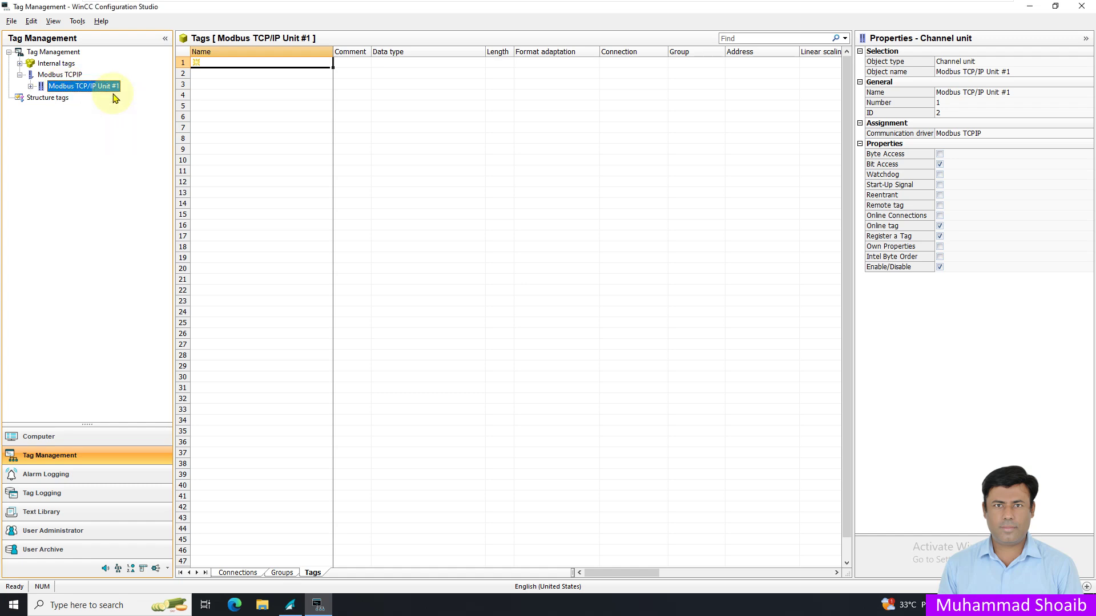
Rename the new connection NewConnection_1 to S7400.
left_click(31, 86)
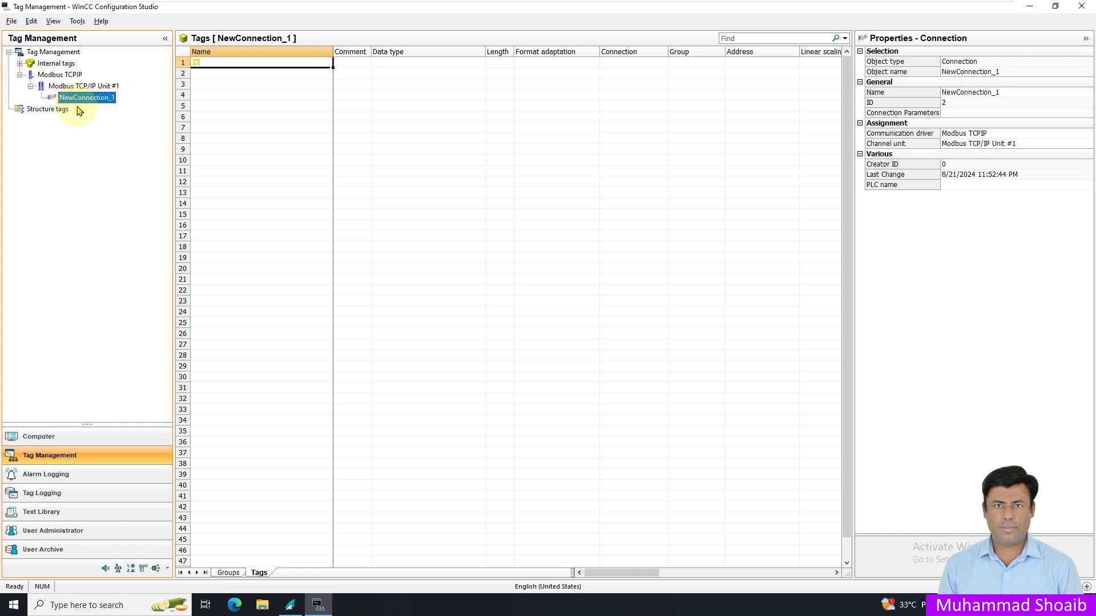
right_click(99, 101)
left_click(128, 169)
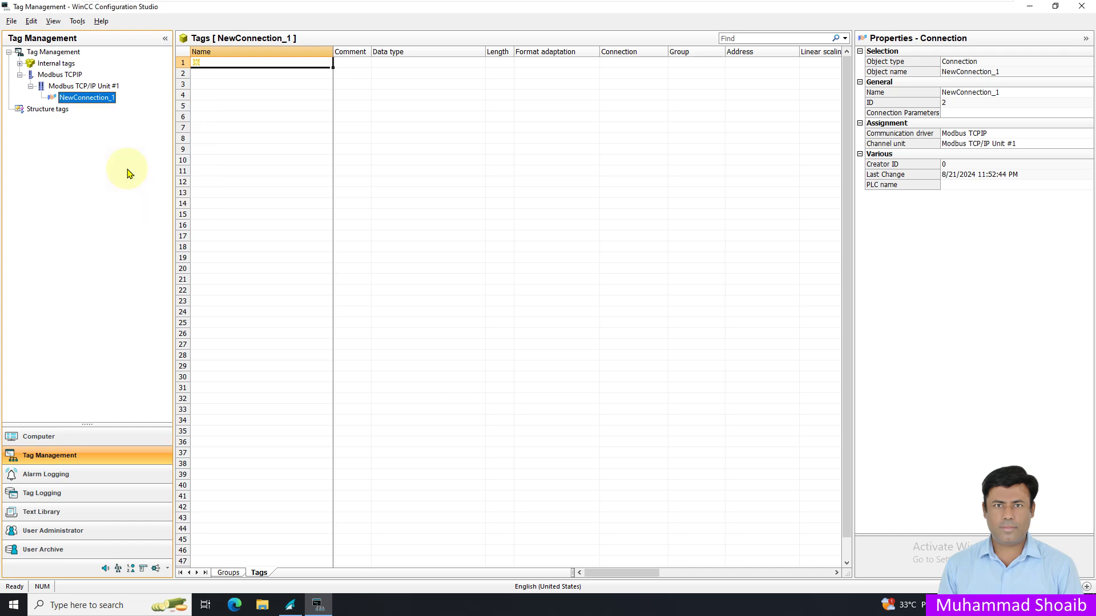
type("S7400")
right_click(69, 100)
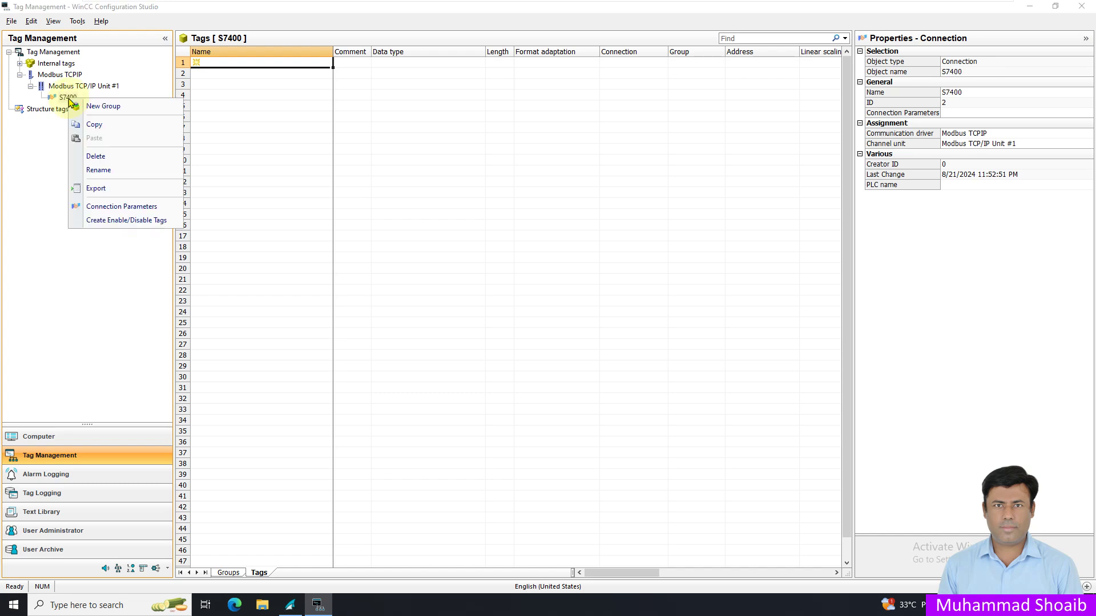
Set the S7400 connection's server to 192.168.0.142 on port 502.
left_click(120, 209)
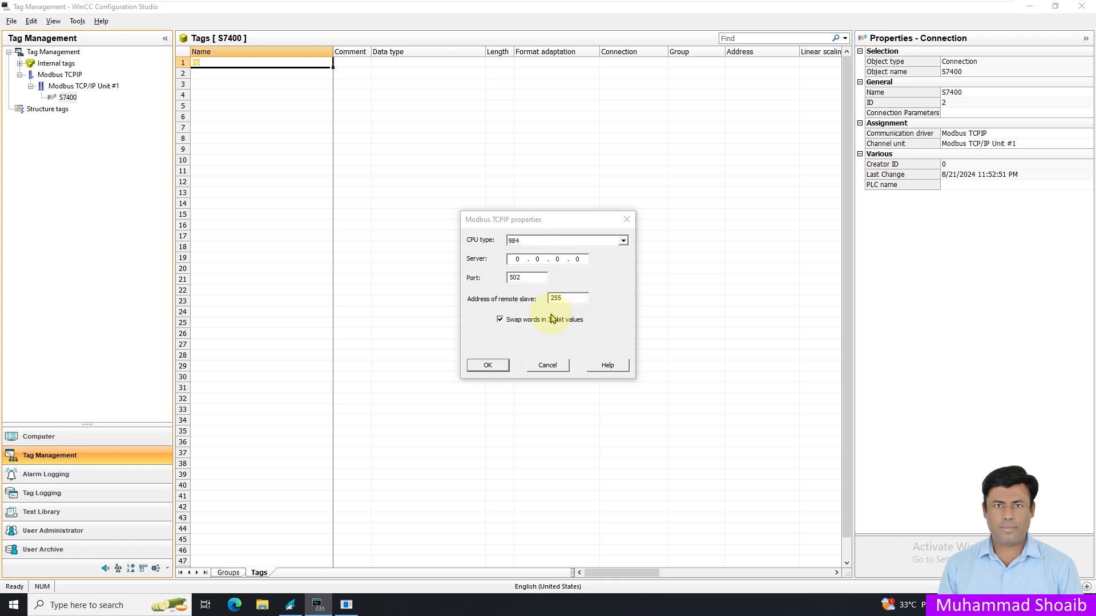
left_click(520, 259)
type("192.16")
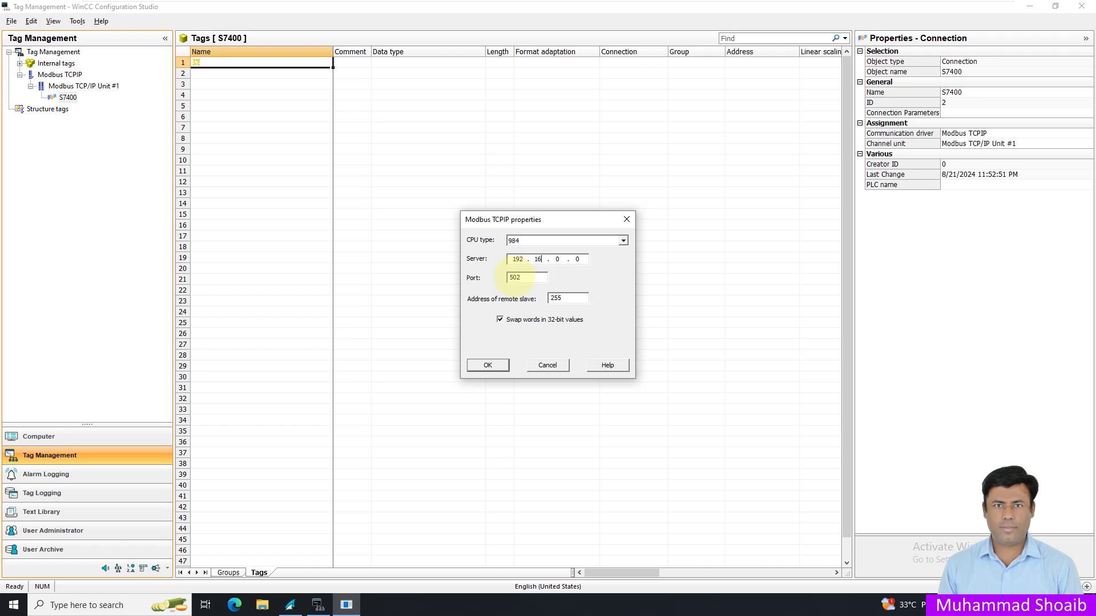
type("8.0.142")
double_click(562, 298)
Set the remote slave address to 1, matching ModSim32's Device Id.
type("1")
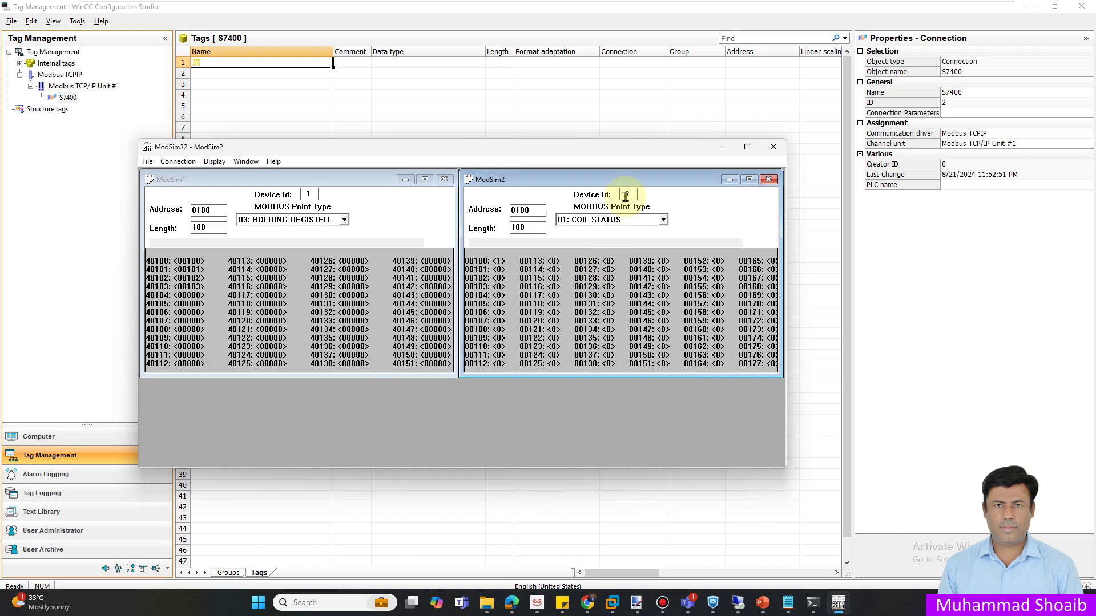
double_click(627, 195)
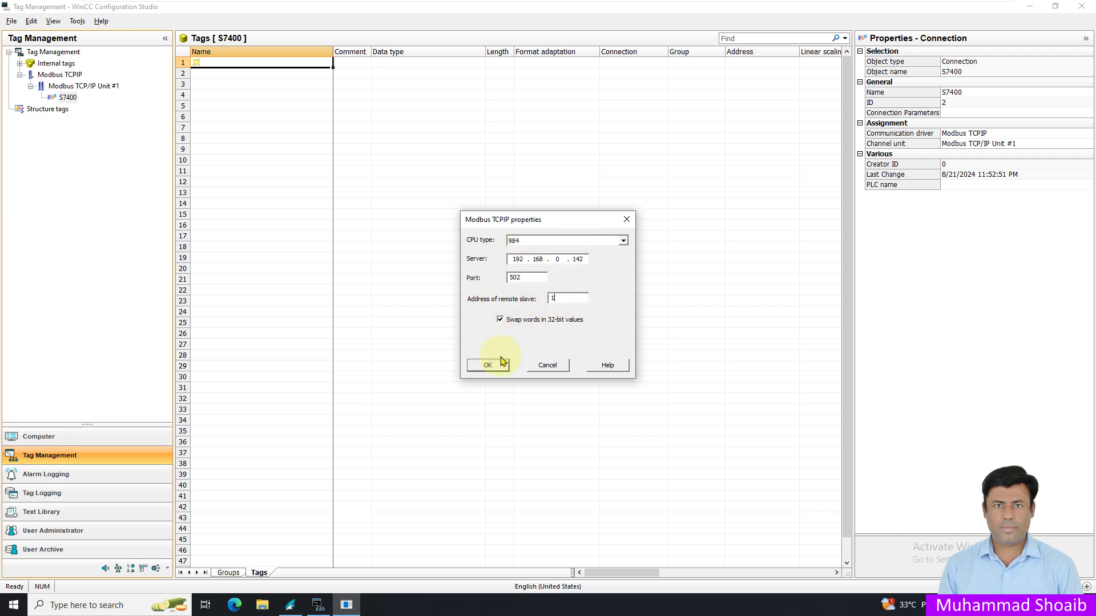
Save the Modbus parameters and add a tag group Mixer1 under S7400.
left_click(486, 365)
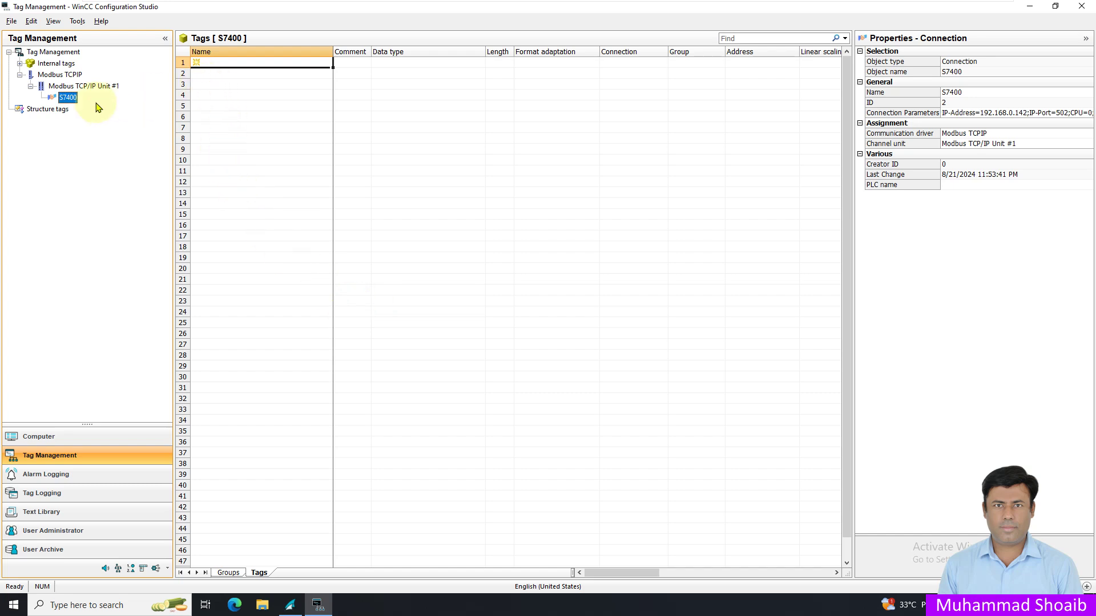
right_click(68, 100)
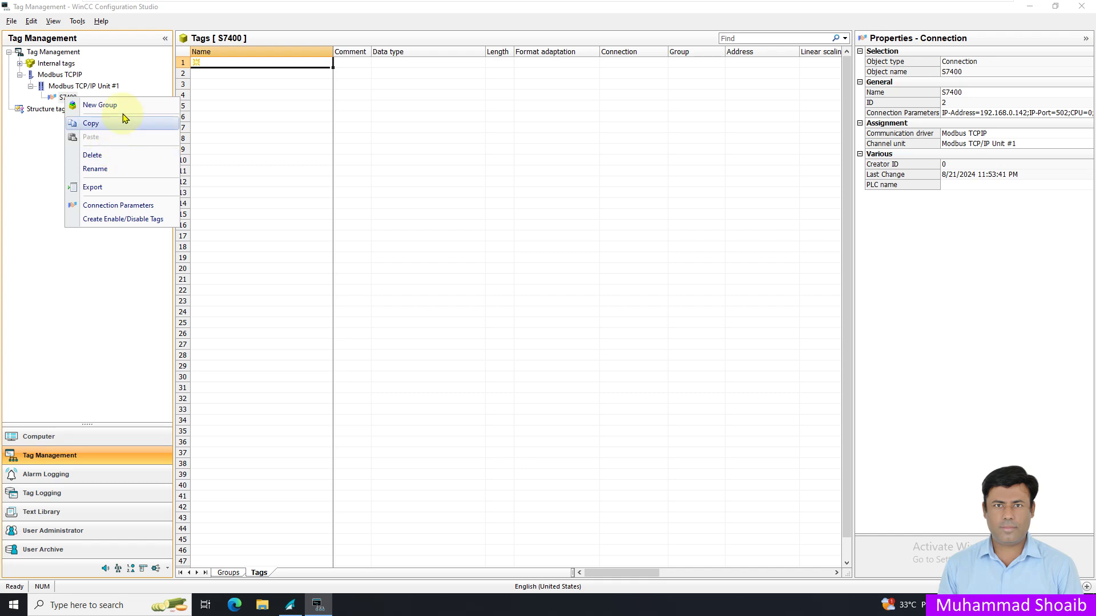
left_click(97, 105)
type("M")
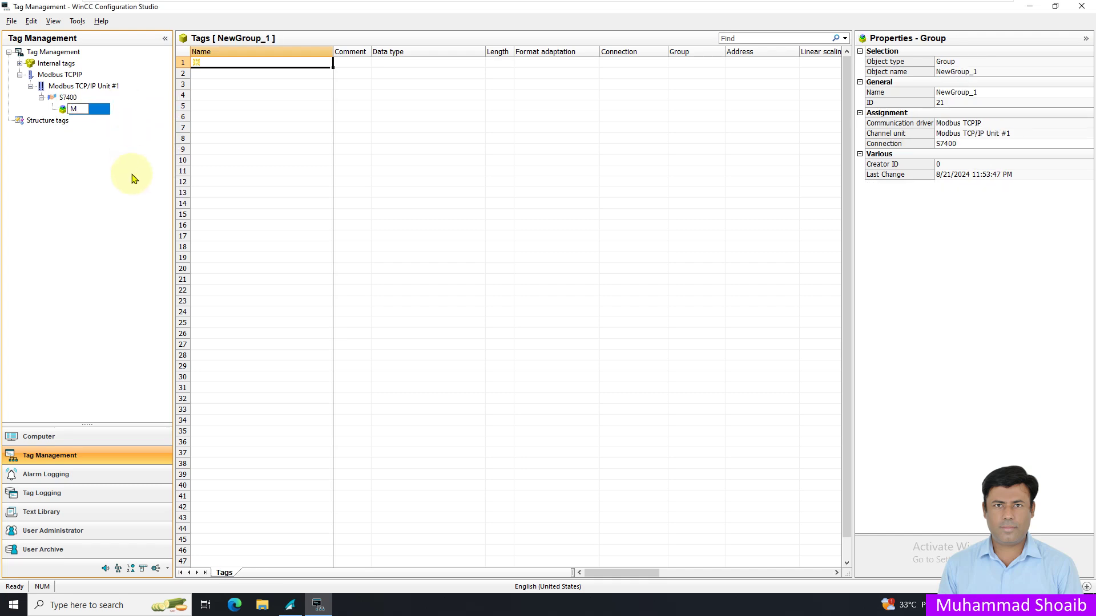
type("ixer")
key("Return")
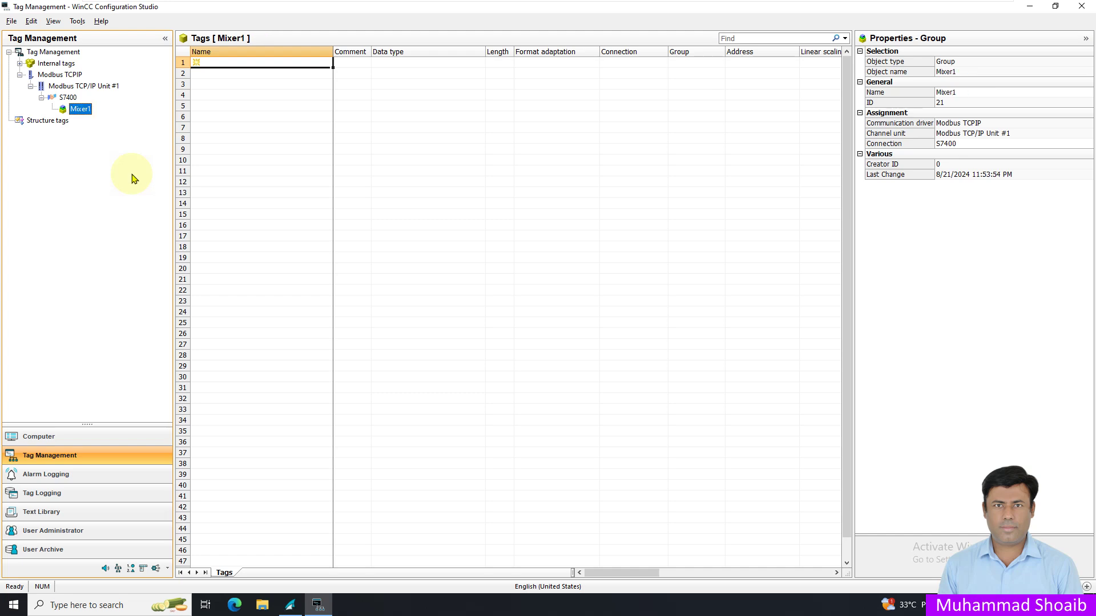
left_click(236, 62)
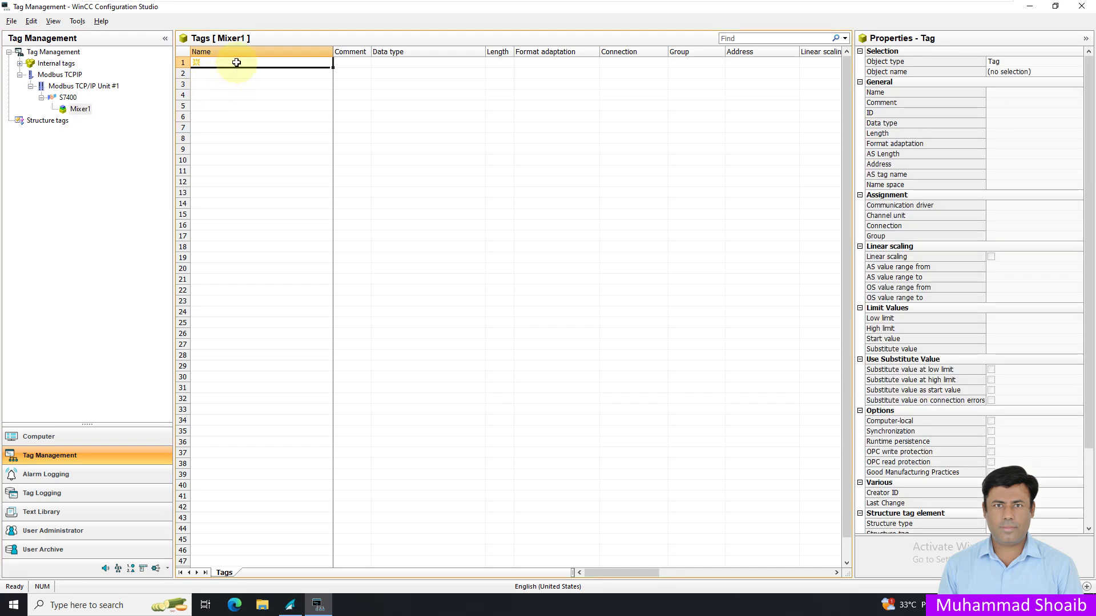
Add a tag Pump1_Fb in Mixer1 as a Binary Tag.
left_click(238, 62)
type("Pump1_Fb")
key("Return")
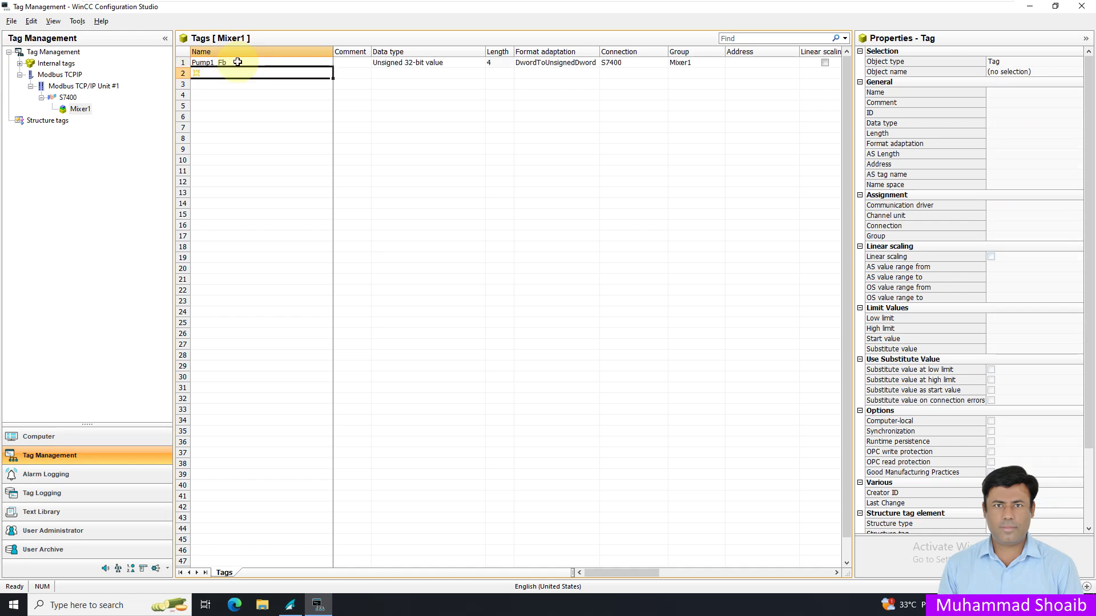
left_click(238, 73)
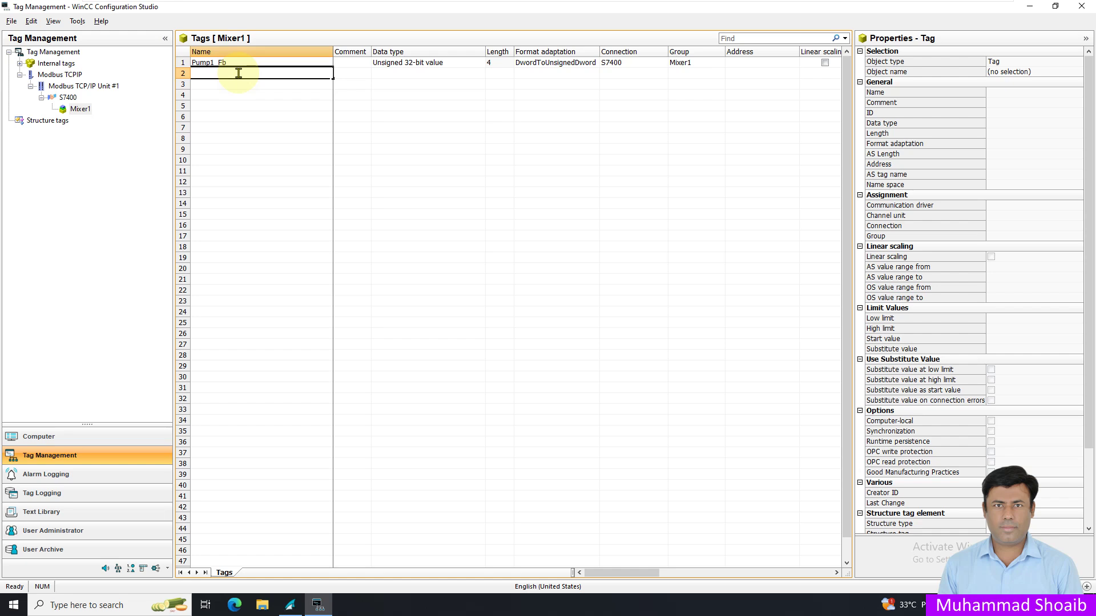
left_click(439, 63)
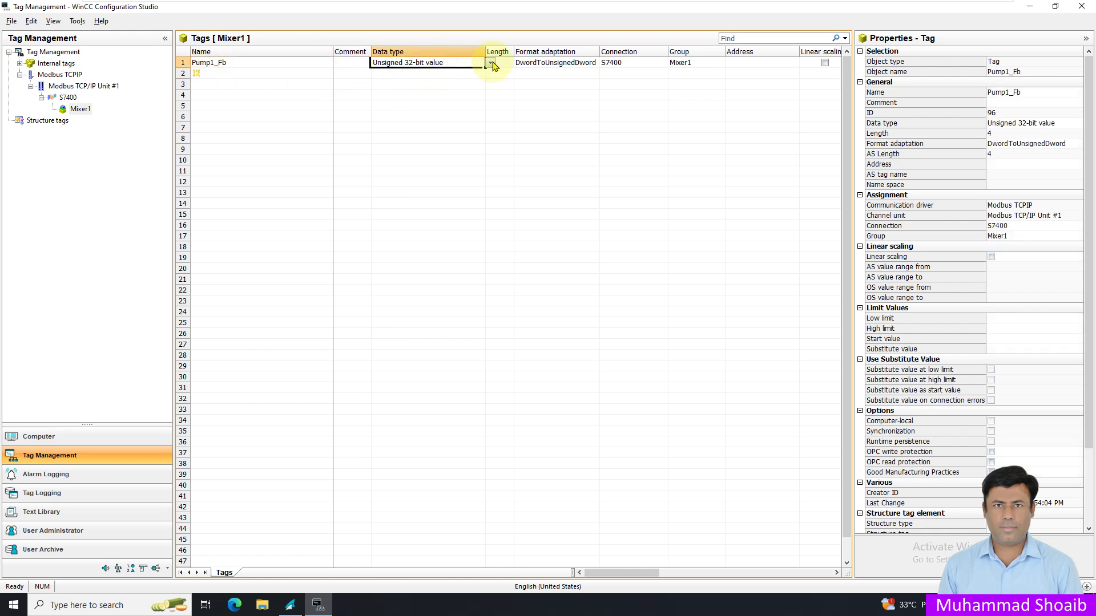
left_click(491, 64)
left_click(406, 74)
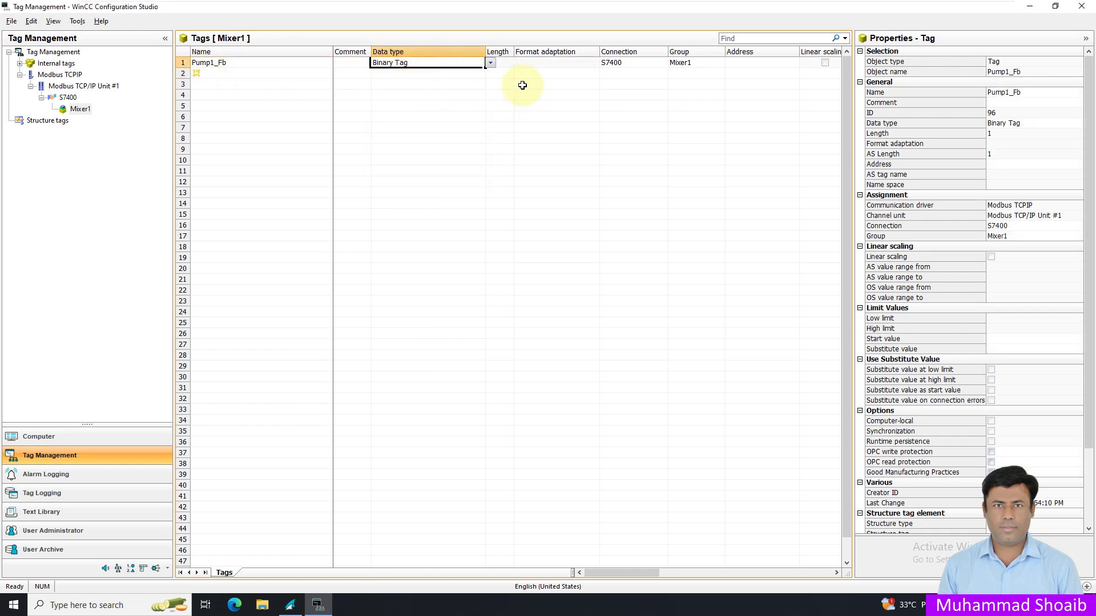
Give Pump1_Fb the 0x Coil address 0x100.1.
left_click(779, 64)
left_click(806, 64)
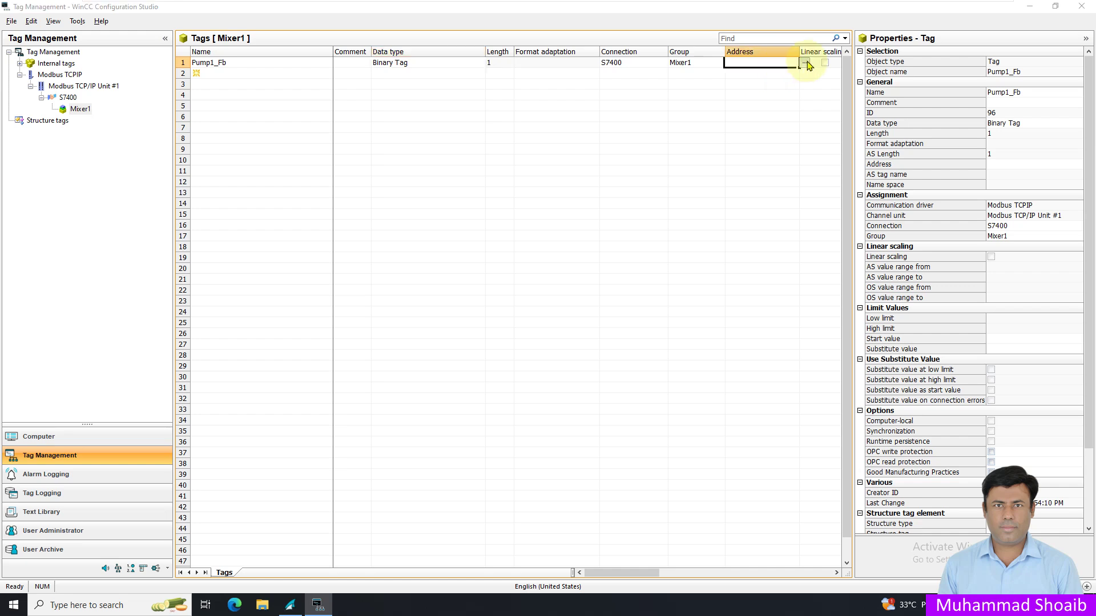
left_click(620, 263)
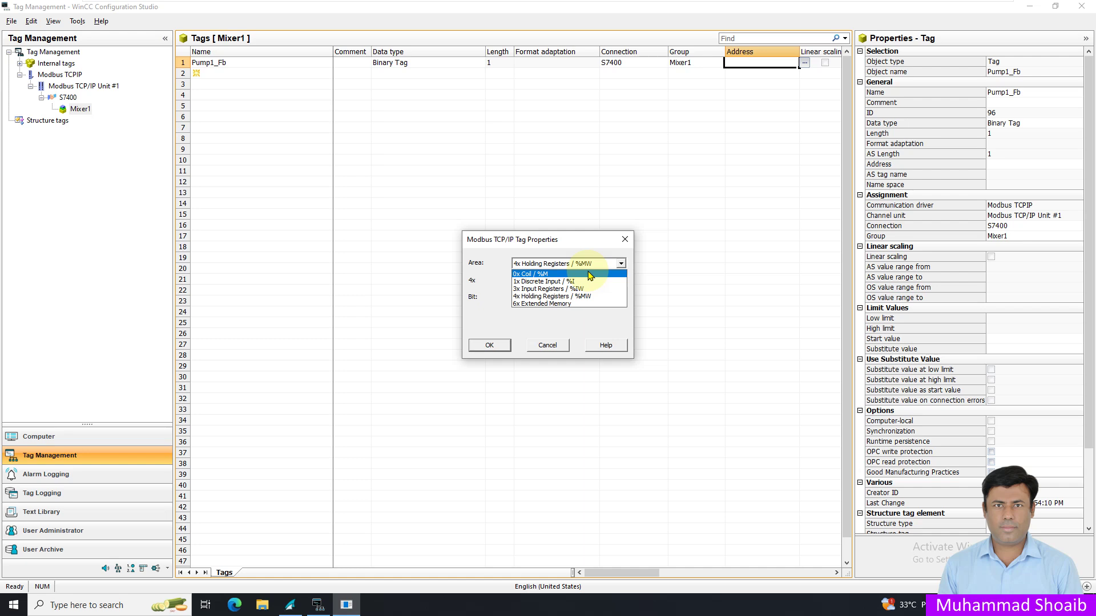
left_click(590, 274)
key("Tab")
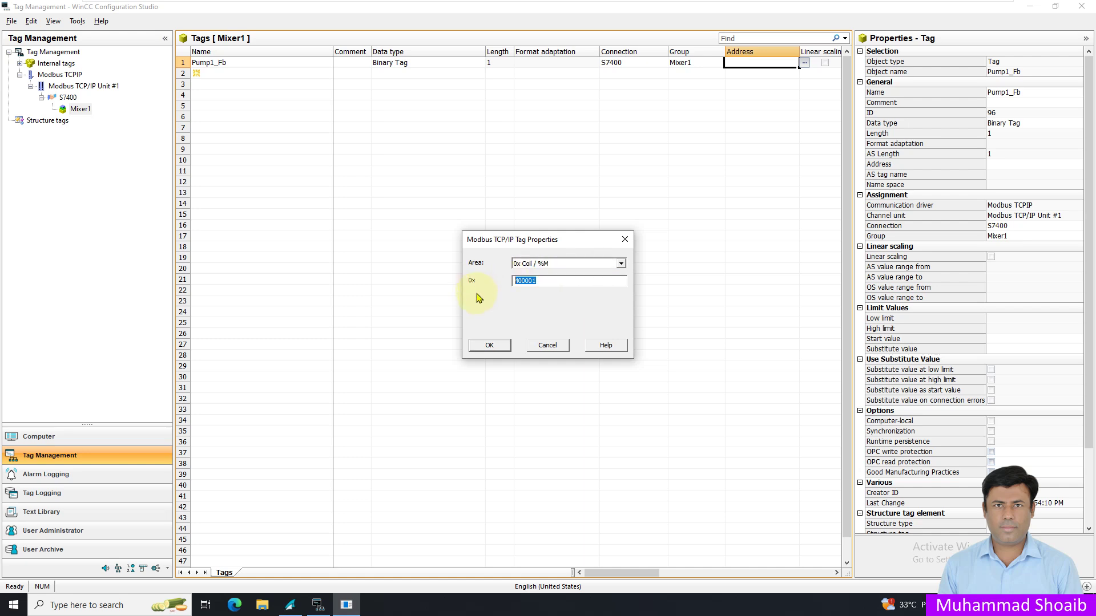
type("100")
left_click(491, 345)
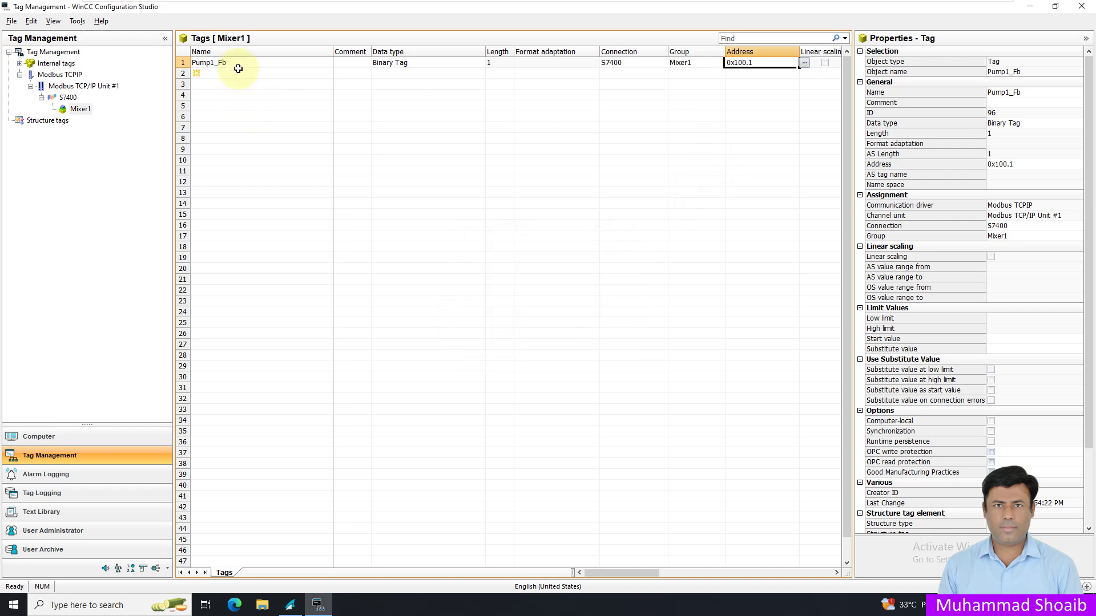
Auto-fill two more tags below Pump1_Fb, renaming the second Pump2_Fb at coil 0x101.2.
left_click(183, 63)
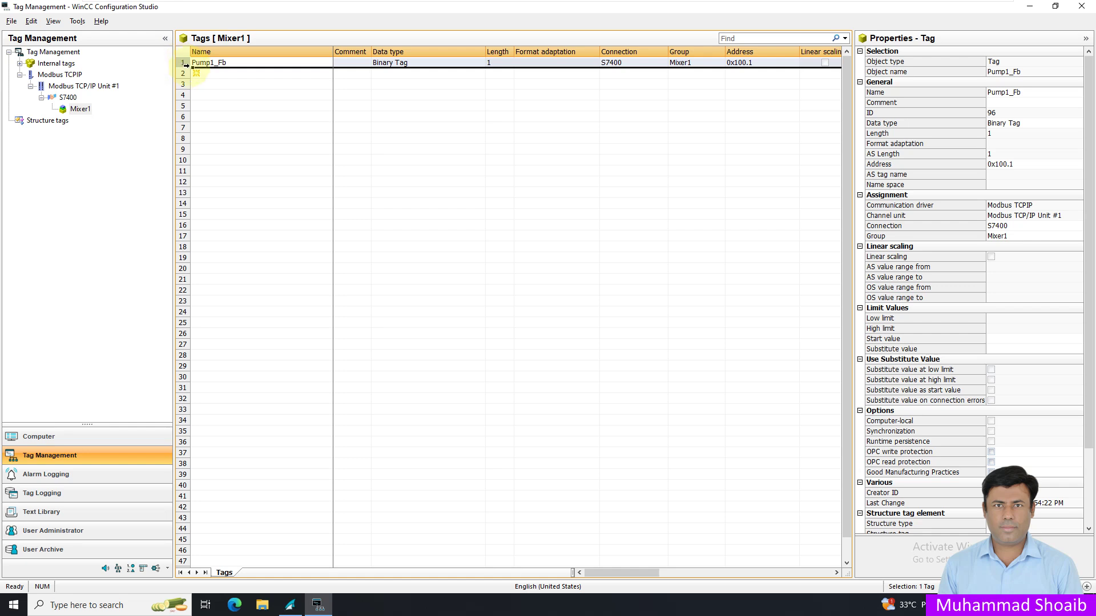
mouse_move(196, 69)
left_mouse_down()
mouse_move(196, 89)
mouse_move(230, 73)
mouse_move(213, 73)
left_mouse_up()
left_click(249, 73)
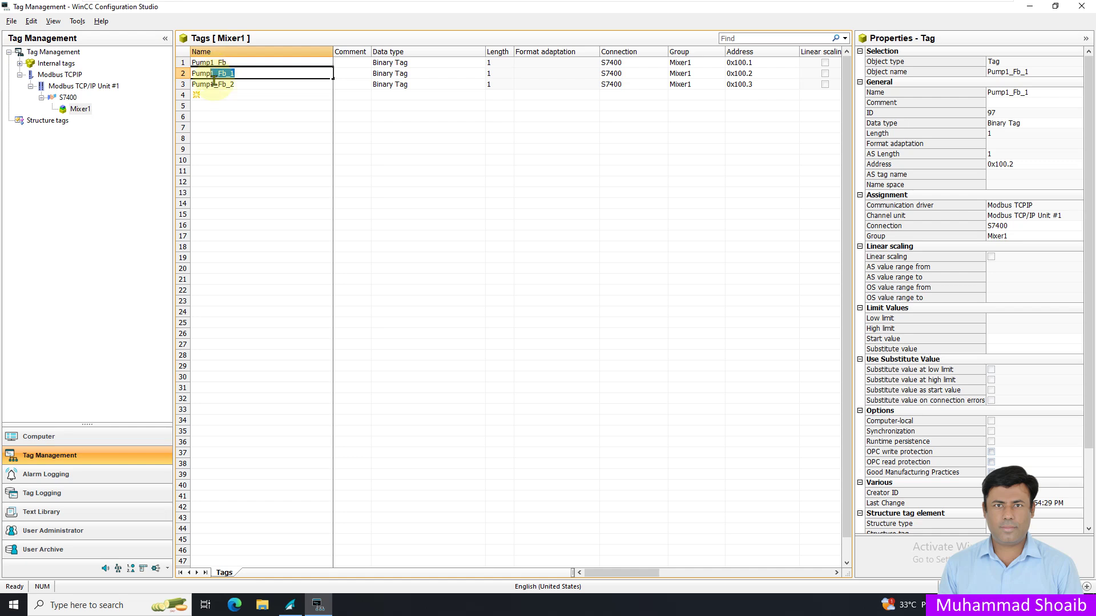
type("2")
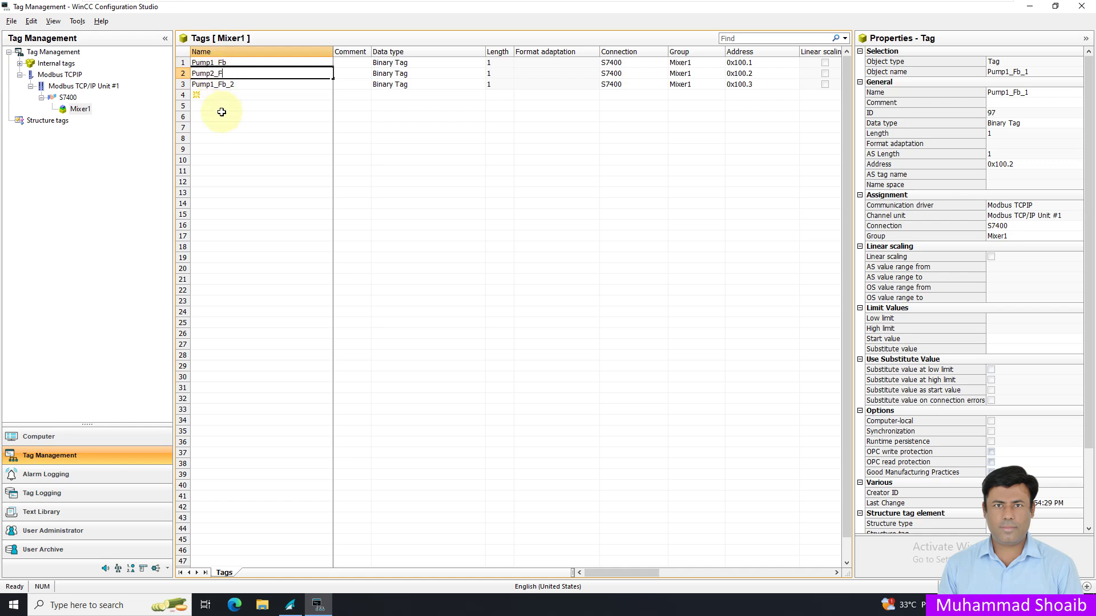
key("Down")
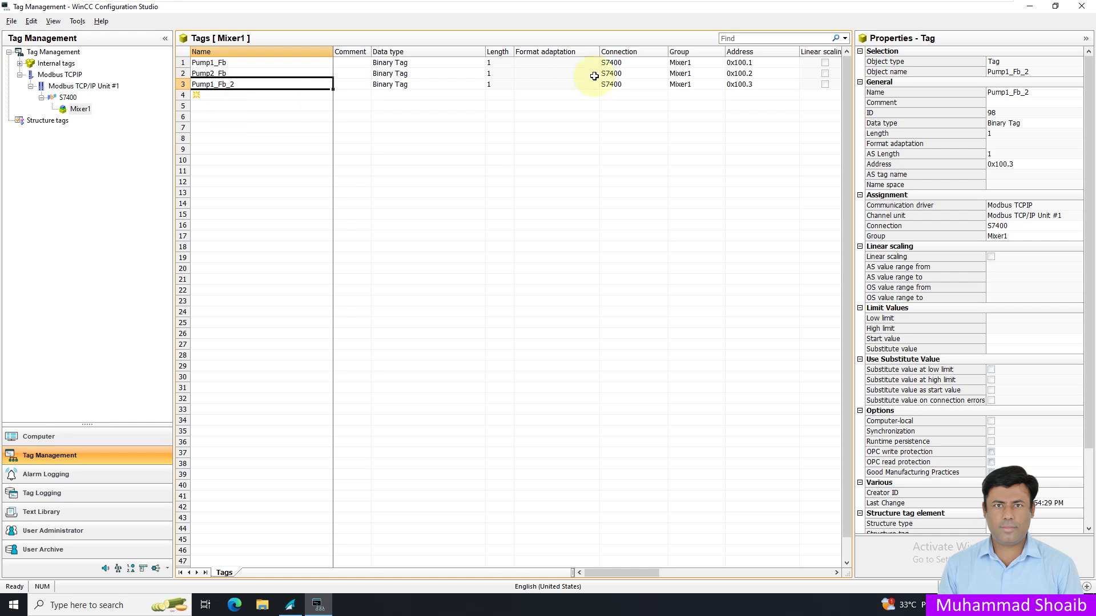
left_click(759, 77)
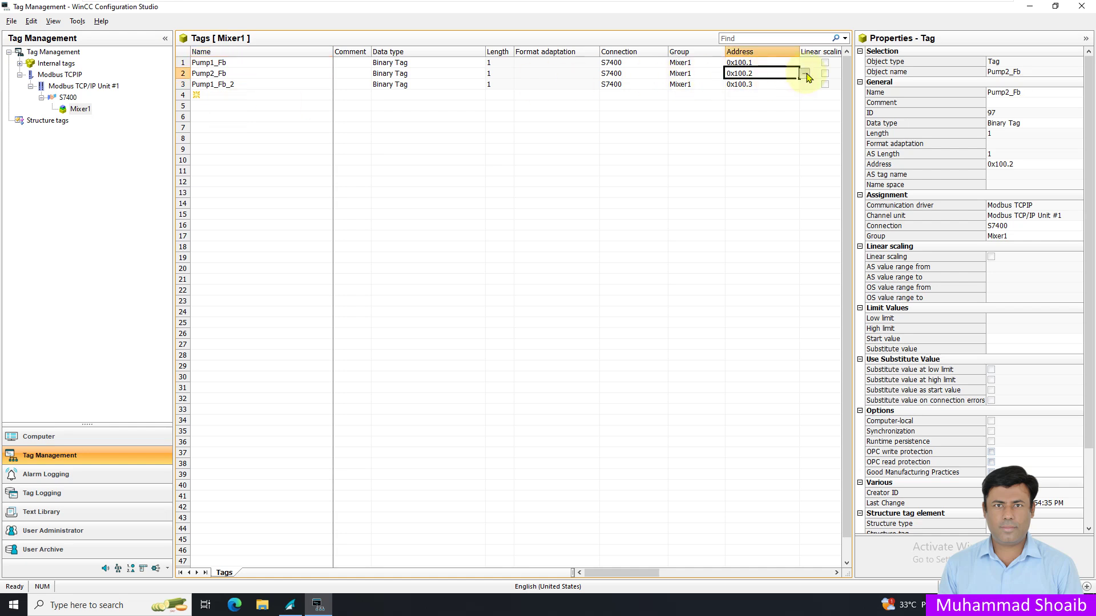
left_click(805, 74)
left_click(540, 281)
key("BackSpace")
type("1")
left_click(489, 344)
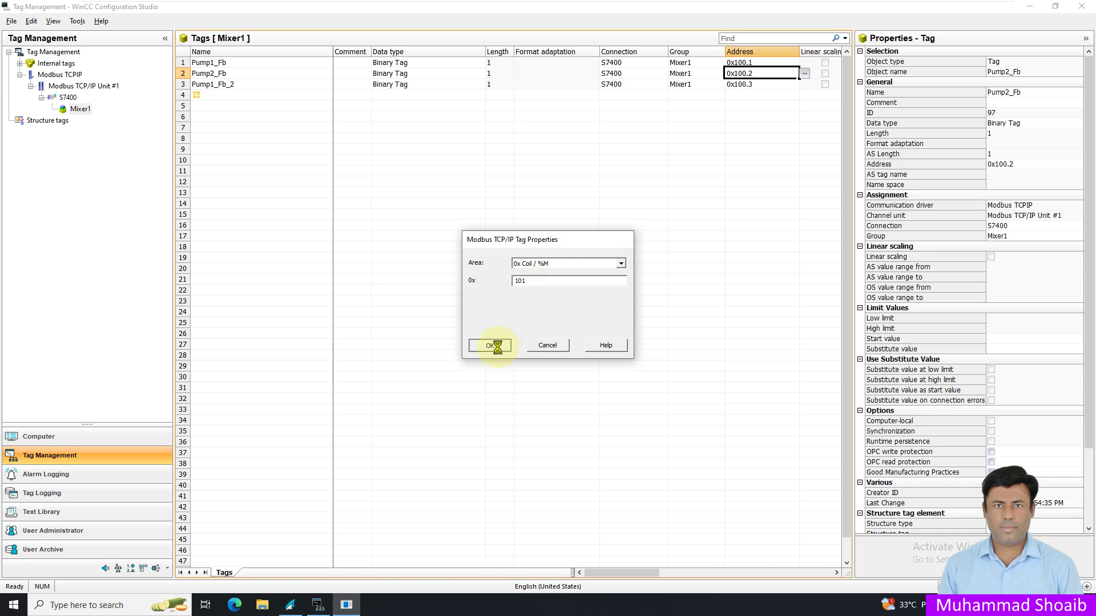
Select the Fb_2 ending of the third tag name Pump1_Fb_2 for replacement.
left_click(265, 85)
left_click(260, 84)
left_click_drag(236, 84, 220, 84)
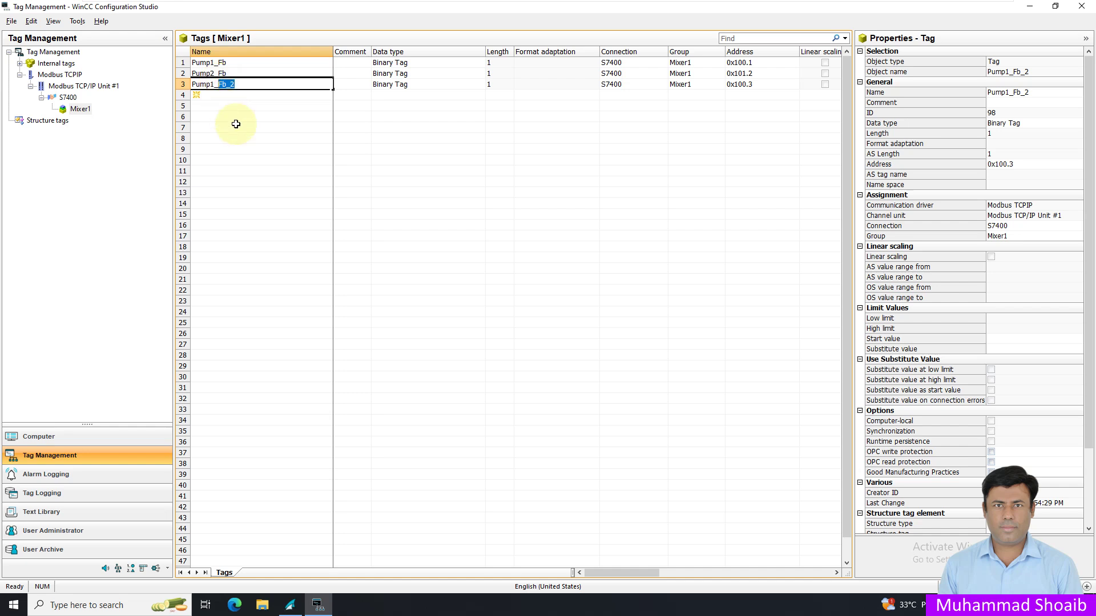
Rename the third tag to Pump1_CMD and set its coil address to 0x110.3.
type("CMD")
key("Return")
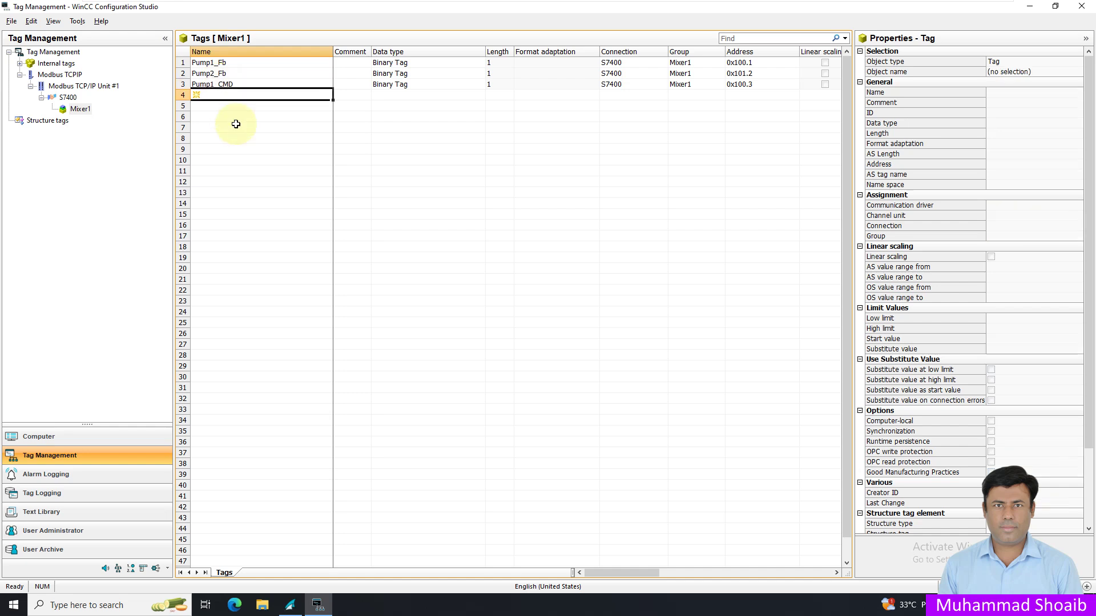
left_click(238, 84)
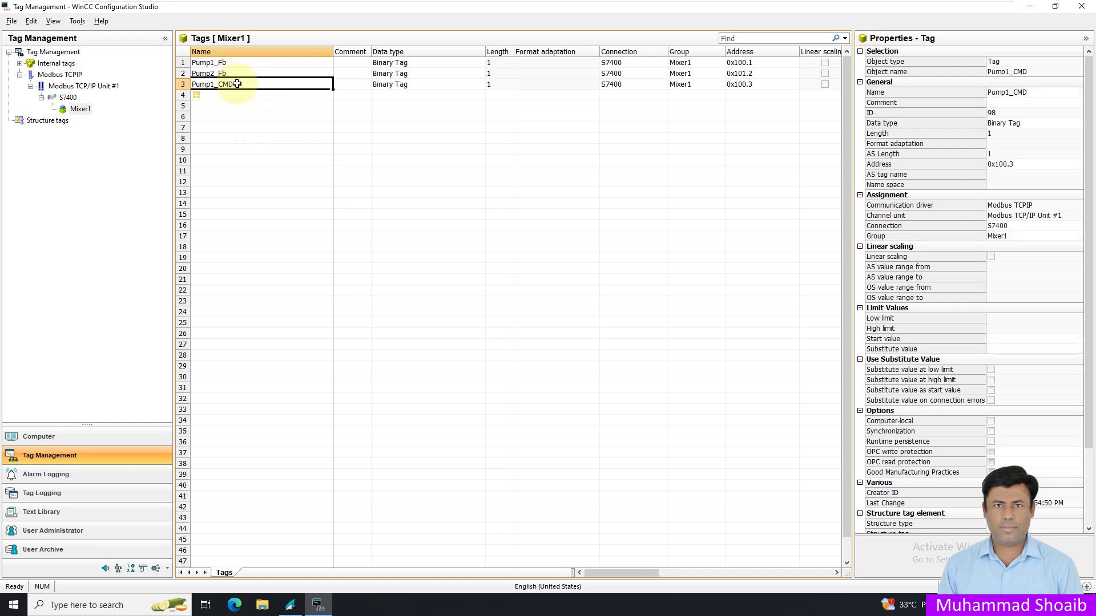
left_click(762, 84)
left_click(804, 85)
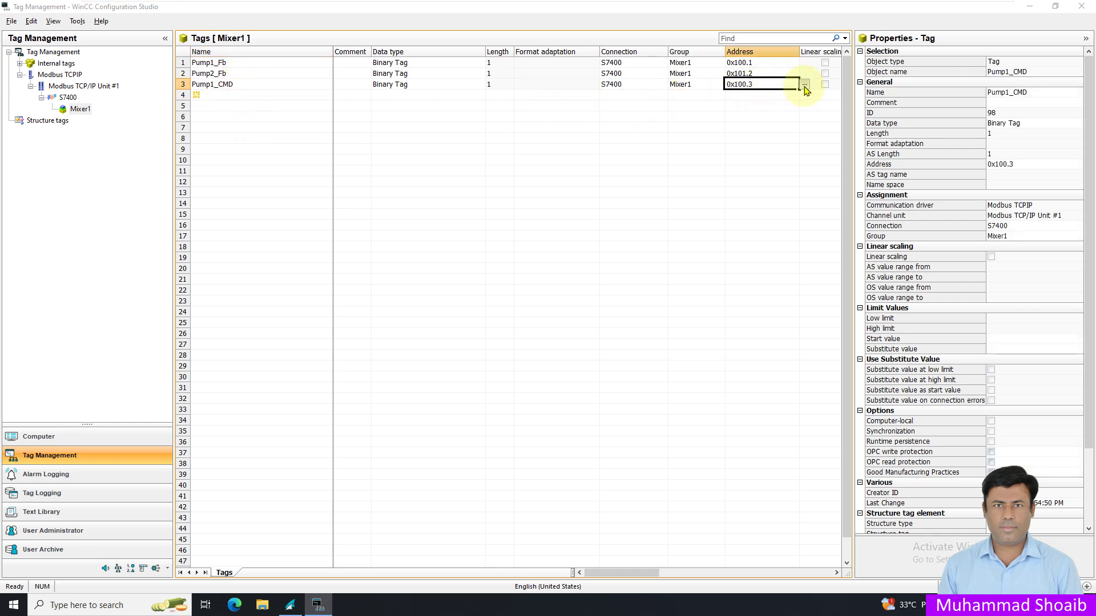
double_click(521, 281)
type("110")
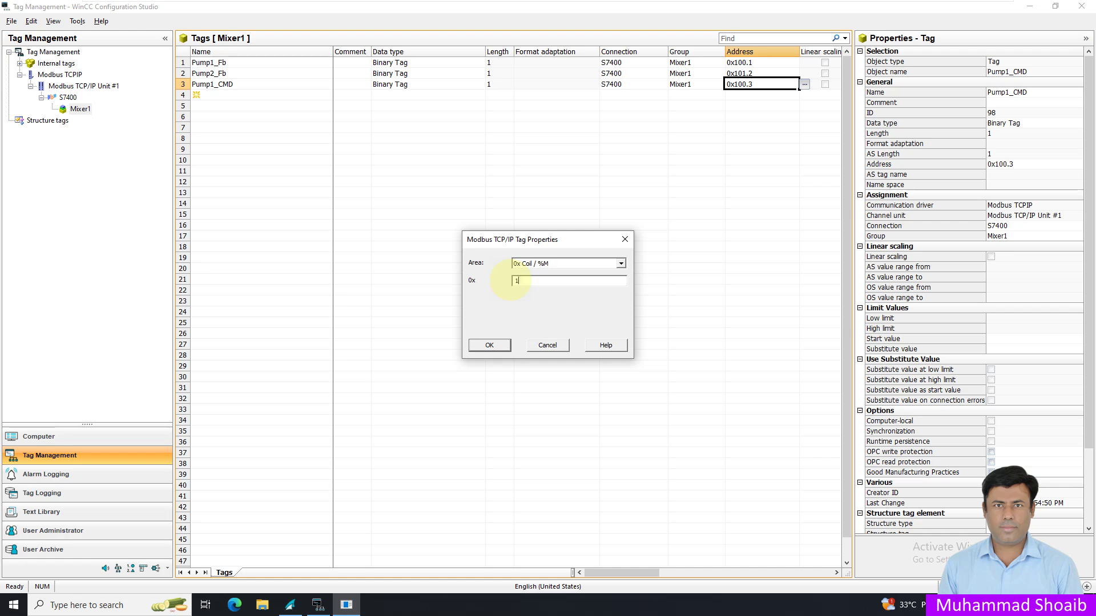
left_click(496, 346)
Add a new tag Level as a signed 16-bit value.
left_click(237, 98)
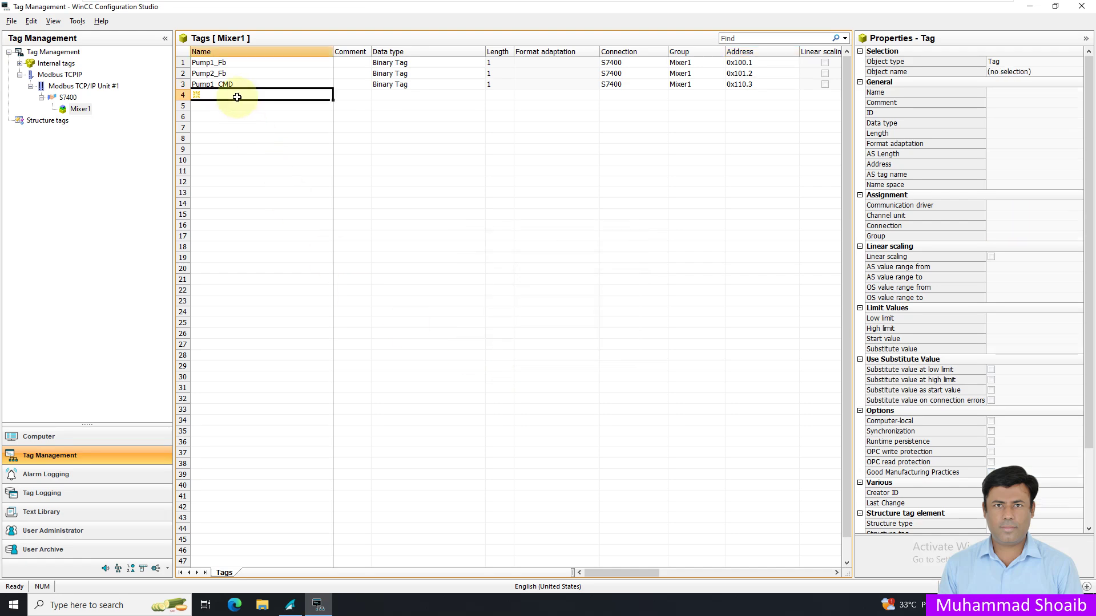
type("Level")
key("Return")
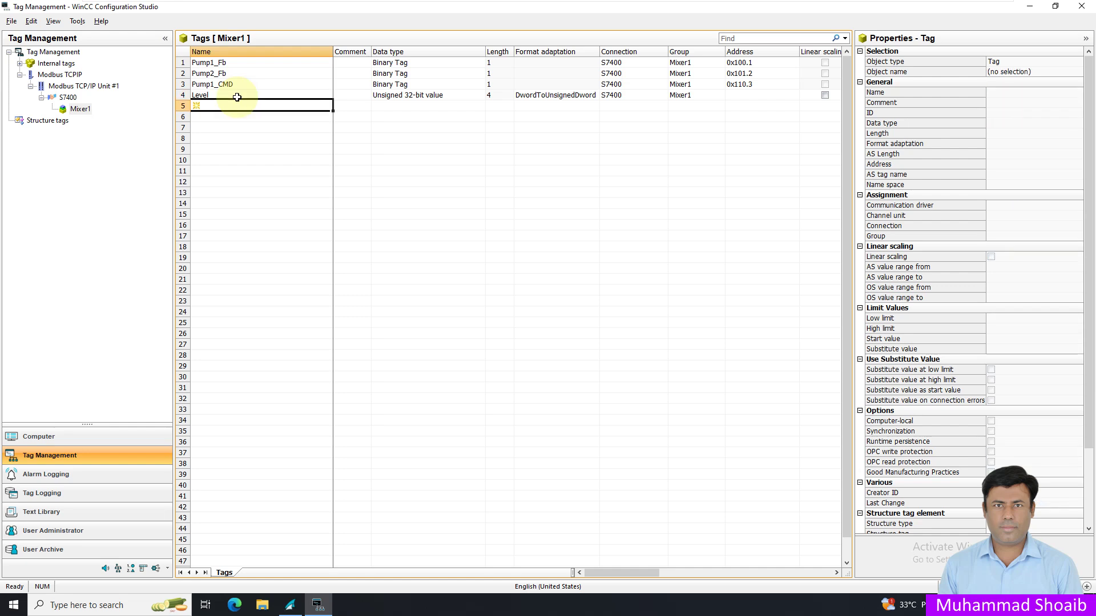
left_click(470, 96)
left_click(490, 96)
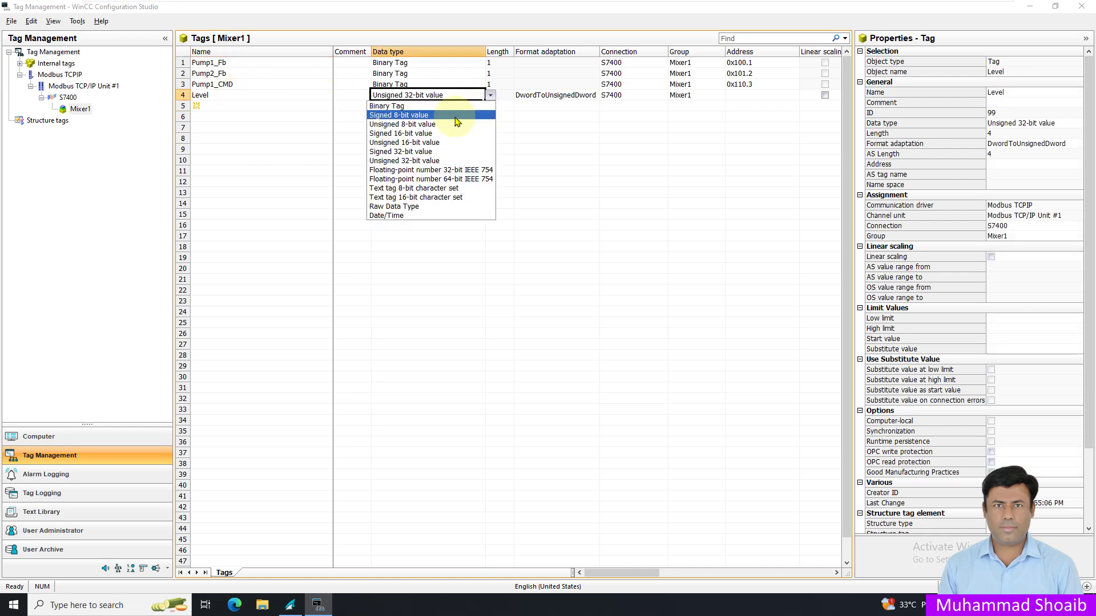
left_click(430, 137)
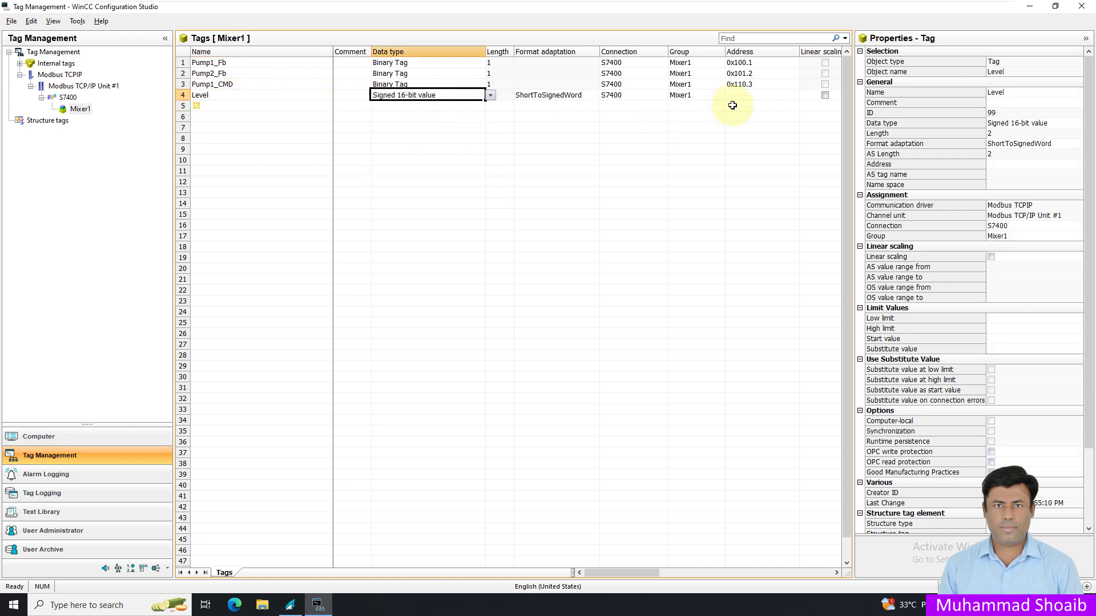
left_click(775, 95)
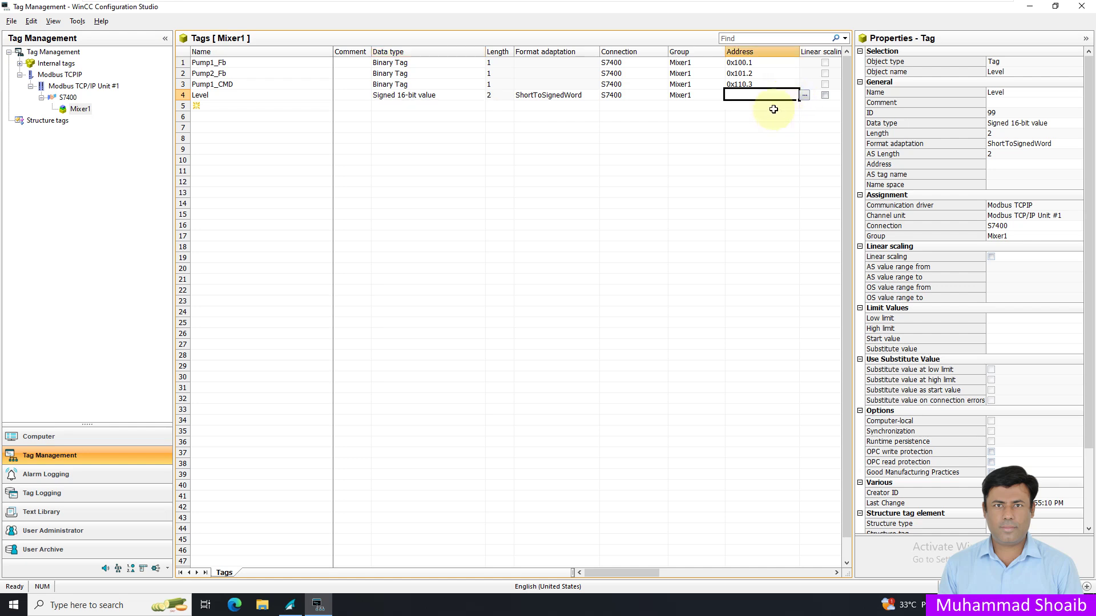
Put Level in holding registers at 3x400100 and auto-fill Level_1 to Level_3 below it.
left_click(804, 95)
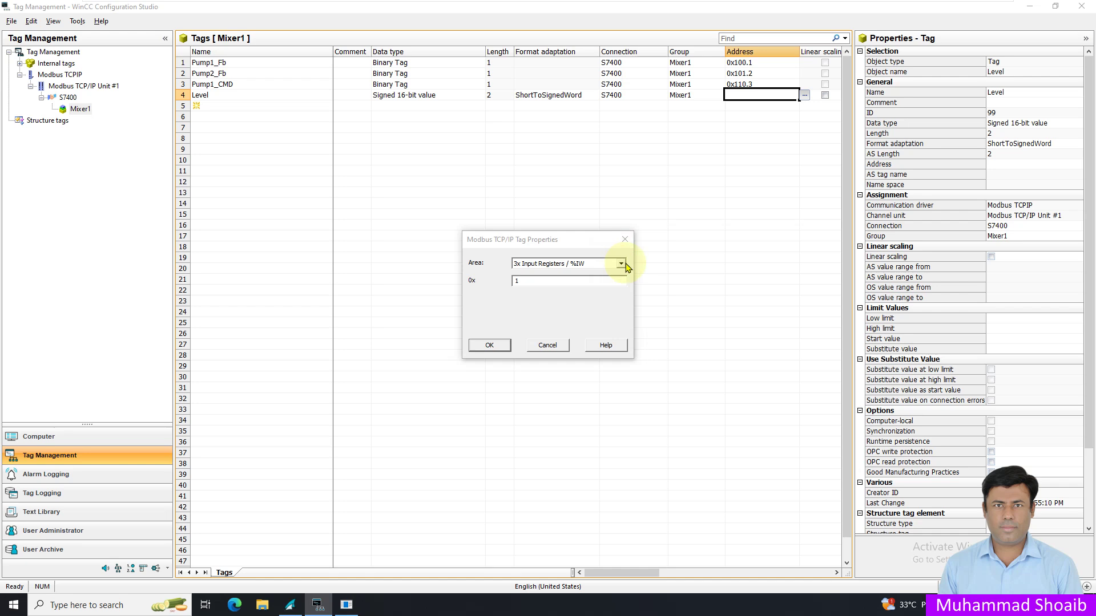
left_click(620, 264)
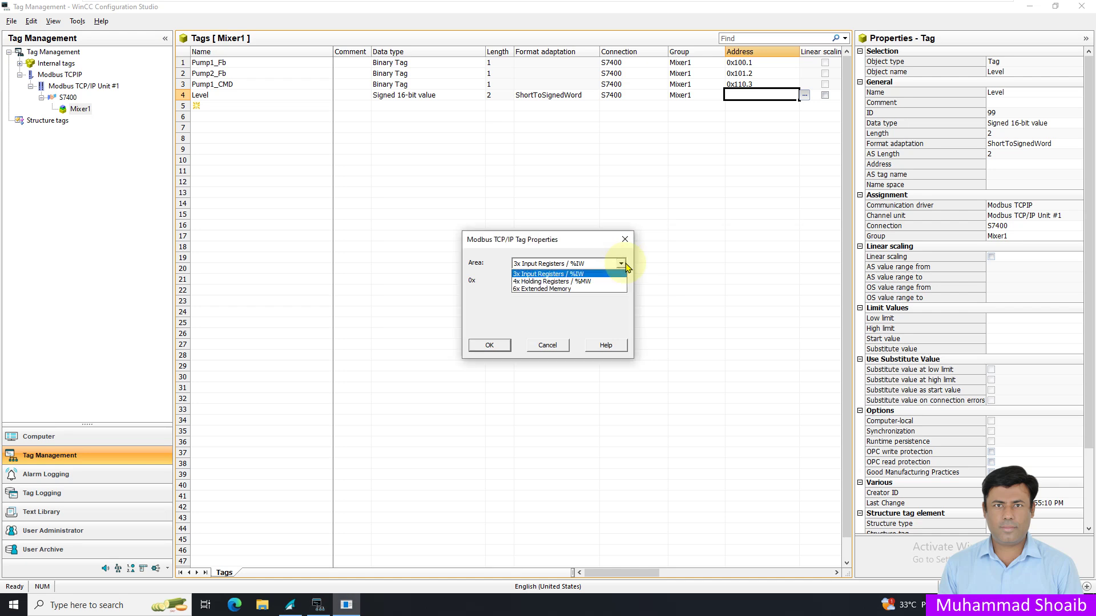
left_click(591, 282)
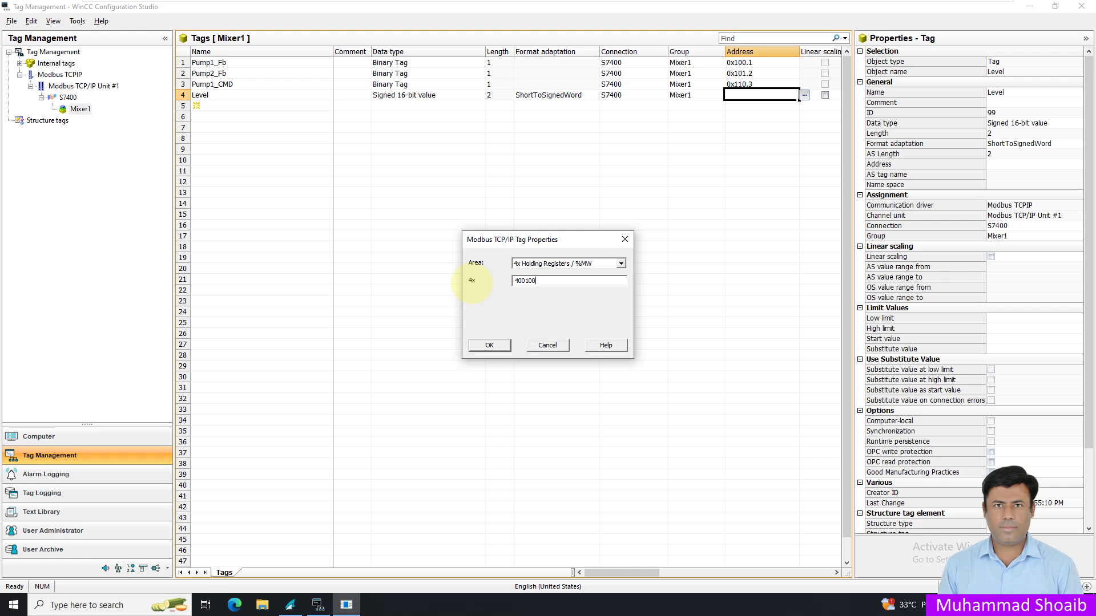
left_click(489, 345)
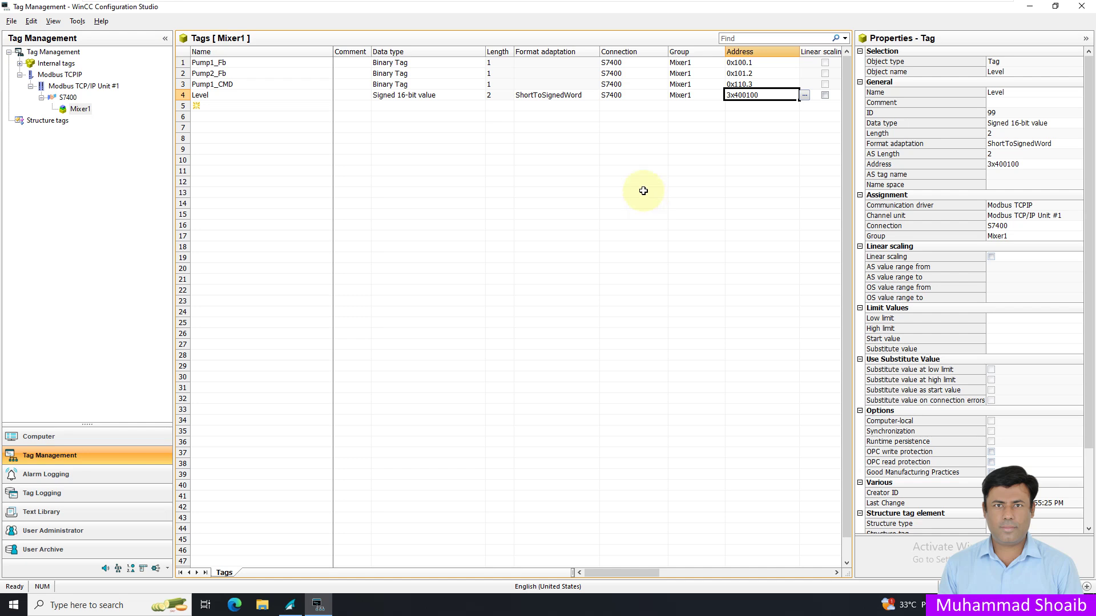
left_click(183, 94)
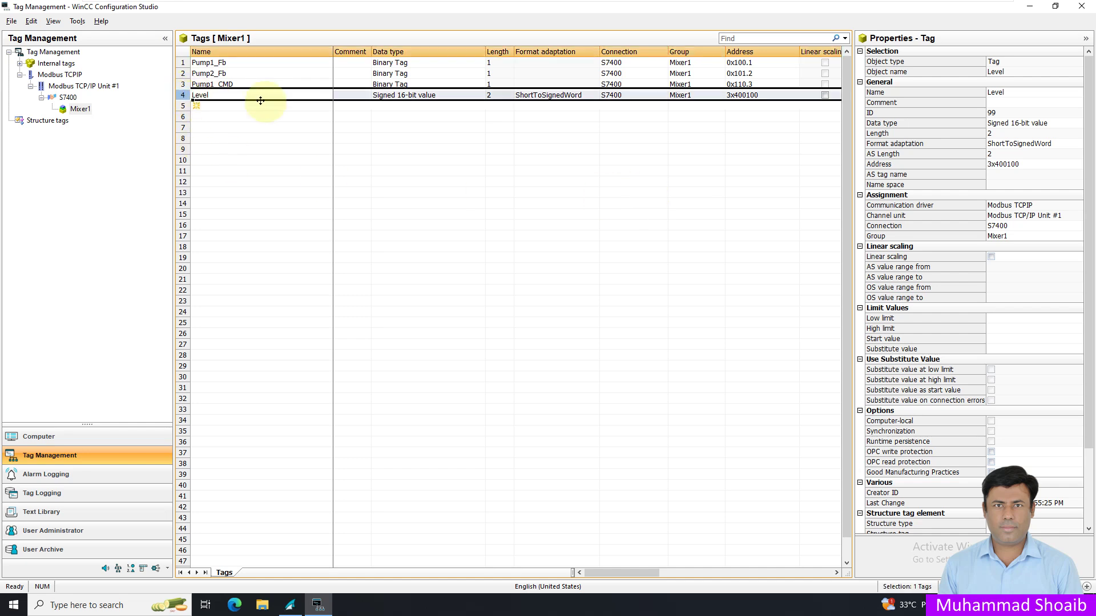
left_click_drag(196, 101, 197, 130)
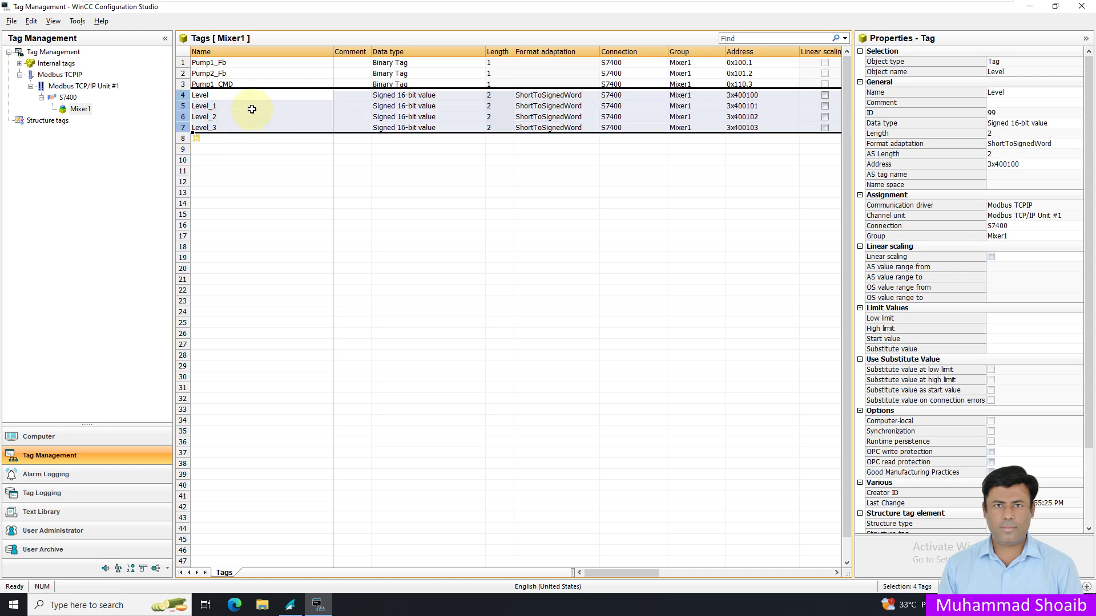
Rename the Level_1 tag to Temperature.
left_click(254, 106)
left_click(245, 107)
key("BackSpace")
key("ctrl+z")
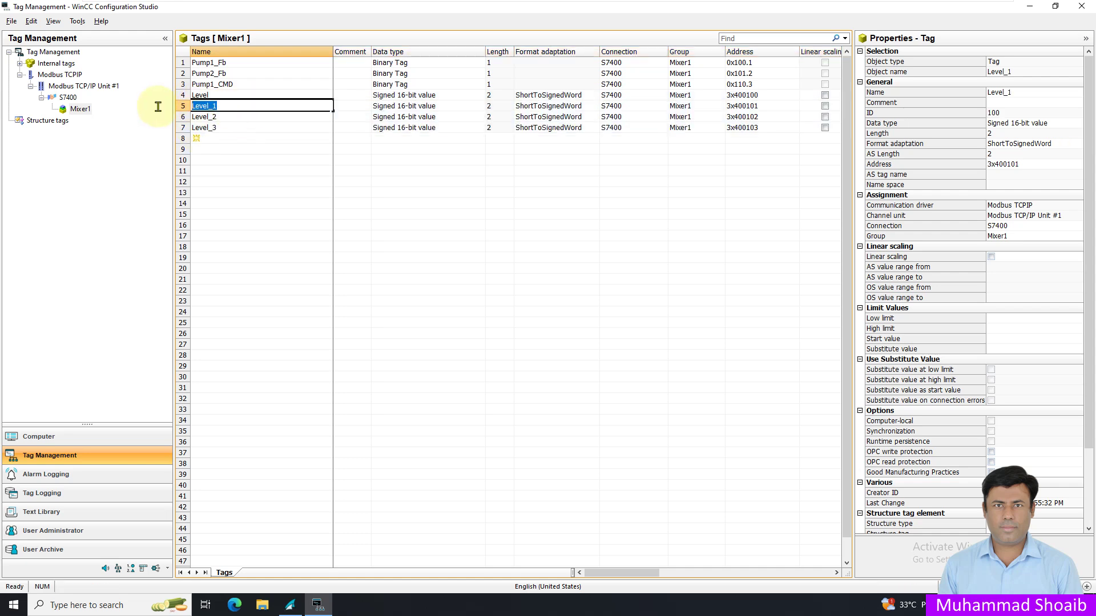
type("P")
key("Return")
Rename Level_2 to Speed and Level_3 to Level_SP.
left_click(225, 117)
key("BackSpace")
key("ctrl+z")
type("S")
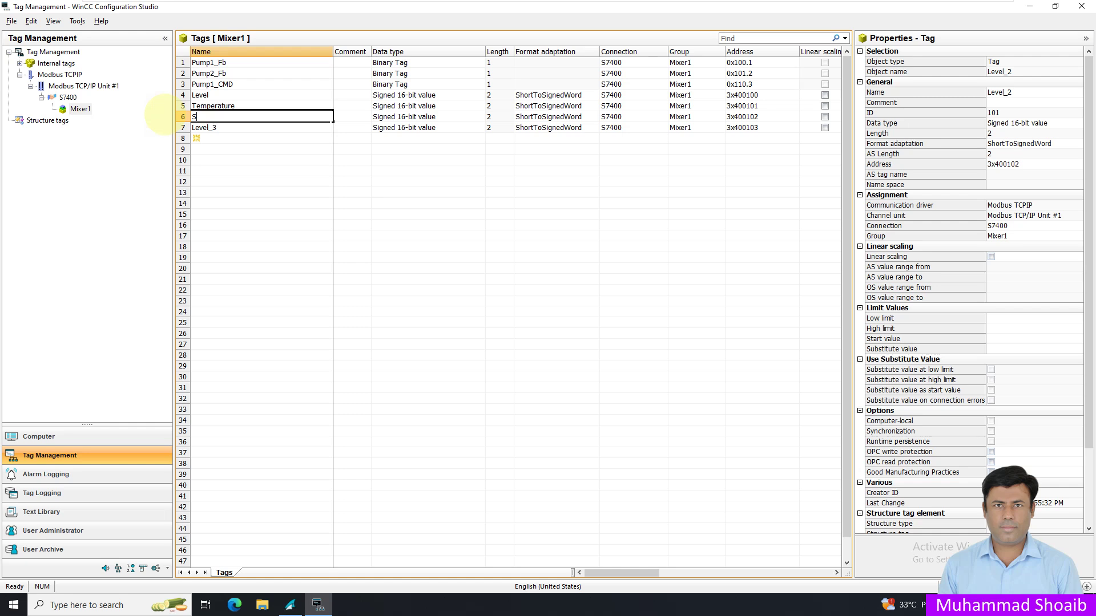
type("peed")
key("Return")
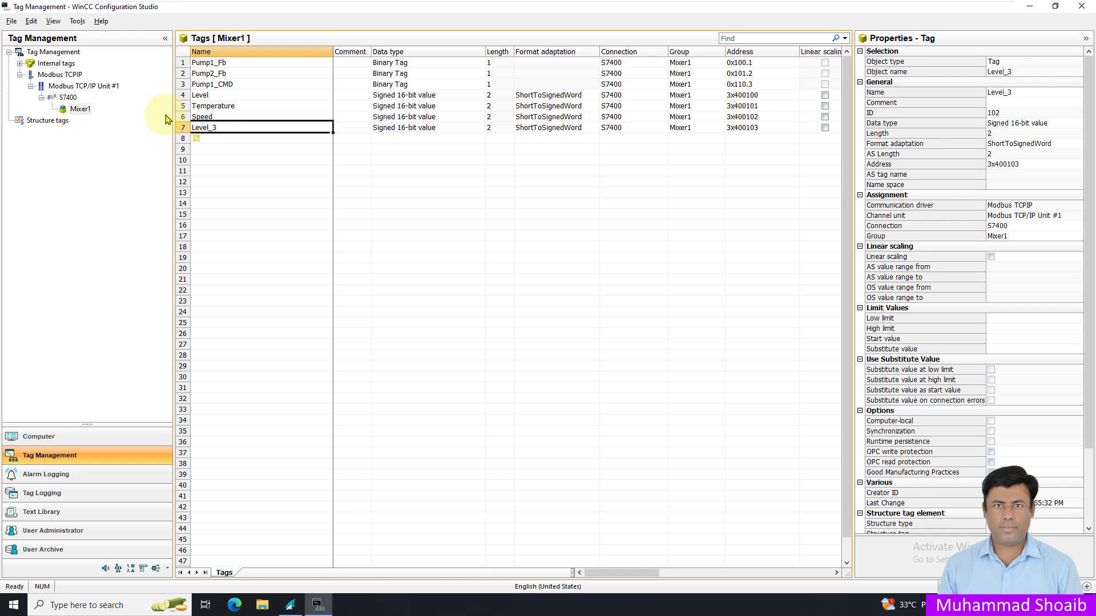
left_click(230, 129)
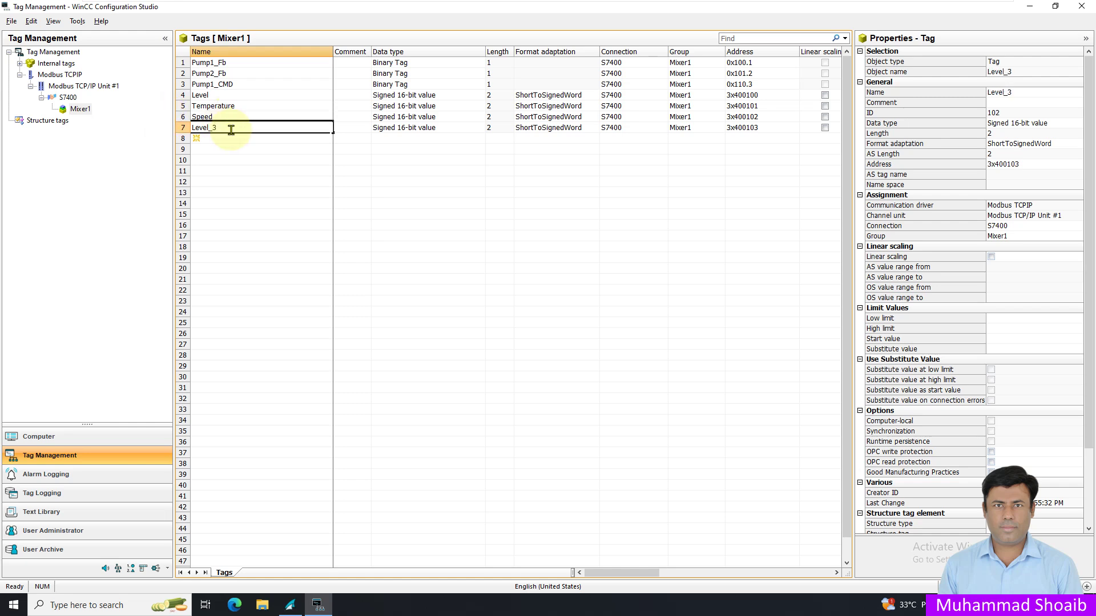
type("SP")
key("Return")
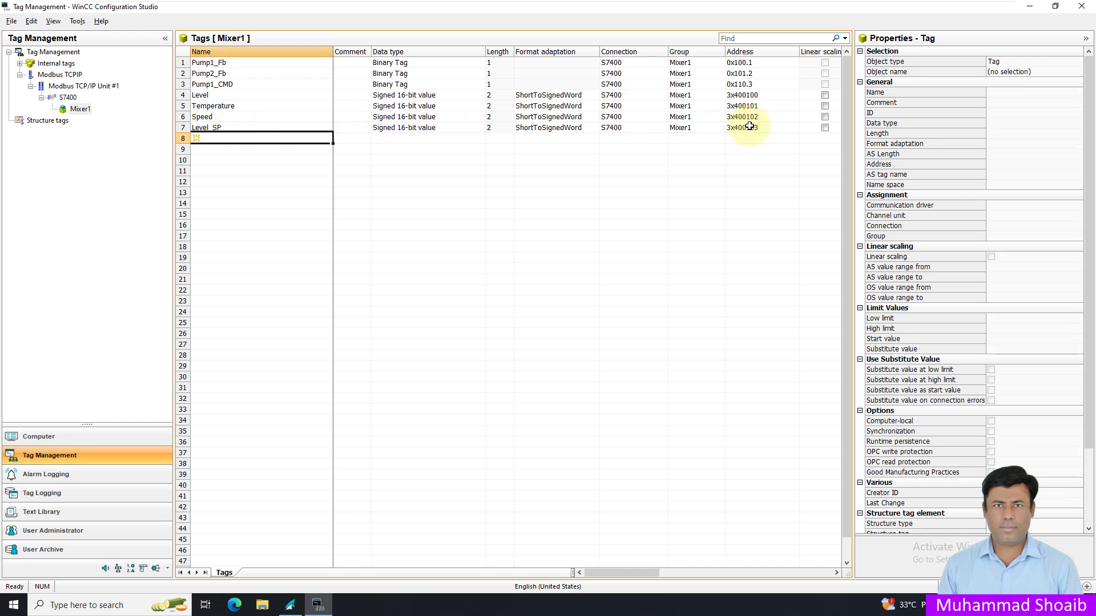
Set Level_SP's Modbus address to register 400110 and close Tag Management.
left_click(770, 127)
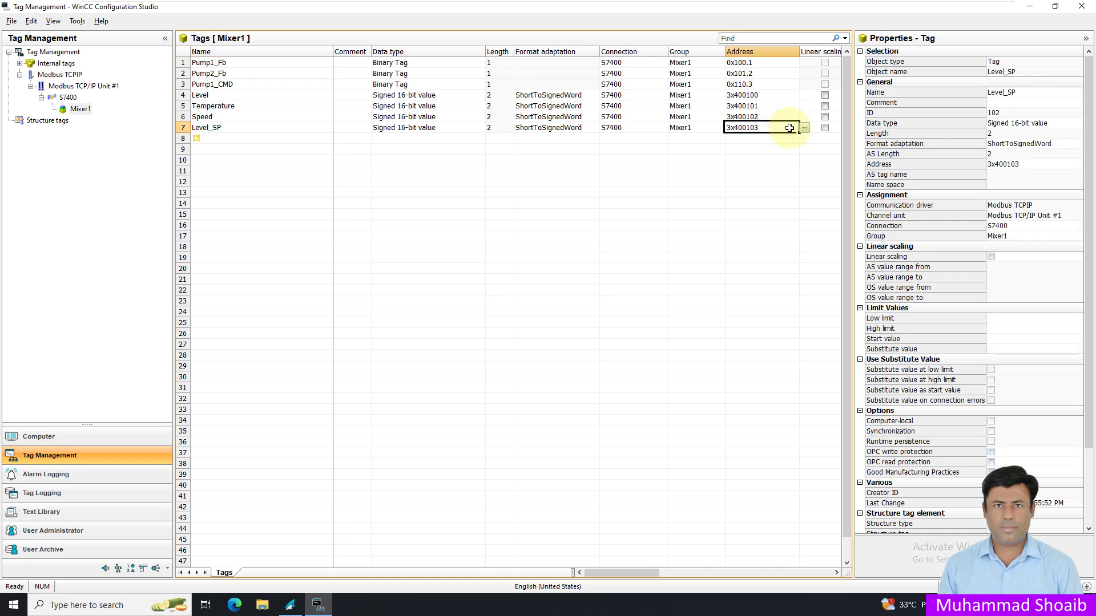
left_click(803, 128)
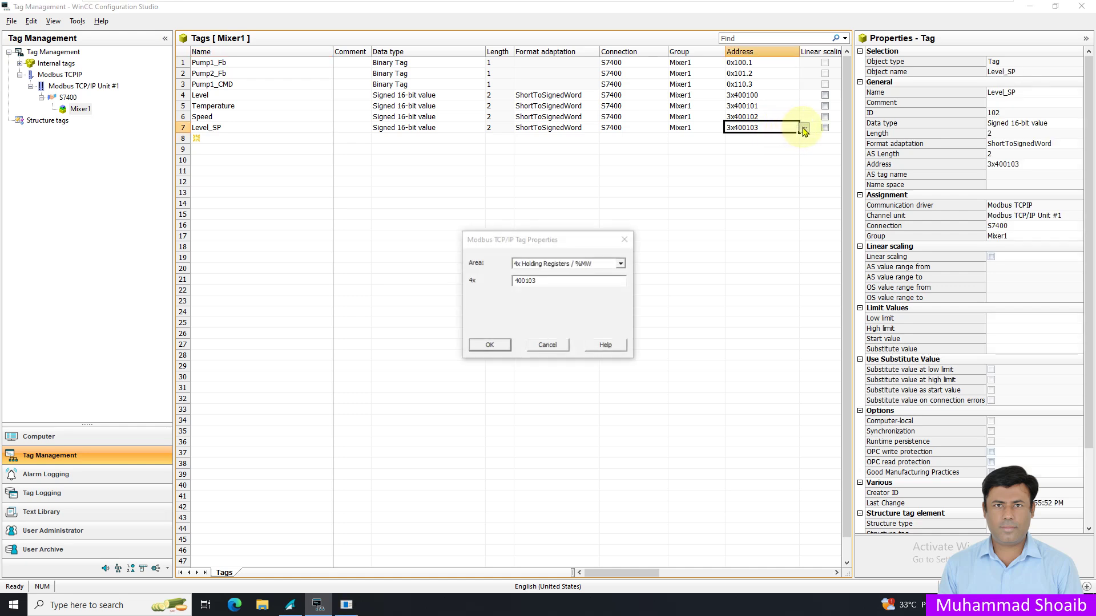
left_click(530, 281)
type("1")
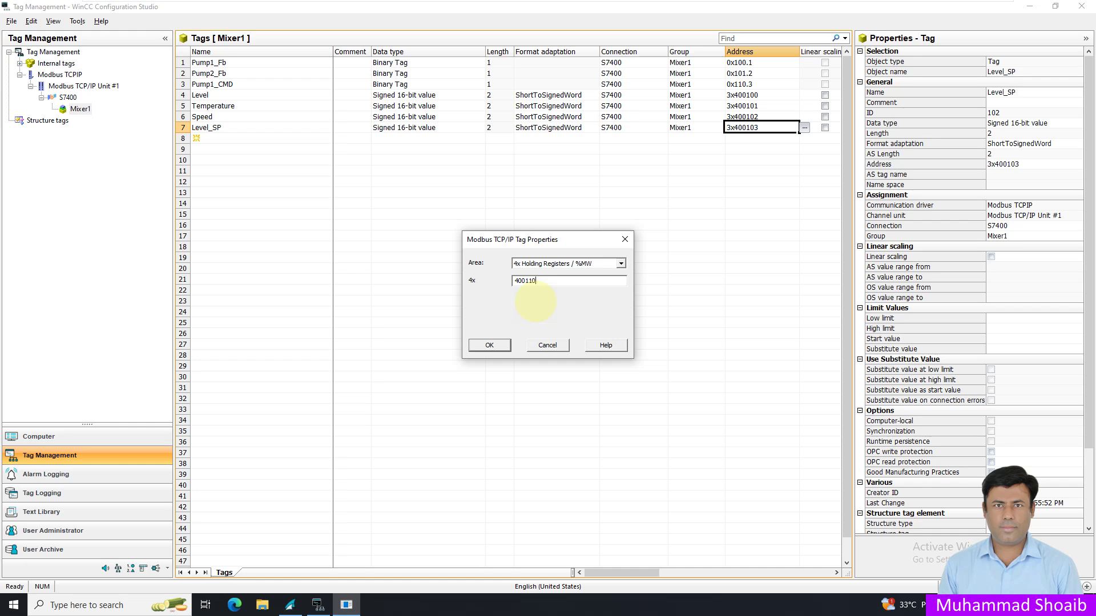
left_click(505, 344)
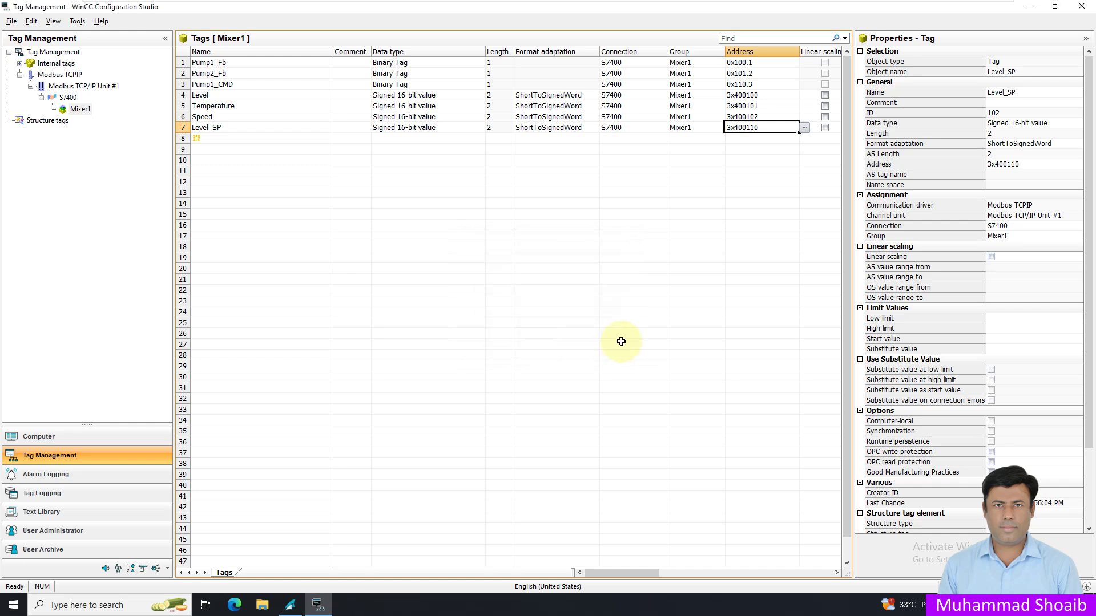
left_click(622, 341)
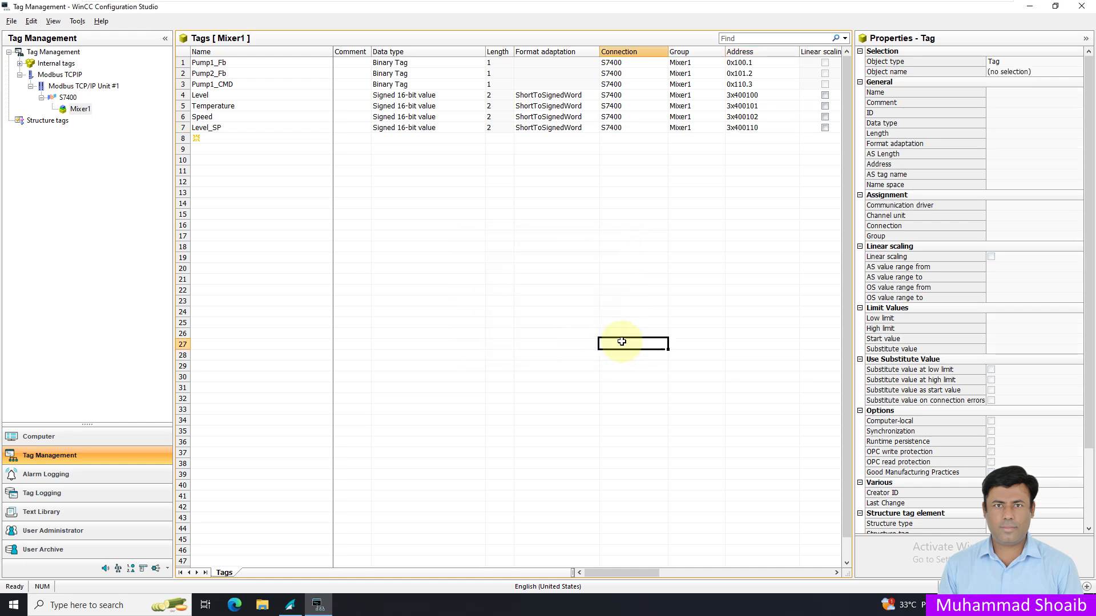
left_click(1084, 17)
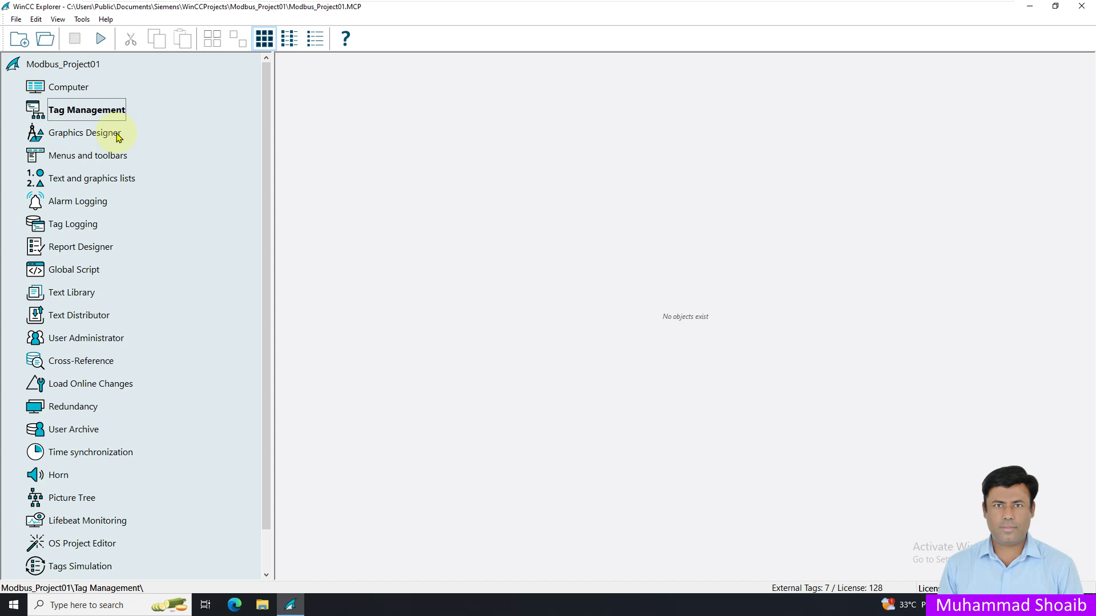
Open Graphics Designer from the WinCC Explorer project tree.
left_click(91, 135)
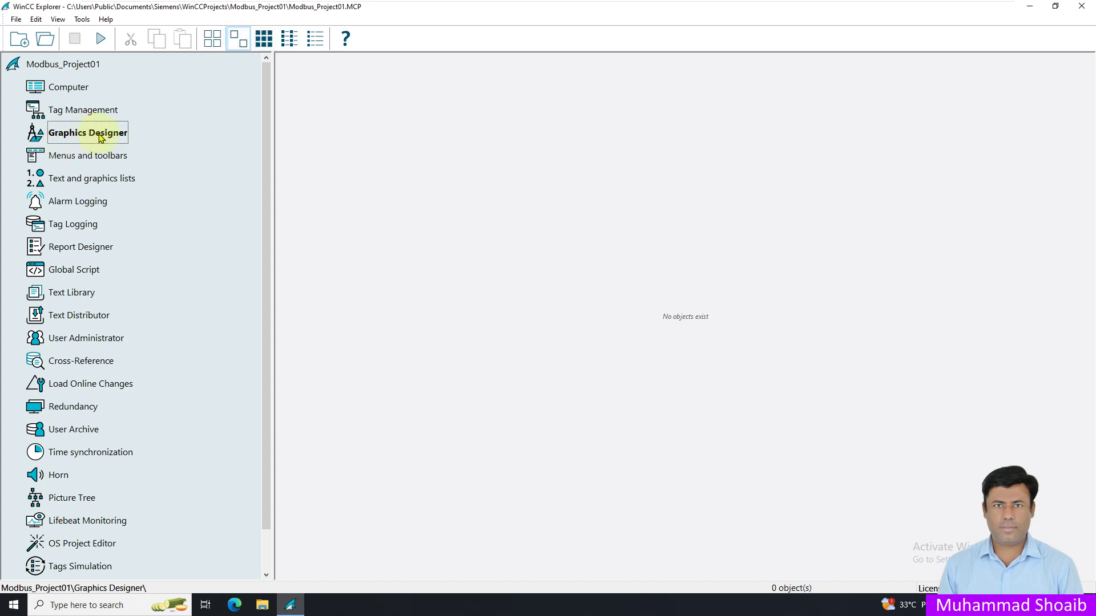
right_click(100, 137)
left_click(126, 145)
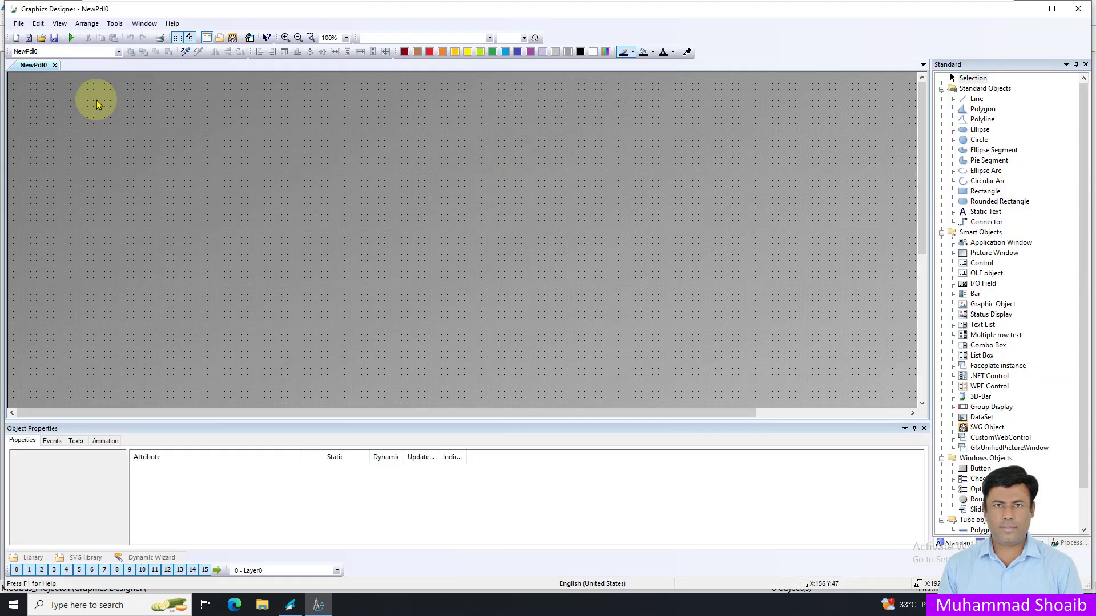
Copy the GraCS folder path from the Open picture dialog, then cancel the dialog.
left_click(19, 24)
left_click(30, 61)
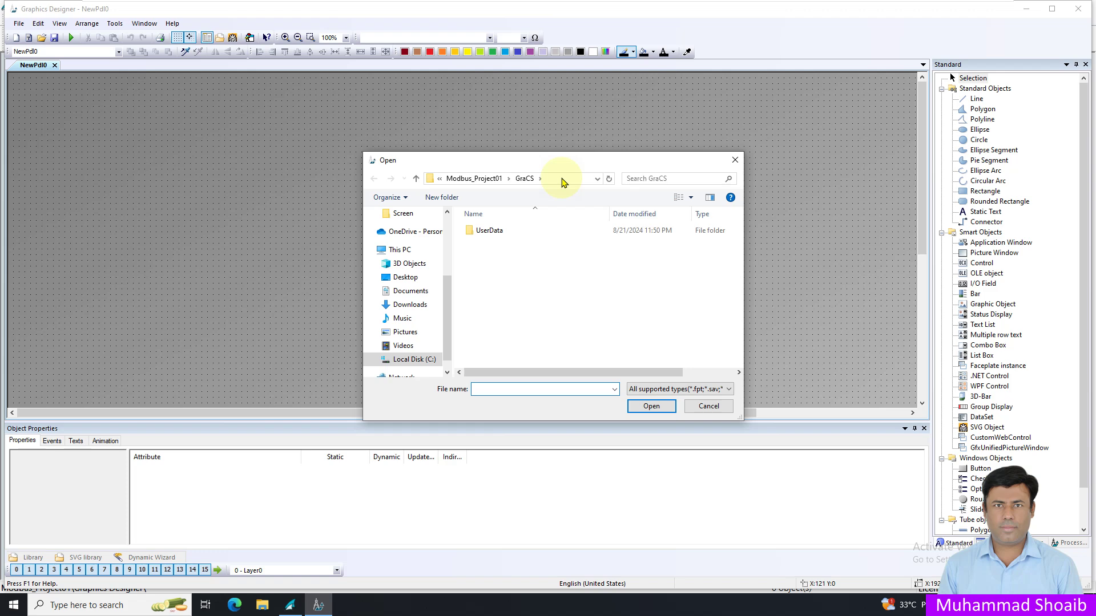
left_click(560, 179)
right_click(561, 179)
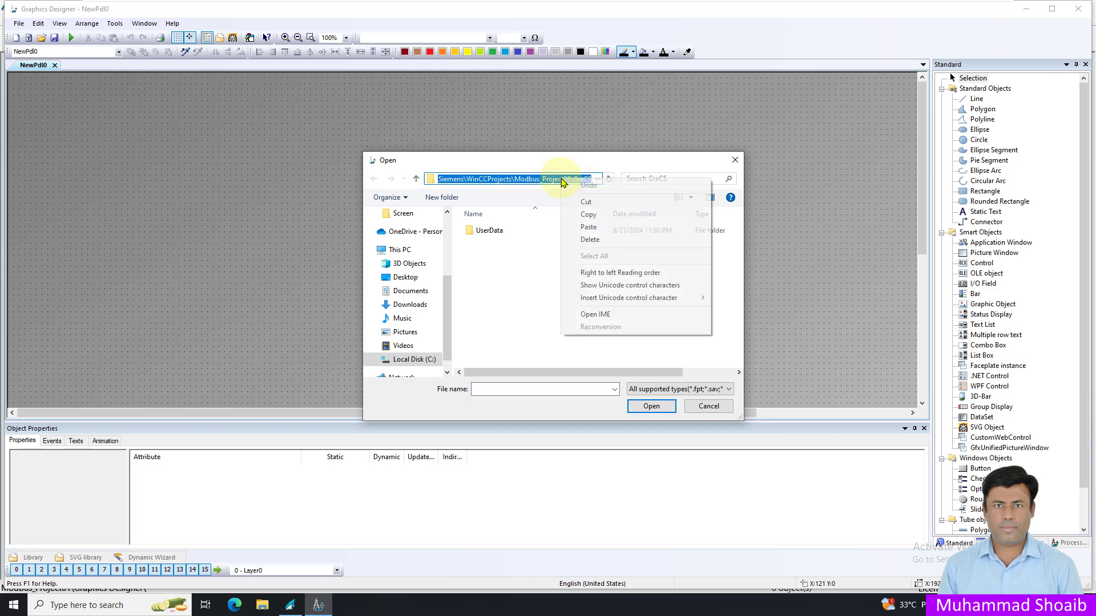
left_click(591, 217)
left_click(708, 406)
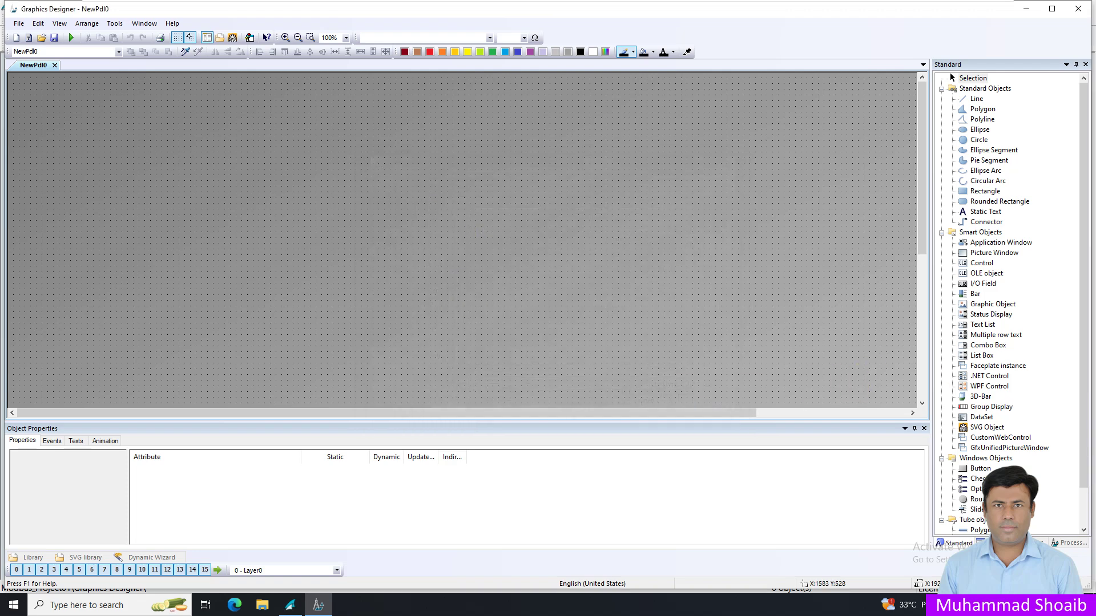
left_click(263, 606)
Navigate the Local Disk Explorer window to the pasted GraCS folder path.
left_click(197, 564)
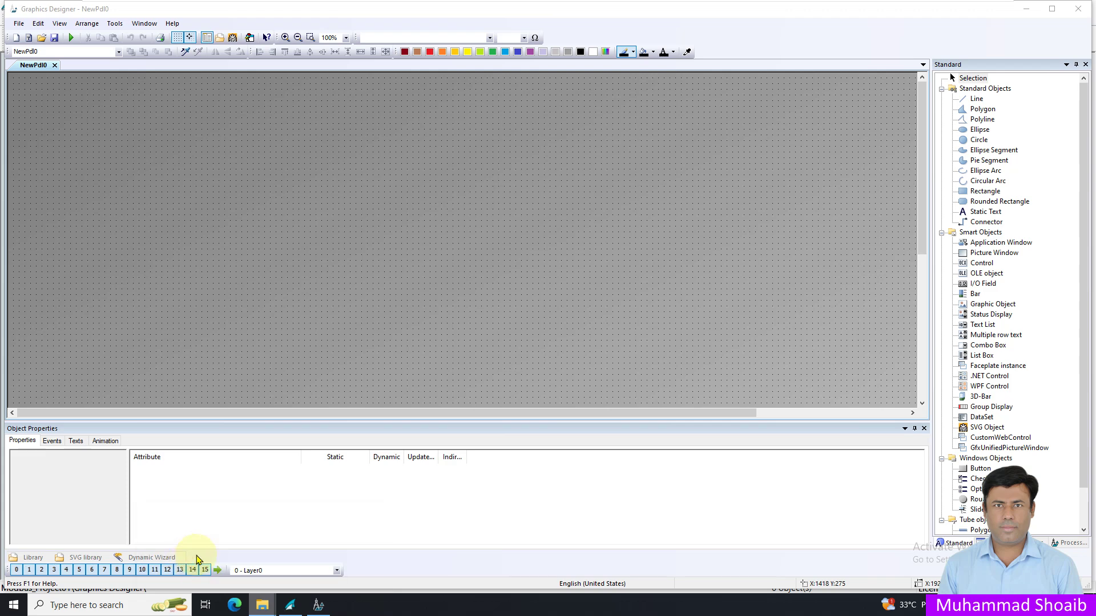
left_click(484, 269)
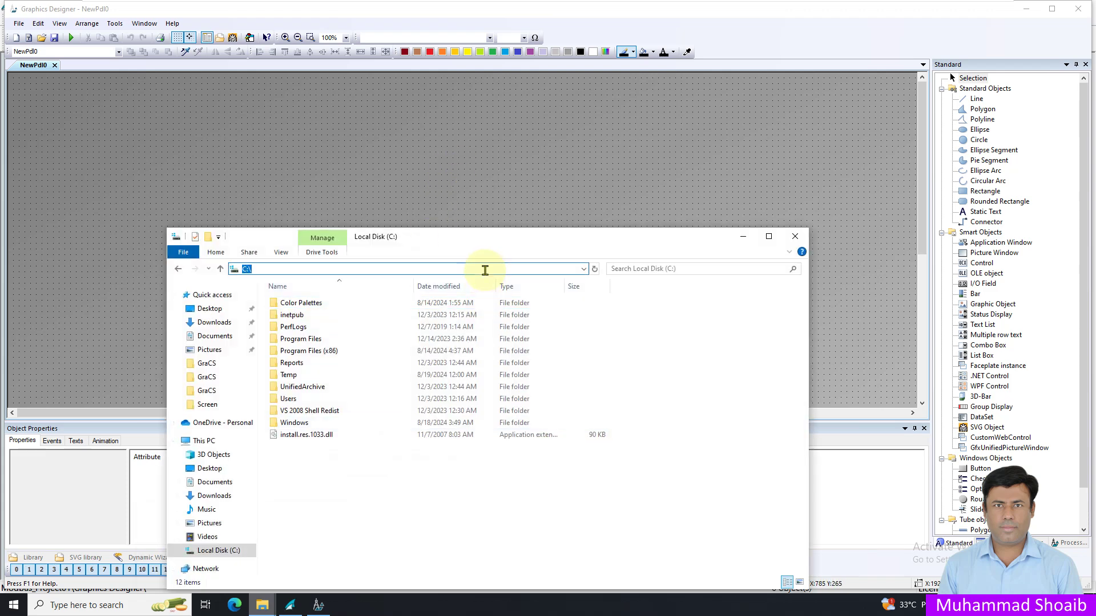
key("ctrl+v")
key("Return")
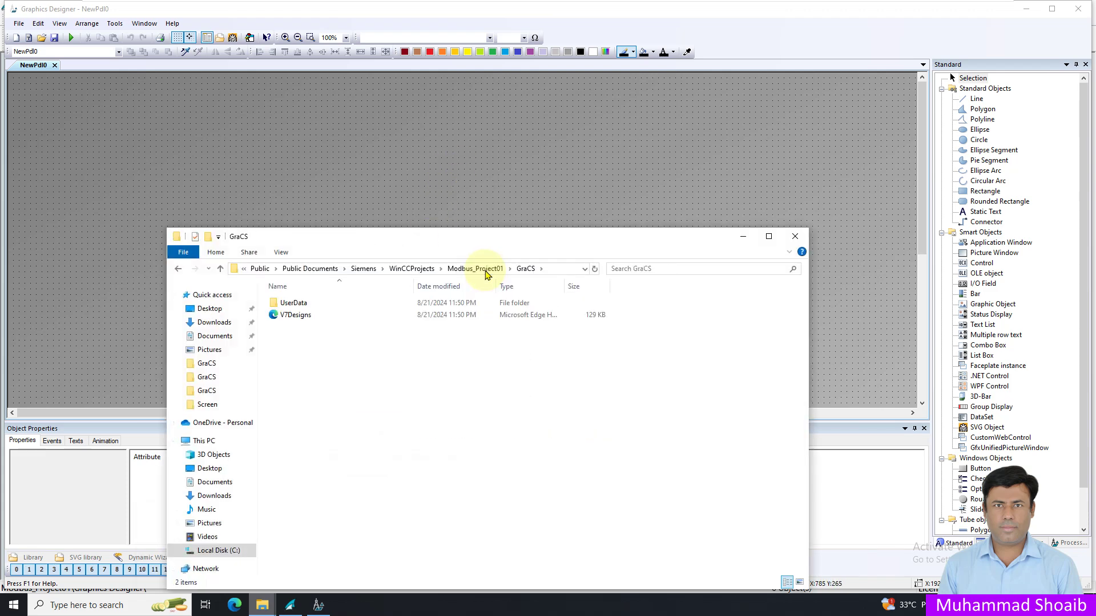
Copy SVGLibrary, UserData and MainScreen.pdl from the Screen folder into GraCS, then minimize Explorer.
left_click(262, 605)
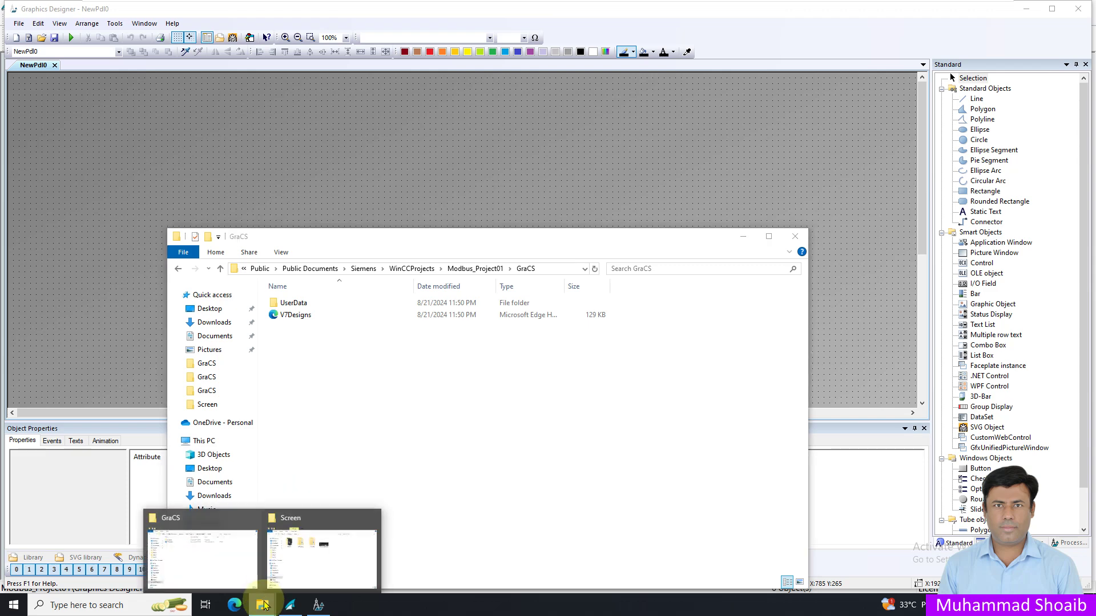
left_click(323, 568)
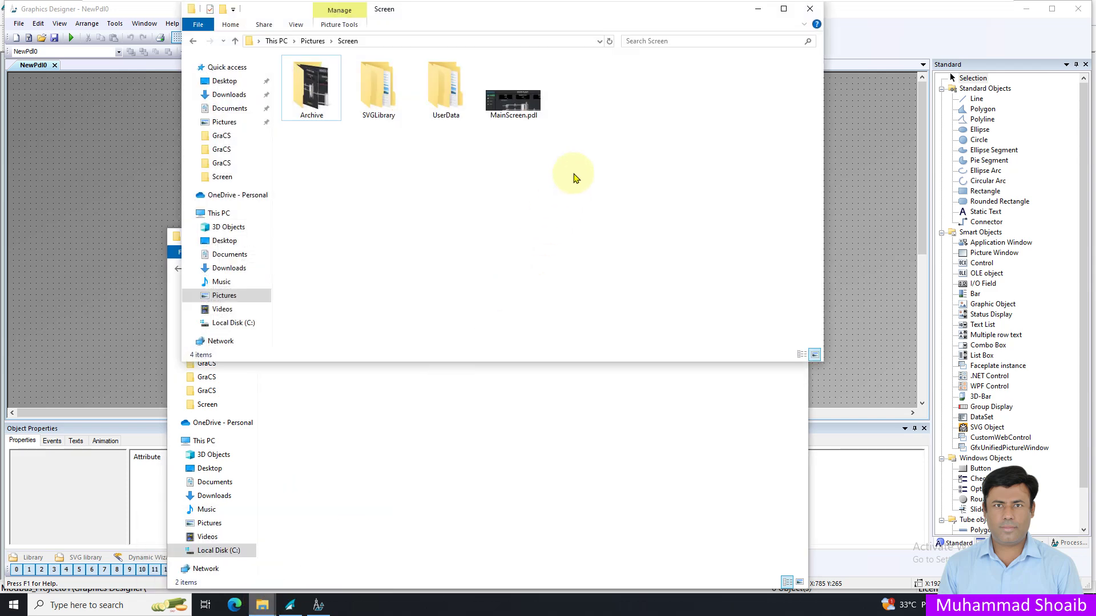
left_click_drag(625, 153, 379, 87)
left_click(531, 117)
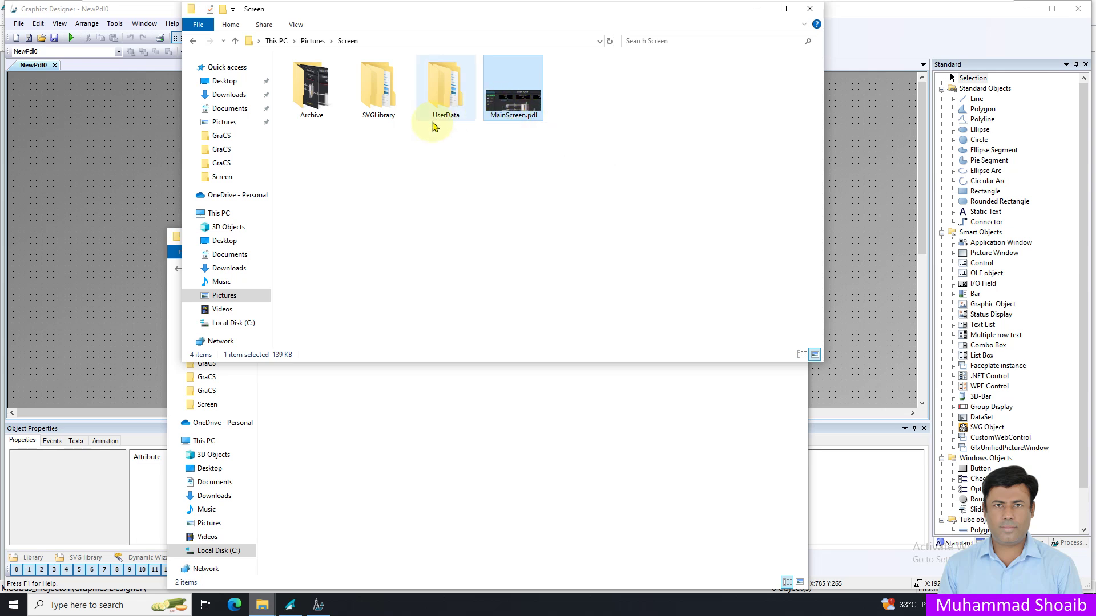
left_click(501, 165)
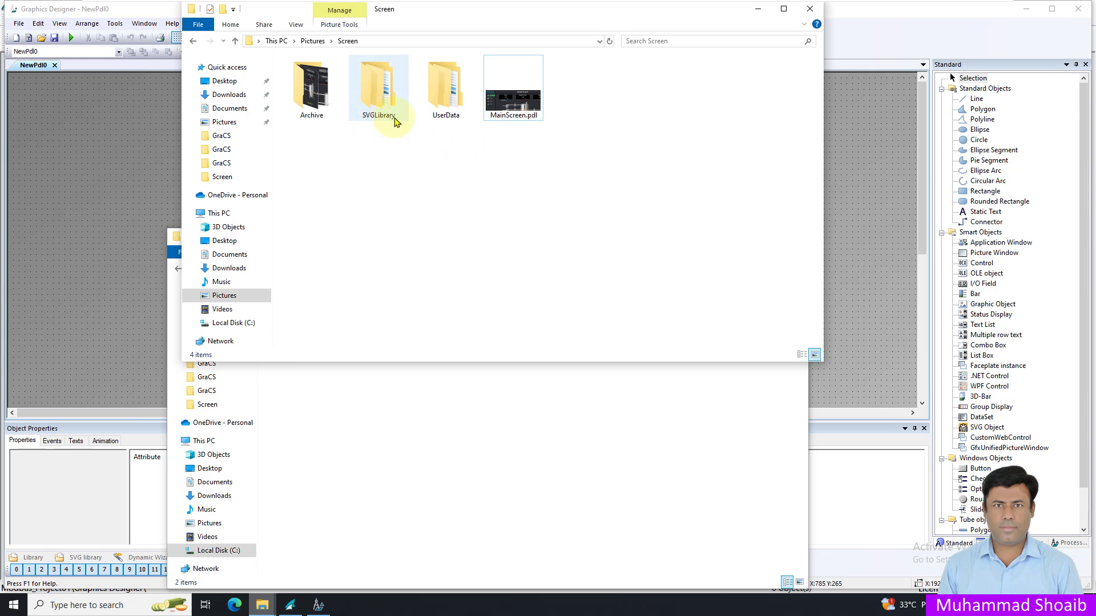
left_click_drag(579, 140, 383, 97)
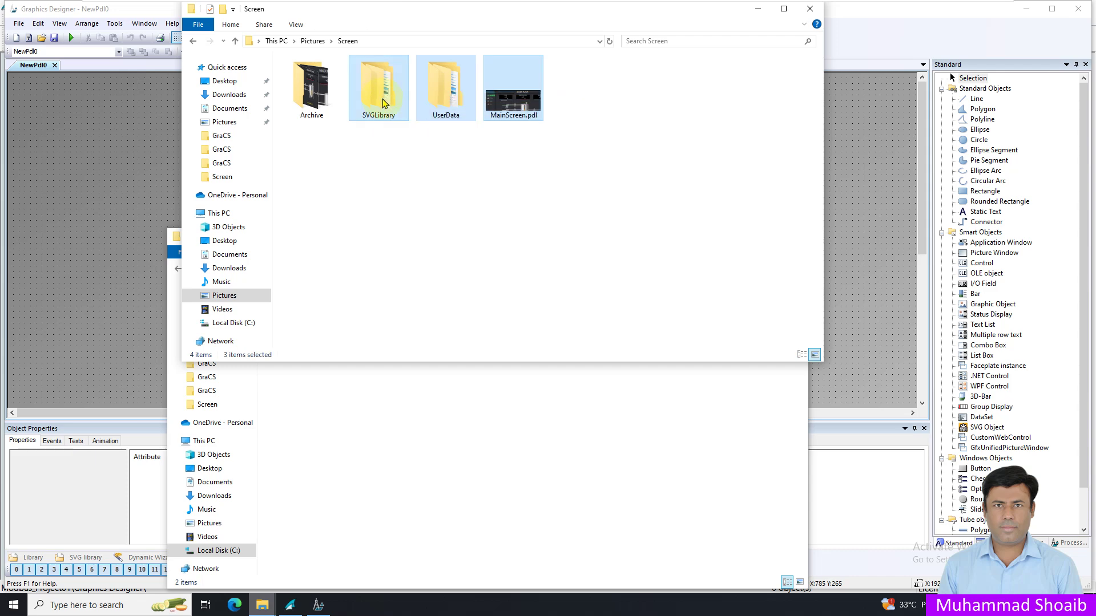
right_click(383, 97)
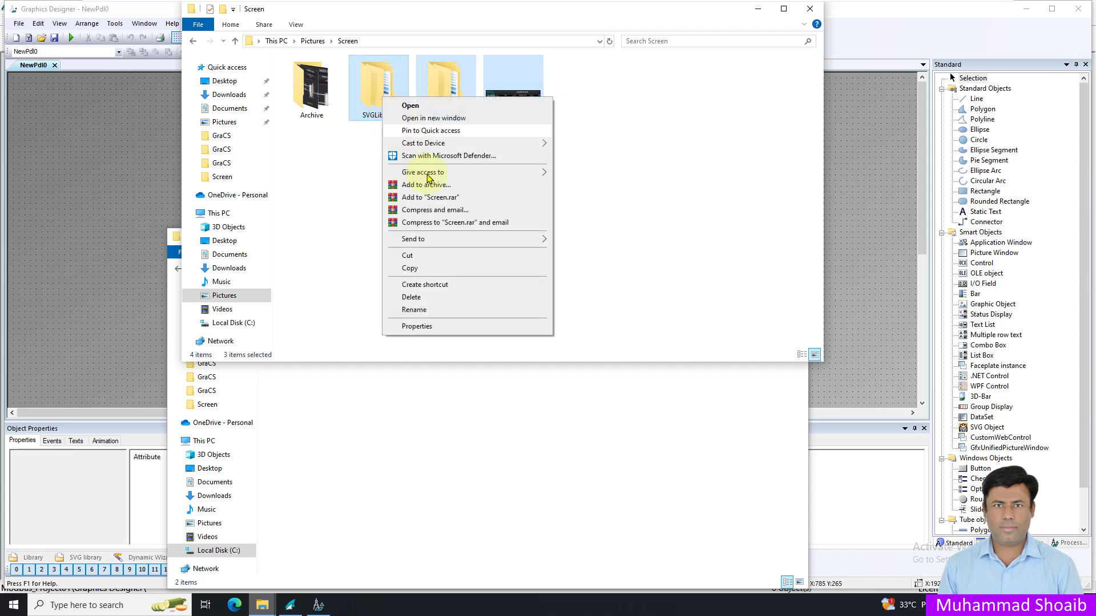
left_click(417, 268)
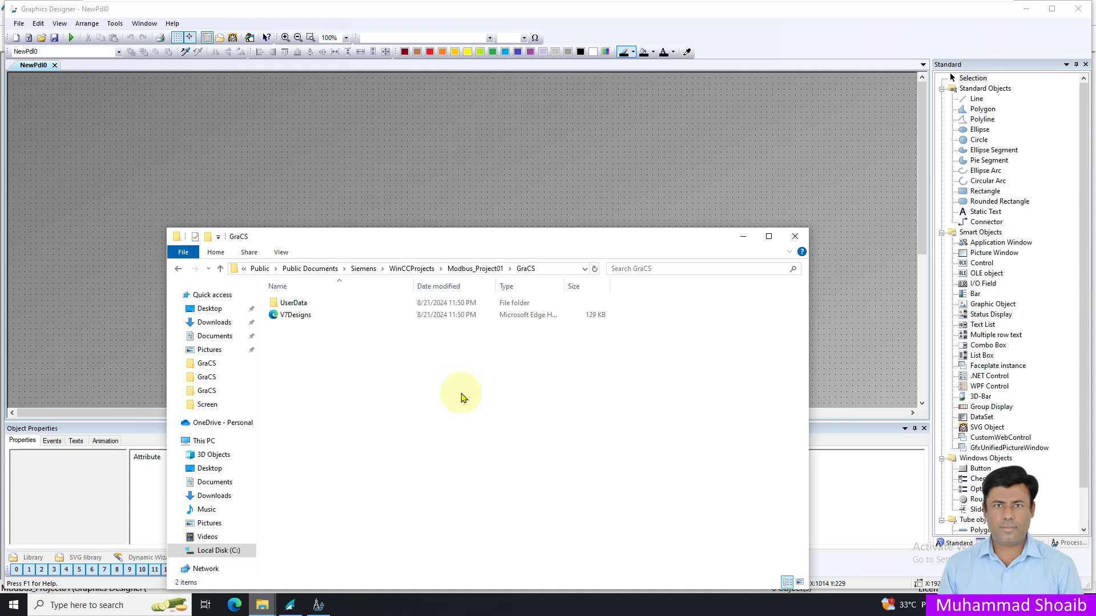
right_click(414, 421)
left_click(441, 499)
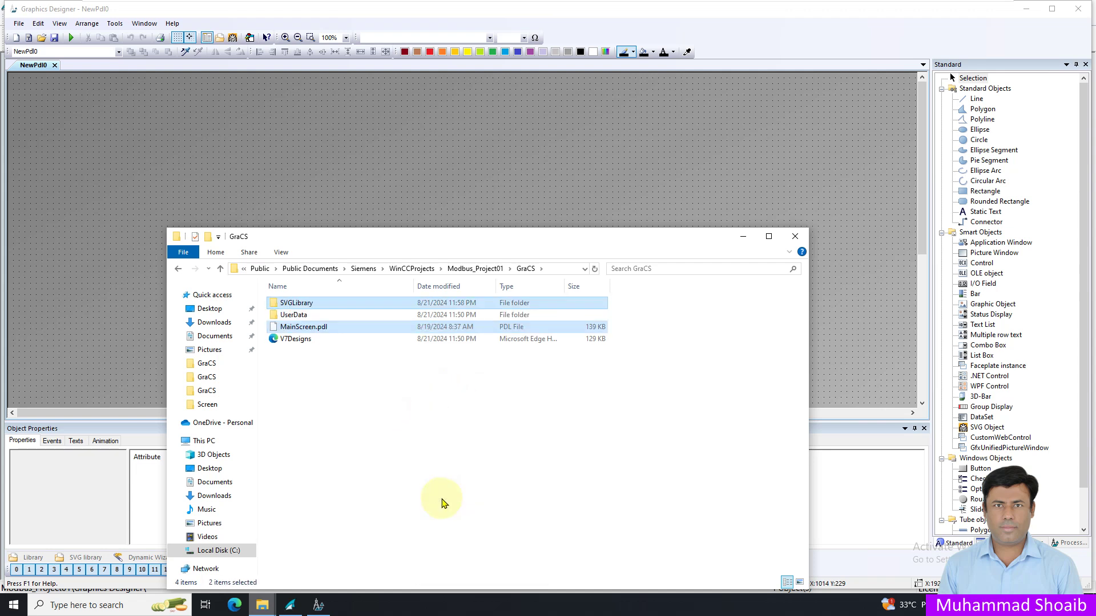
left_click(742, 238)
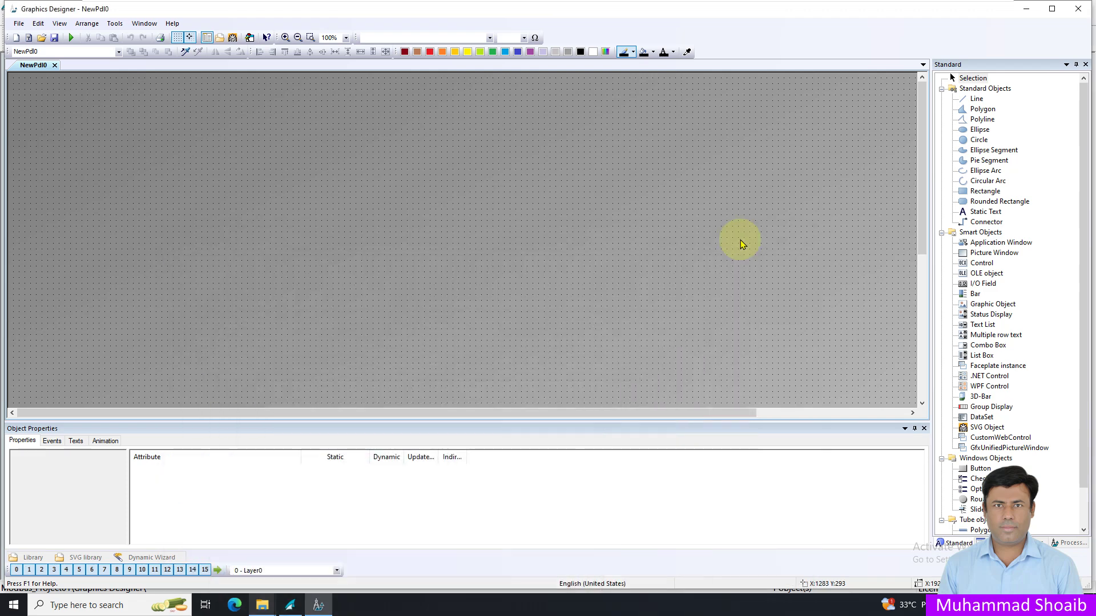
Open MainScreen.pdl from the GraCS folder.
left_click(41, 37)
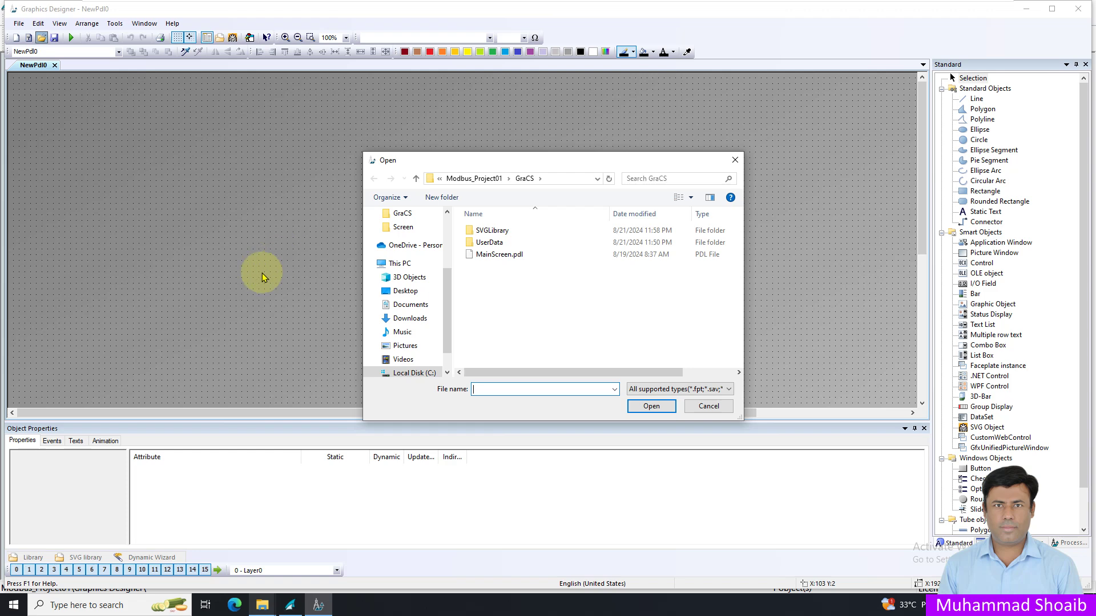
left_click(504, 260)
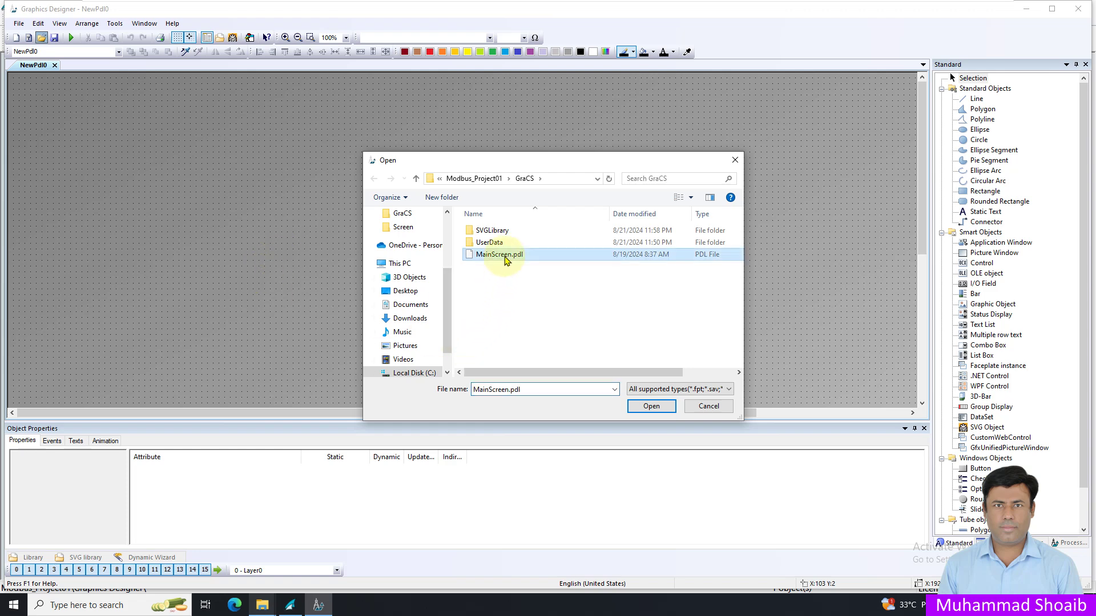
left_click(651, 406)
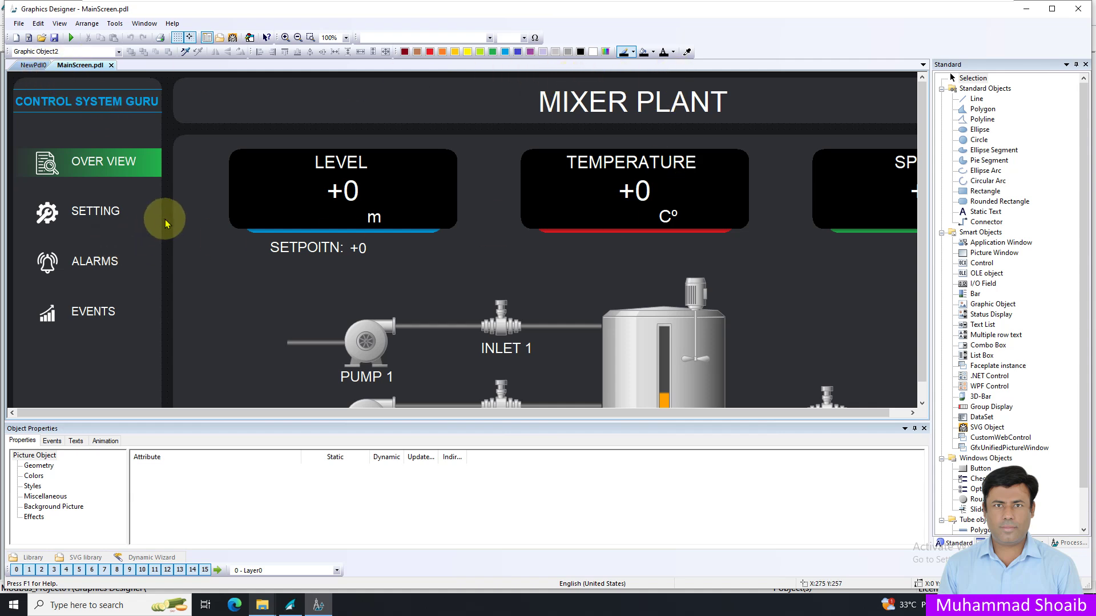
Set the picture size to 1920 × 1000 and zoom the view to 60%.
left_click(41, 467)
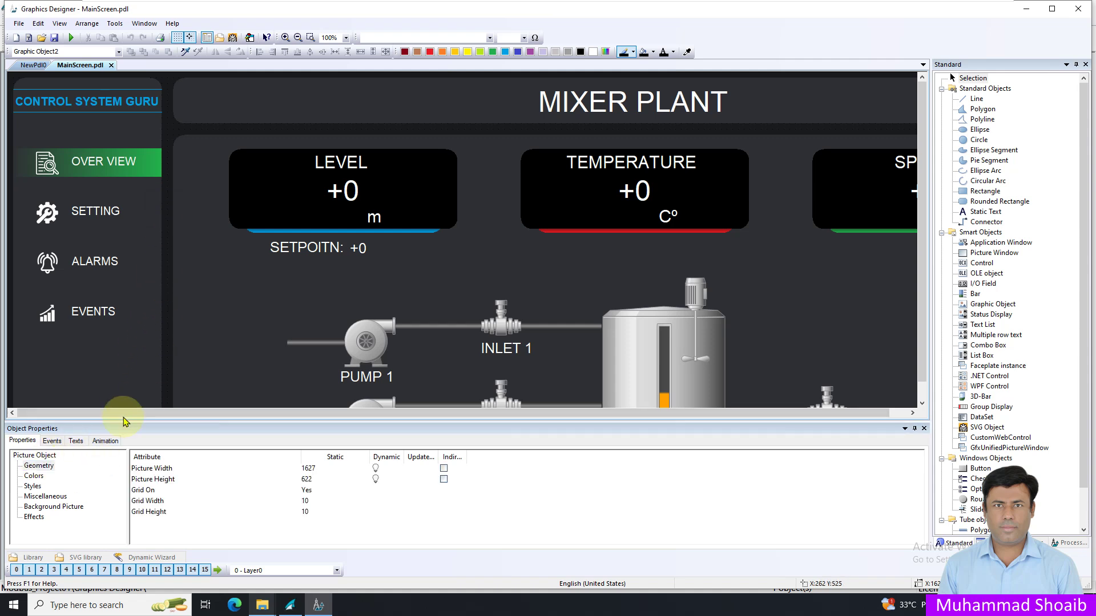
left_click(45, 467)
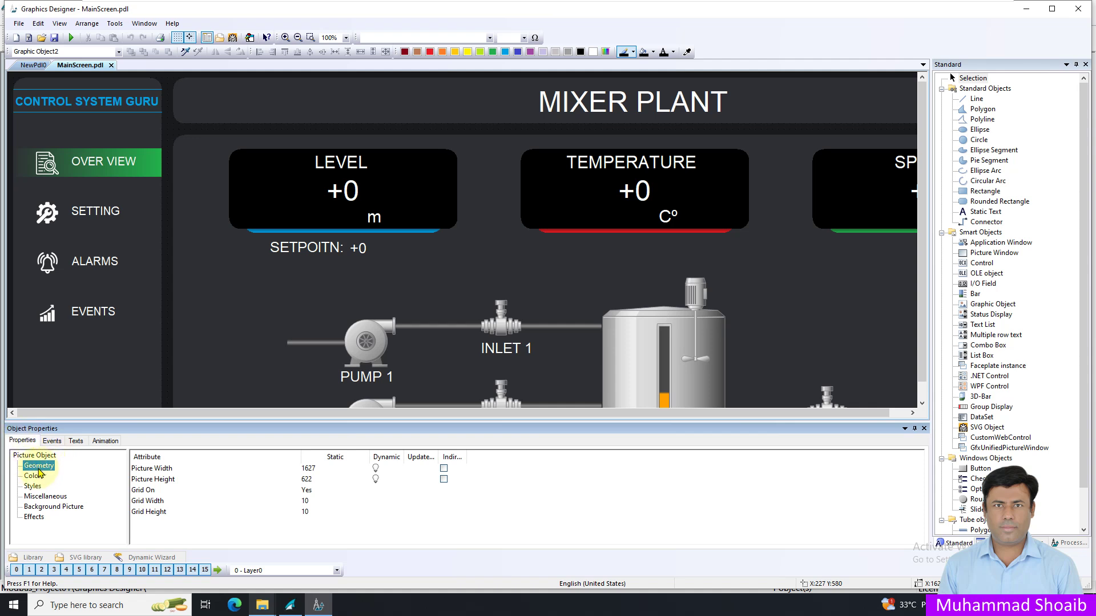
left_click(321, 468)
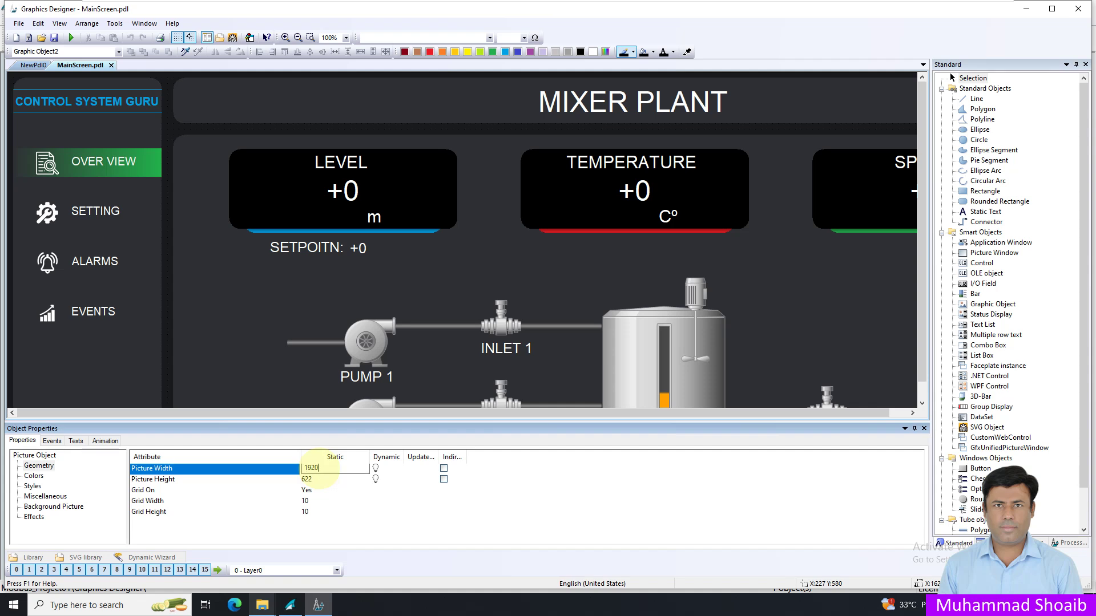
key("Return")
double_click(324, 479)
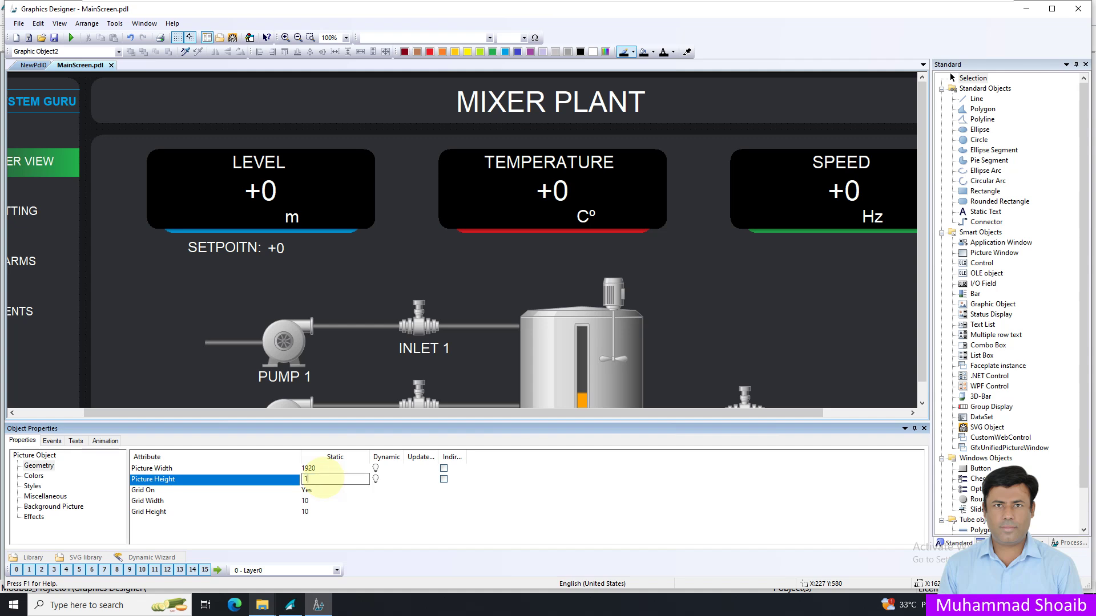
key("Return")
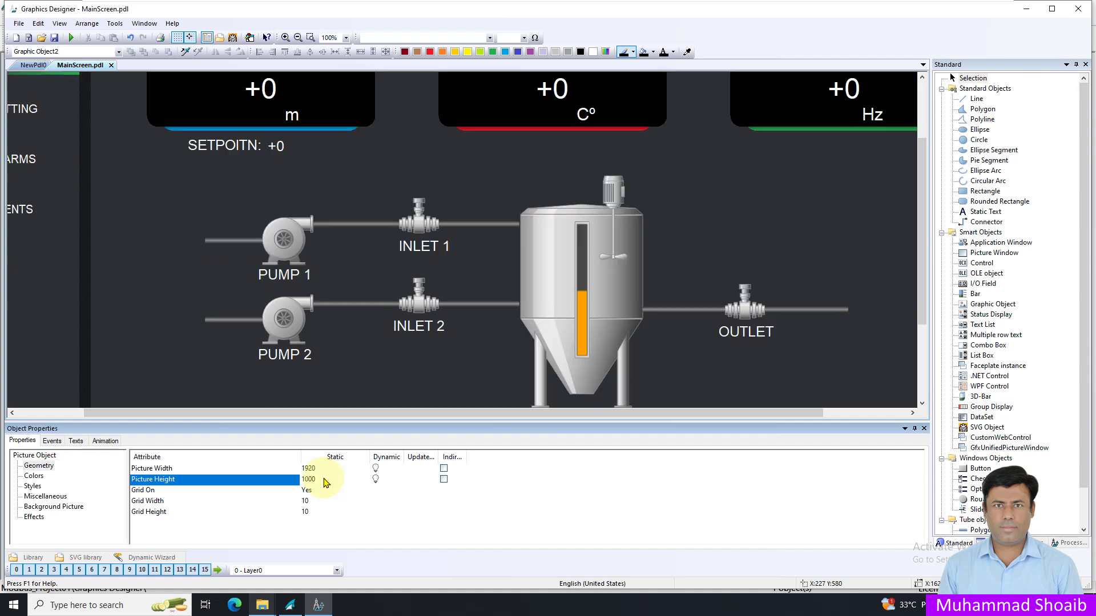
left_click(346, 38)
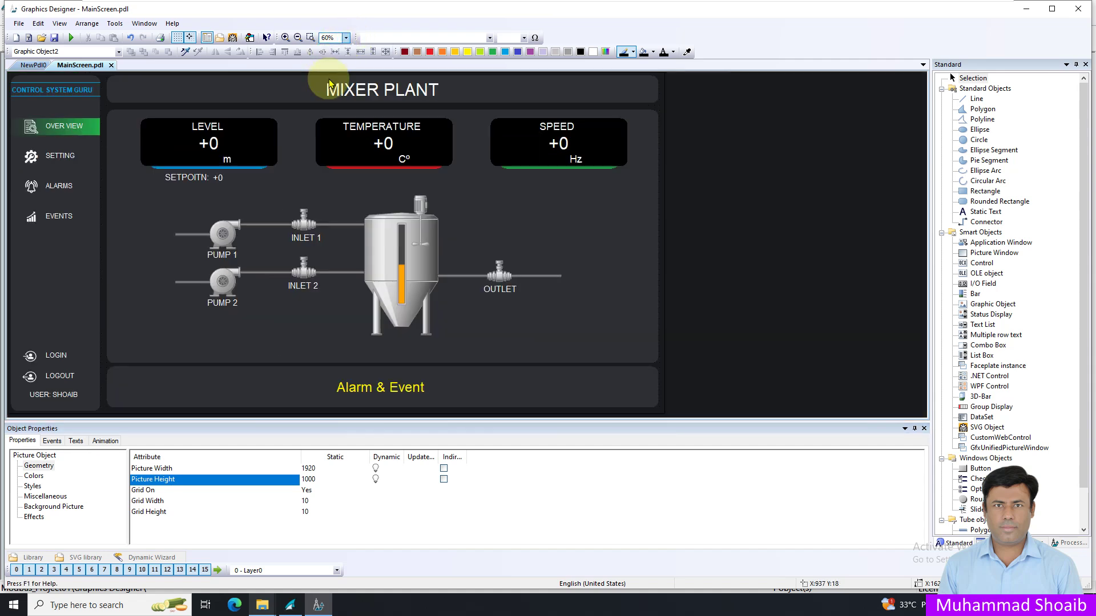
left_click(733, 218)
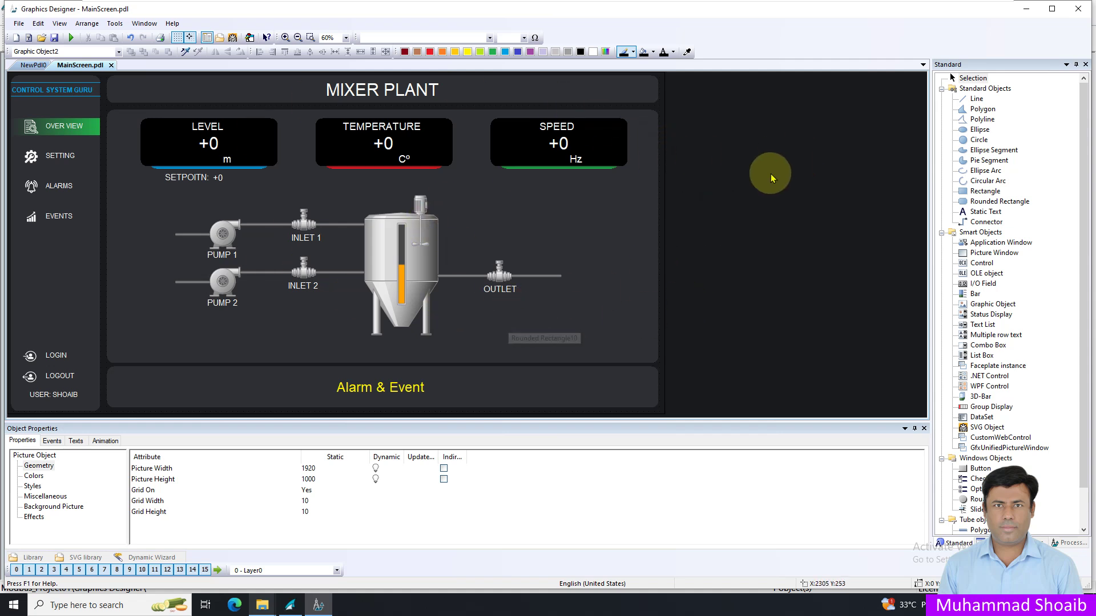
Link the LEVEL I/O field to the Level tag.
left_click(736, 154)
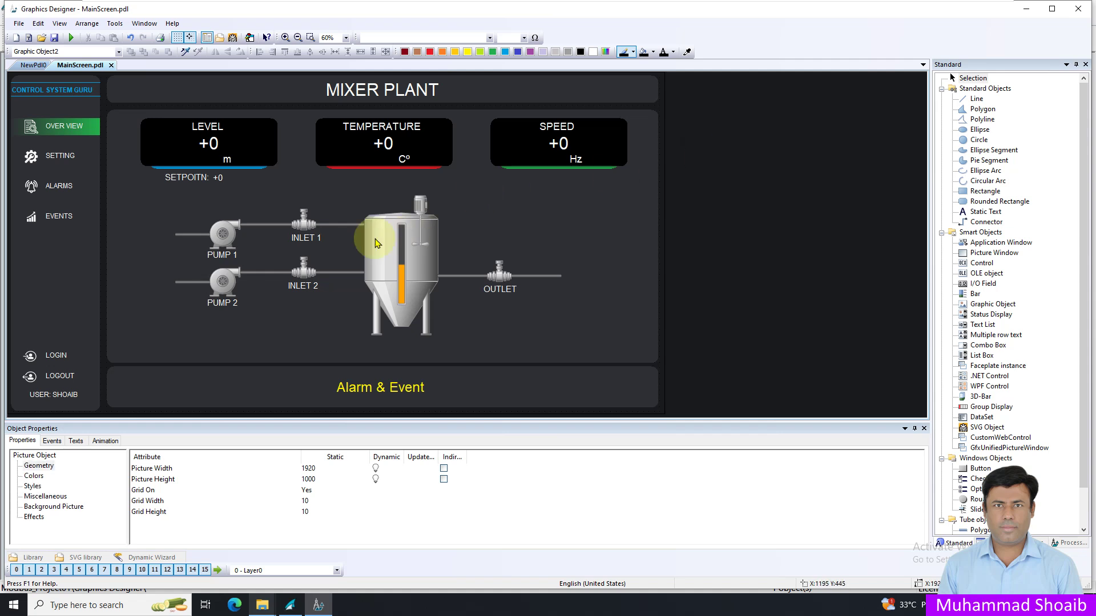
left_click(212, 144)
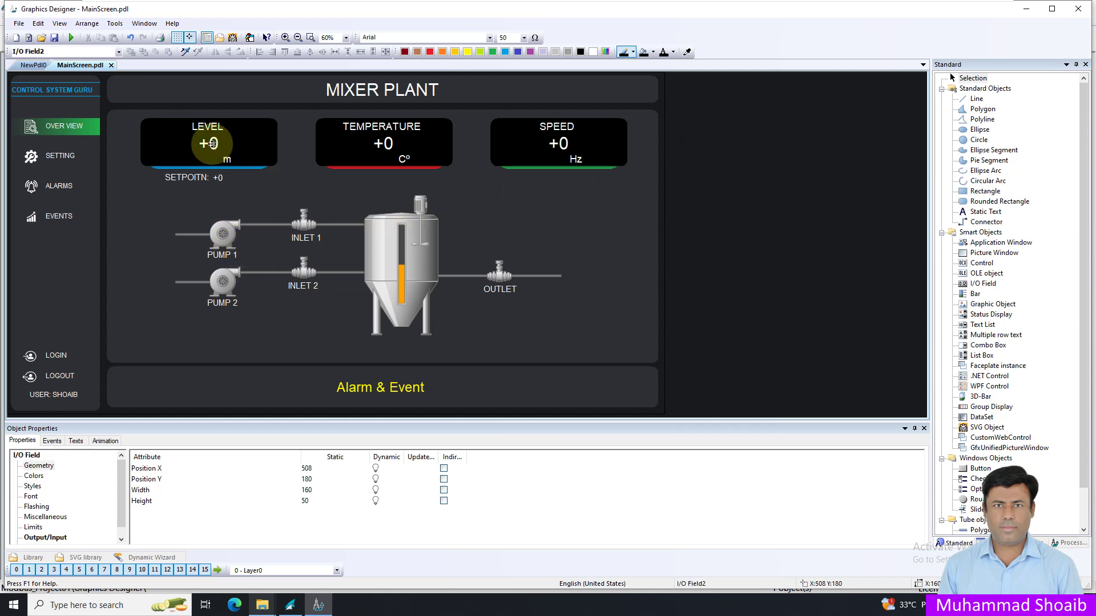
right_click(209, 143)
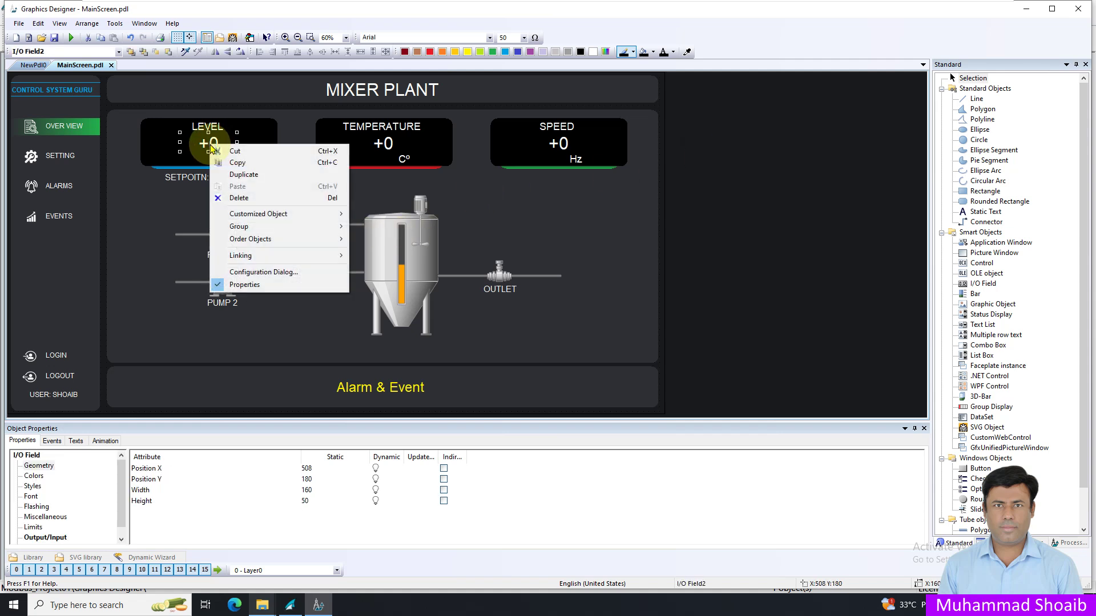
left_click(263, 272)
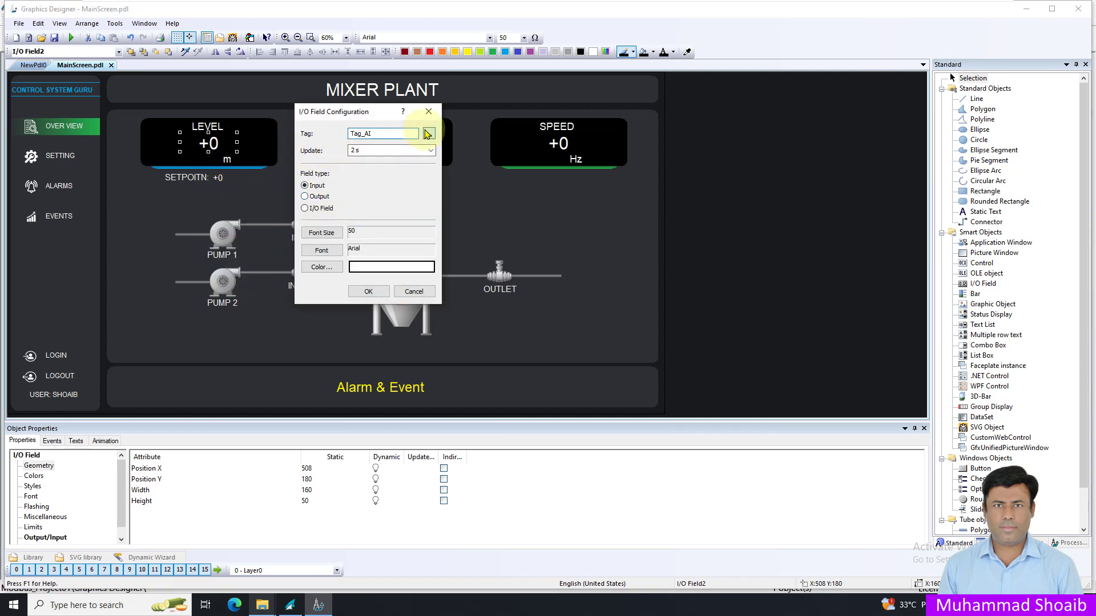
left_click(429, 134)
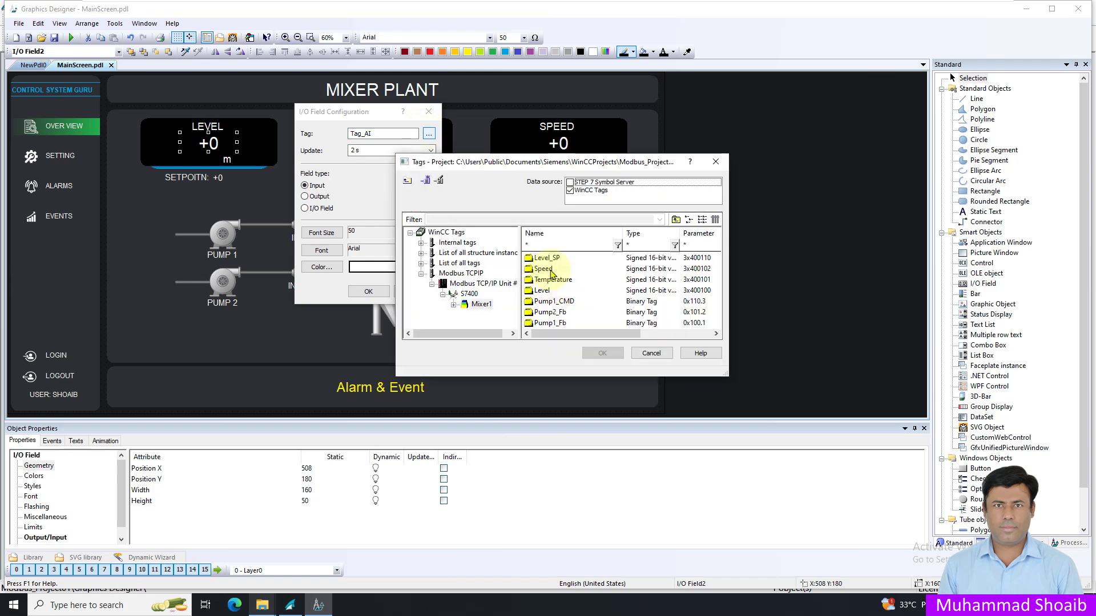
left_click(554, 290)
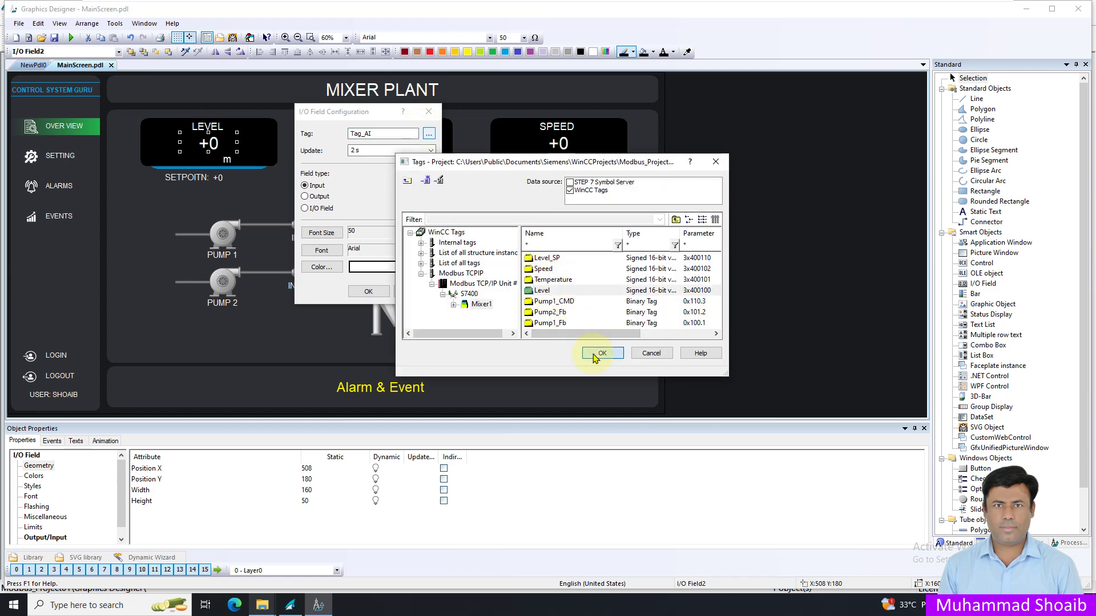
left_click(596, 353)
left_click(368, 292)
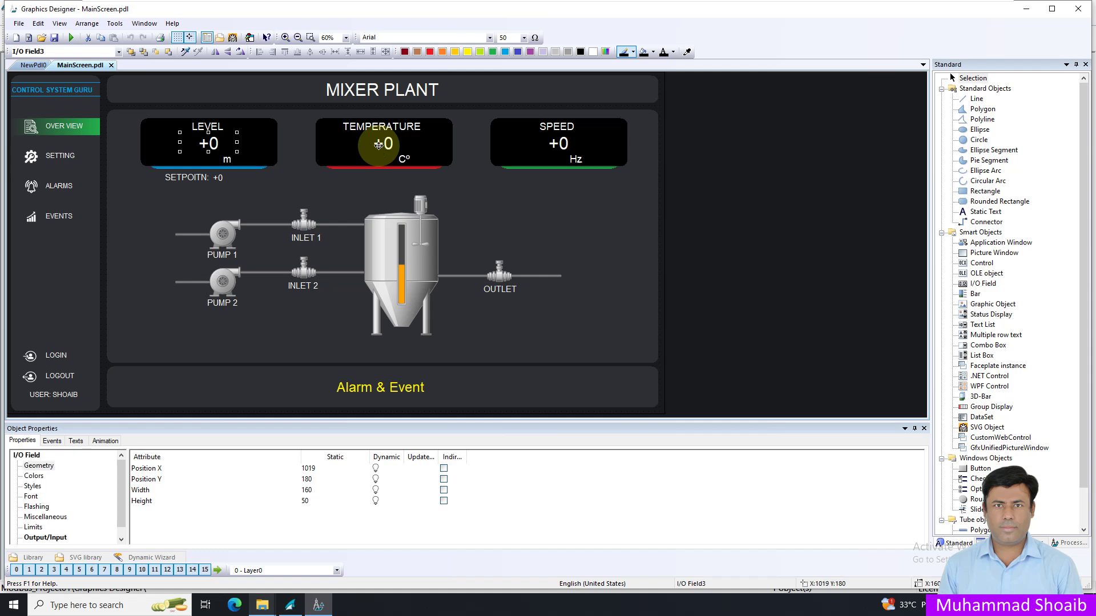
Link the TEMPERATURE I/O field to the Temperature tag.
right_click(381, 143)
left_click(445, 272)
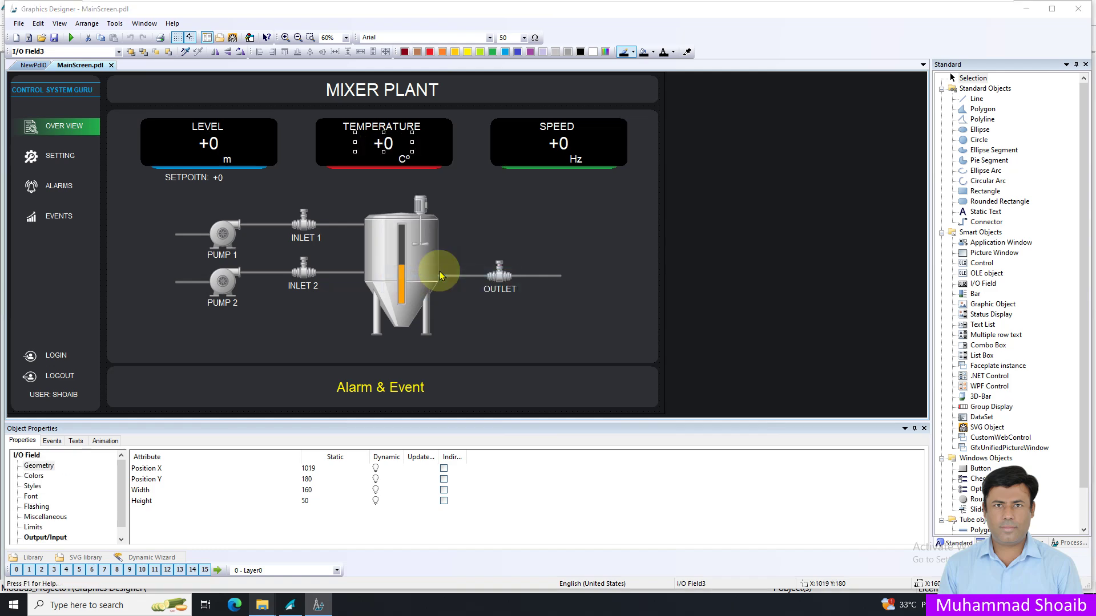
left_click(721, 135)
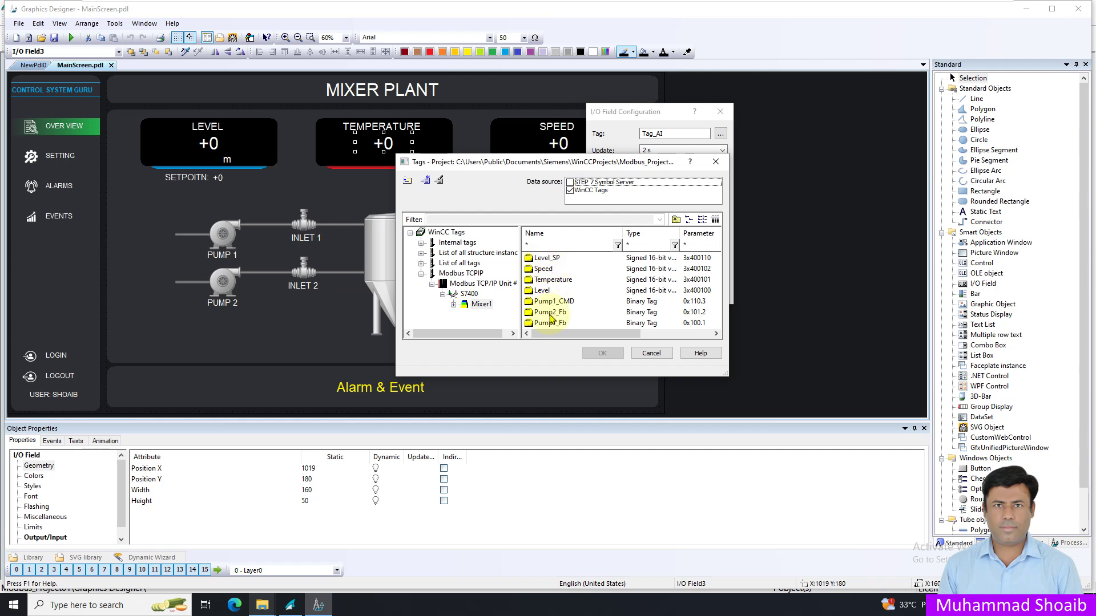
scroll(558, 307, "right", 1)
scroll(562, 317, "left", 1)
left_click(554, 280)
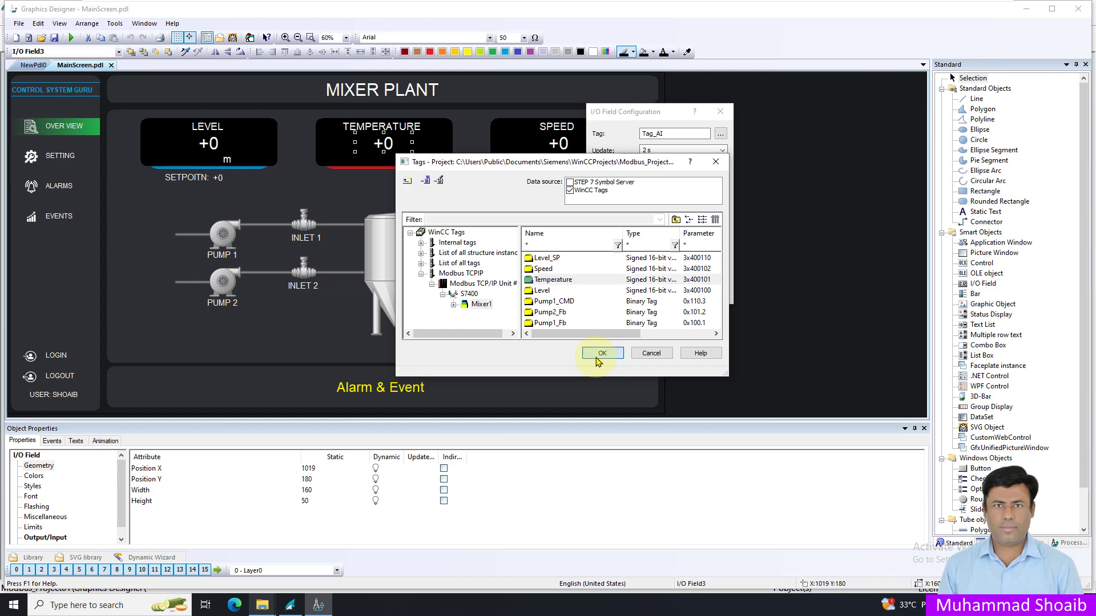
left_click(600, 353)
left_click(660, 291)
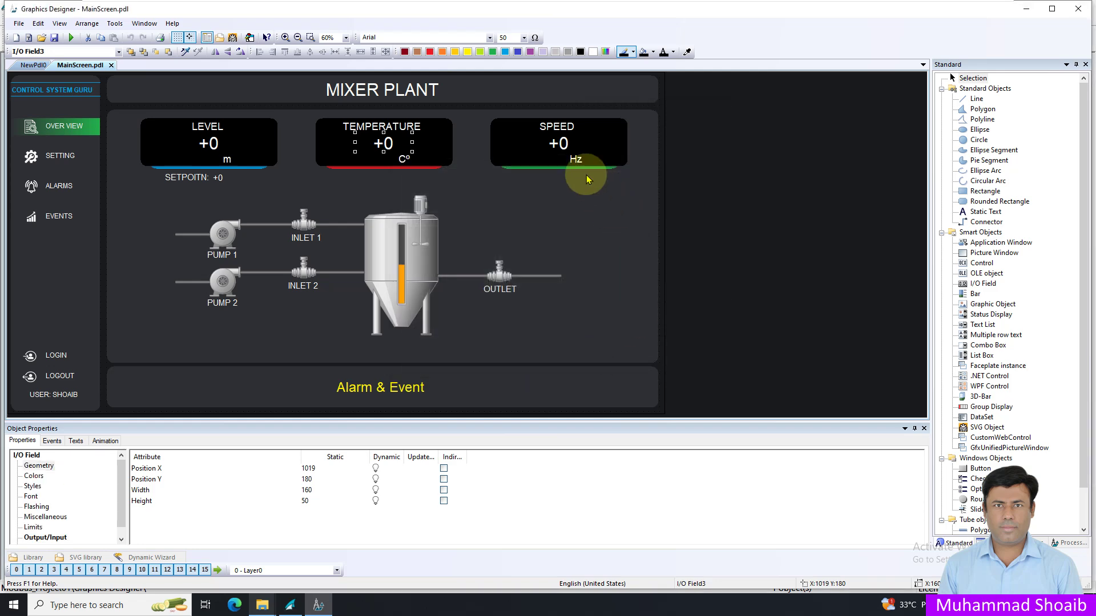
Link the SPEED I/O field to the Speed tag.
right_click(558, 143)
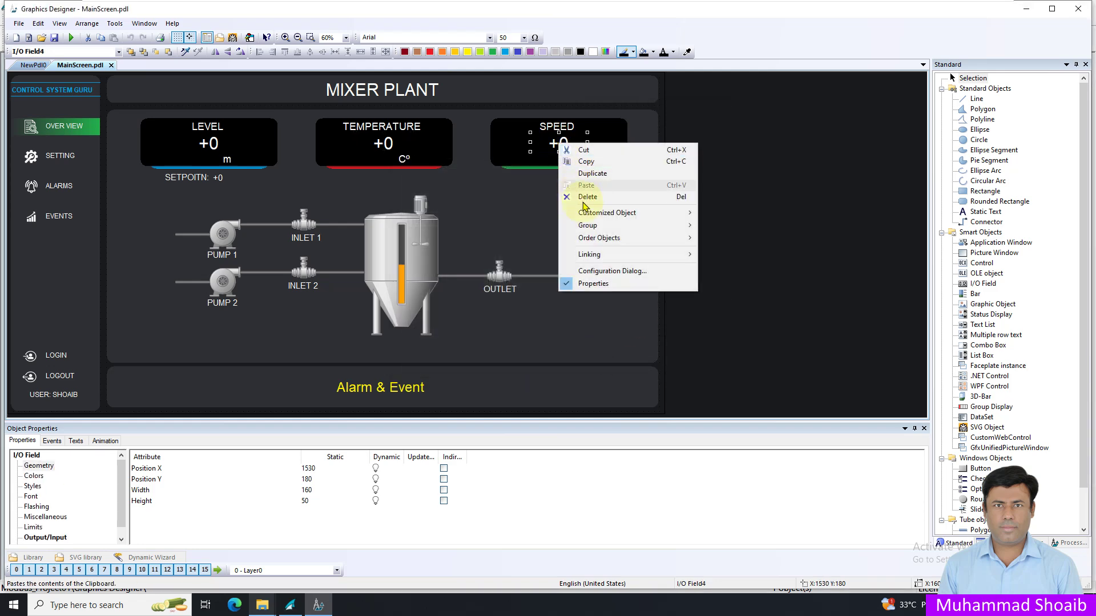
left_click(605, 274)
left_click(1012, 136)
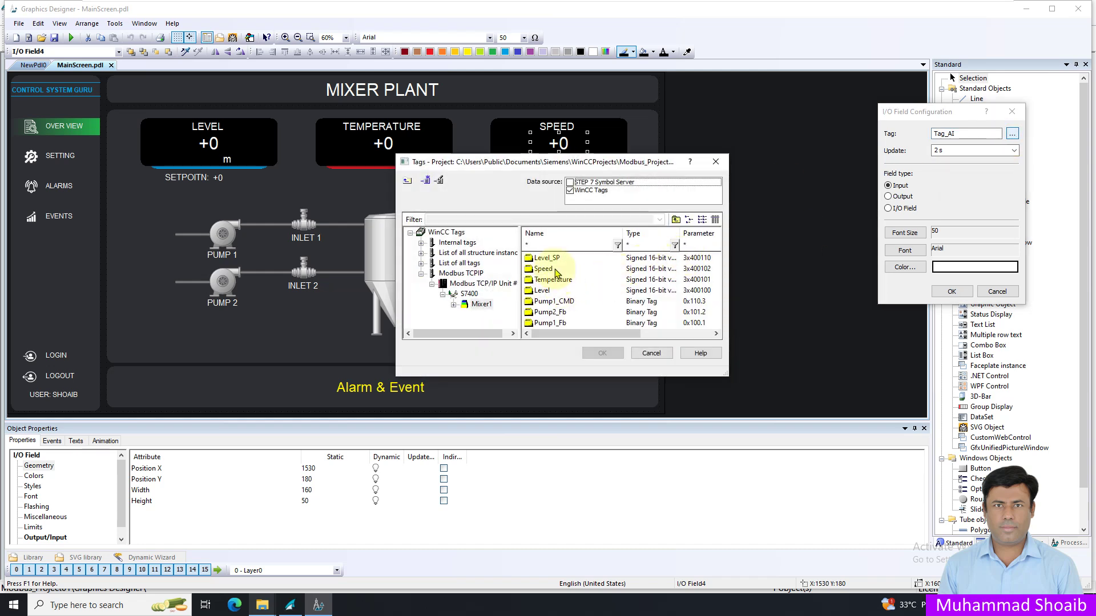
left_click(545, 269)
left_click(602, 353)
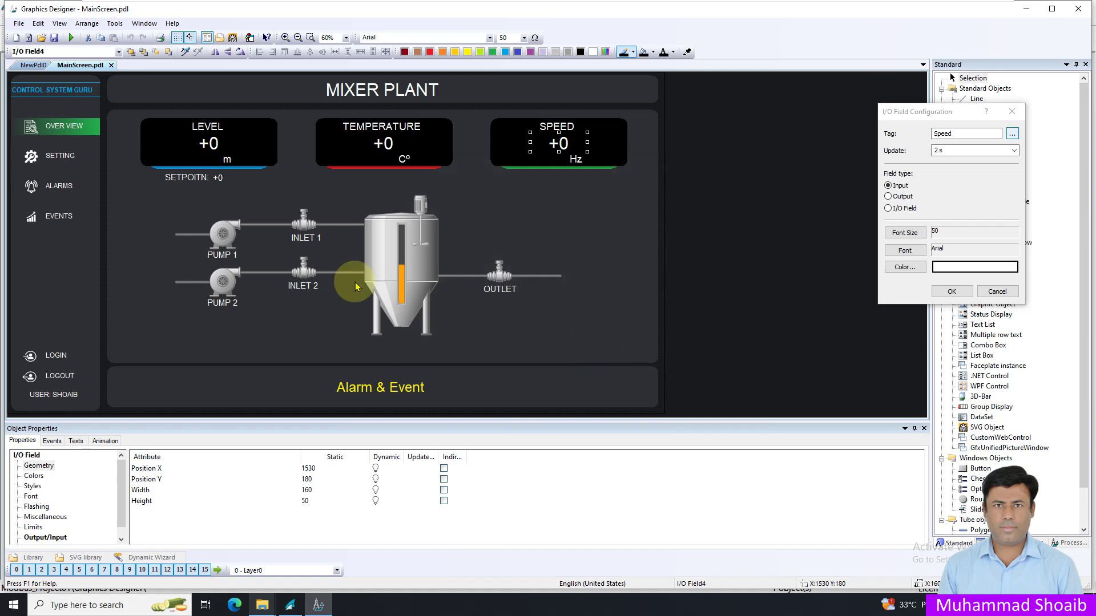
left_click(956, 295)
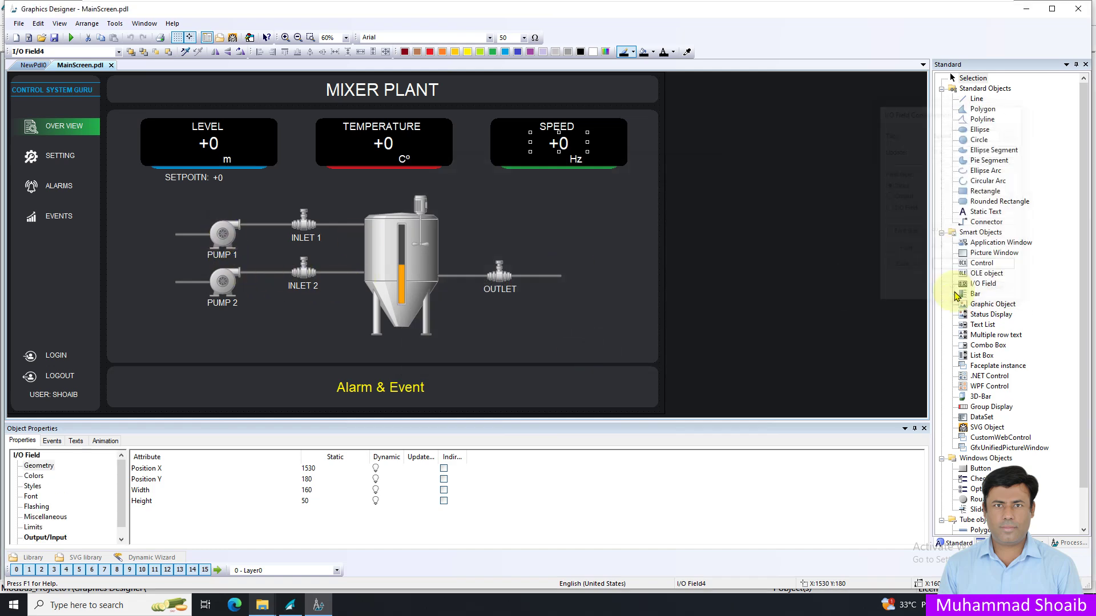
left_click(224, 231)
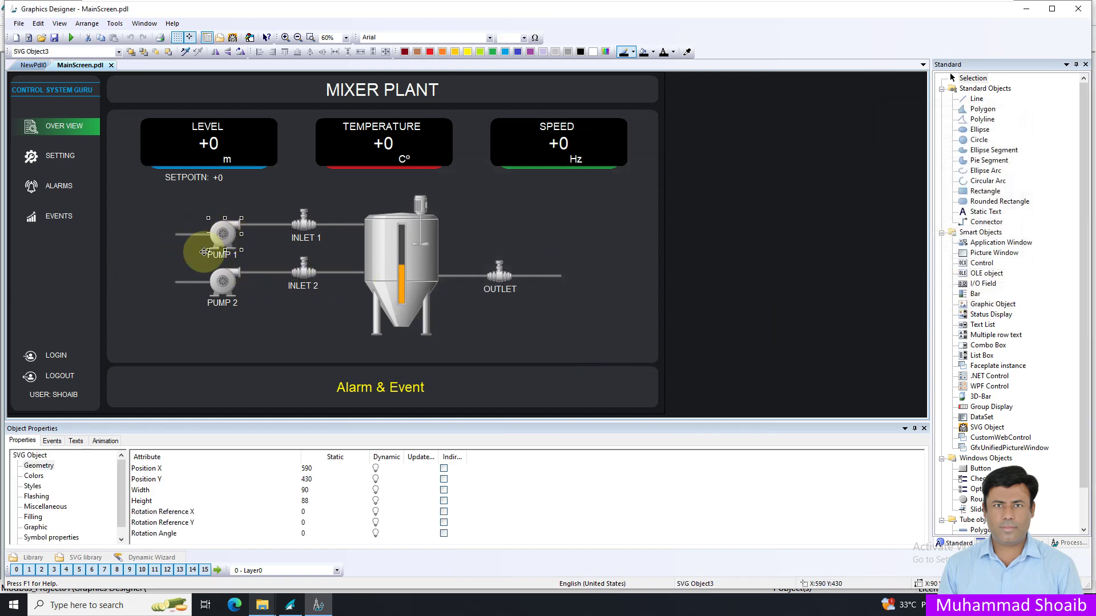
Add a new Pump 1 animation driven by tag Pump1_Fb with data type Bool.
left_click(107, 446)
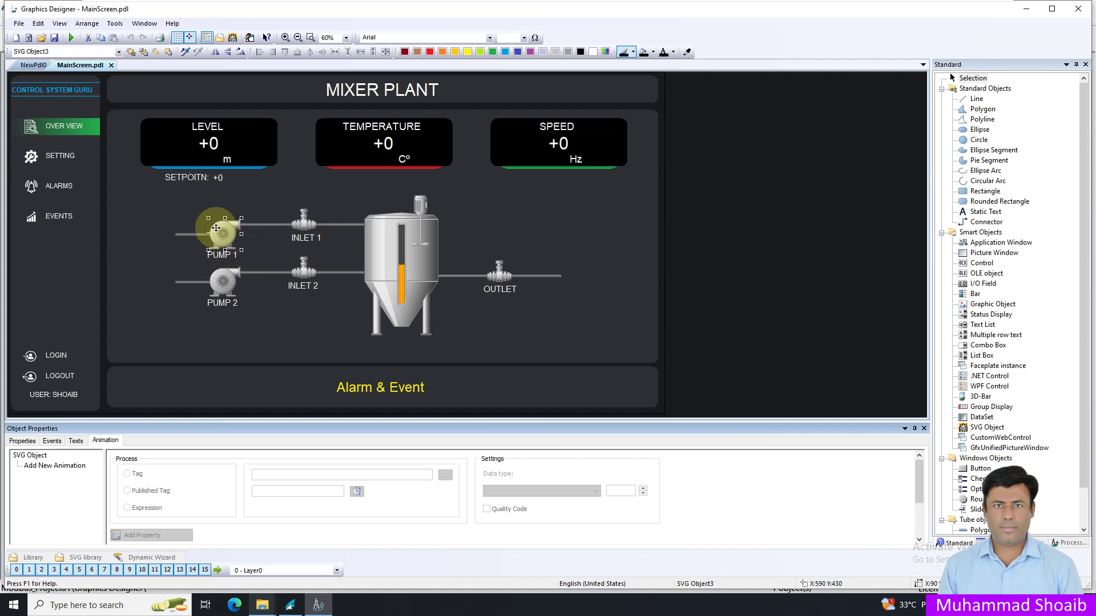
double_click(57, 466)
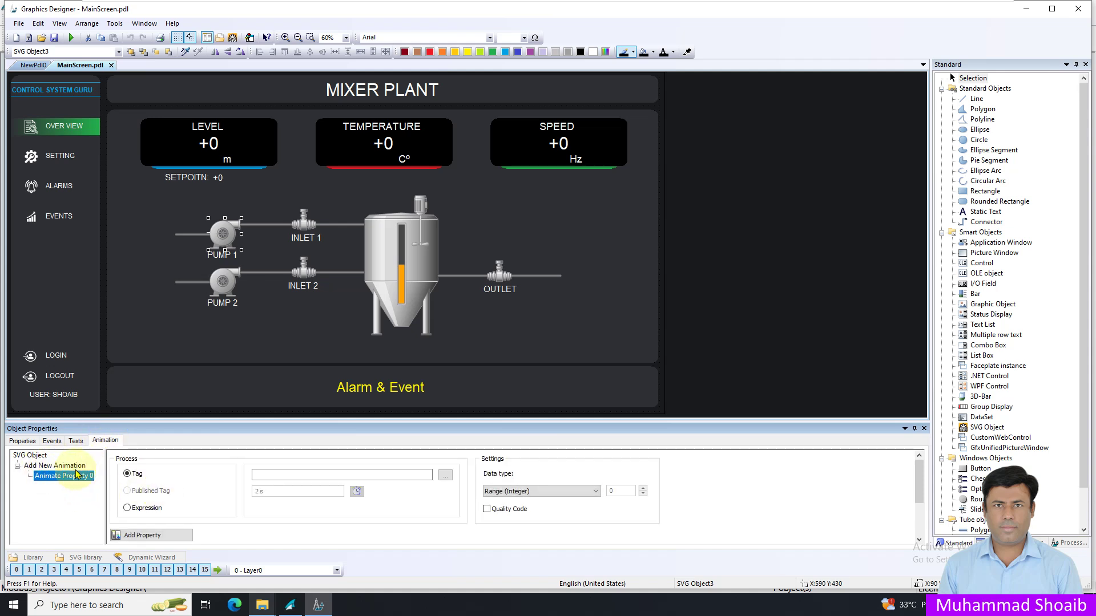
left_click(445, 476)
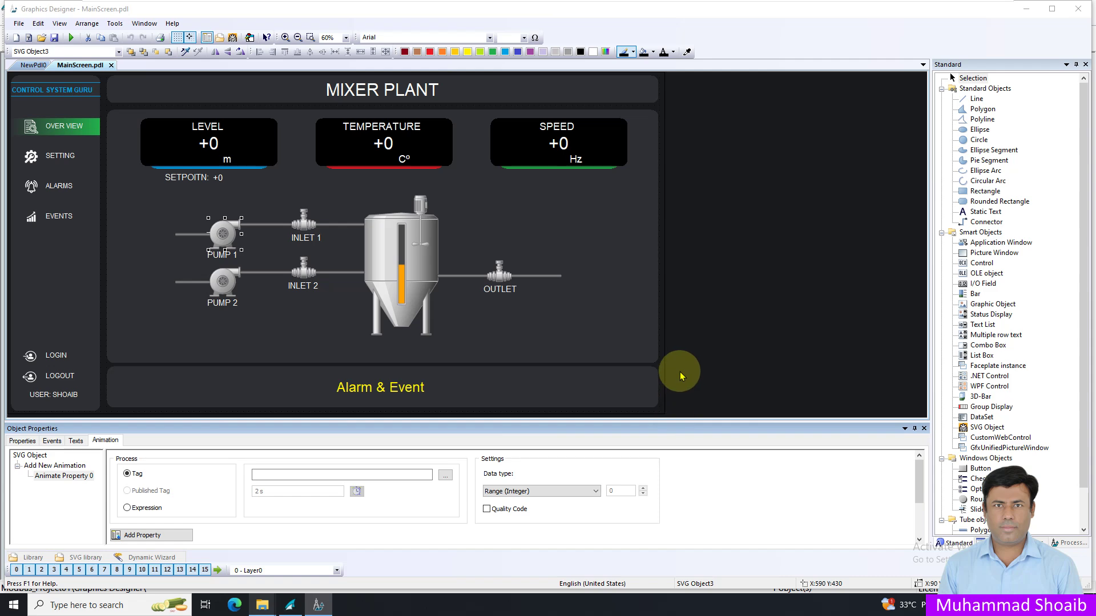
left_click(551, 323)
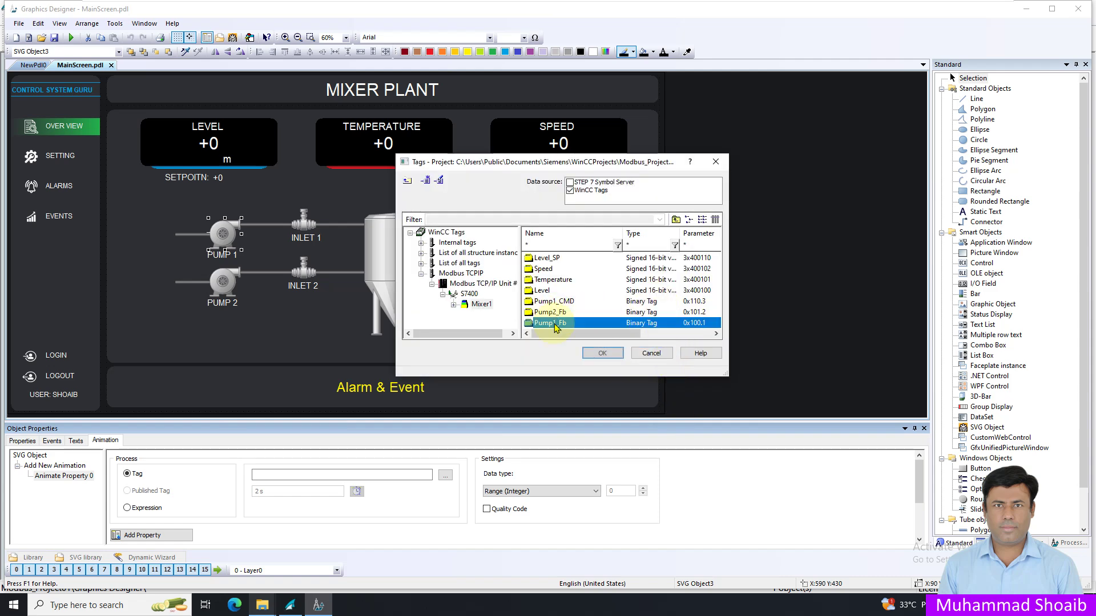
left_click(602, 352)
left_click(543, 492)
left_click(498, 517)
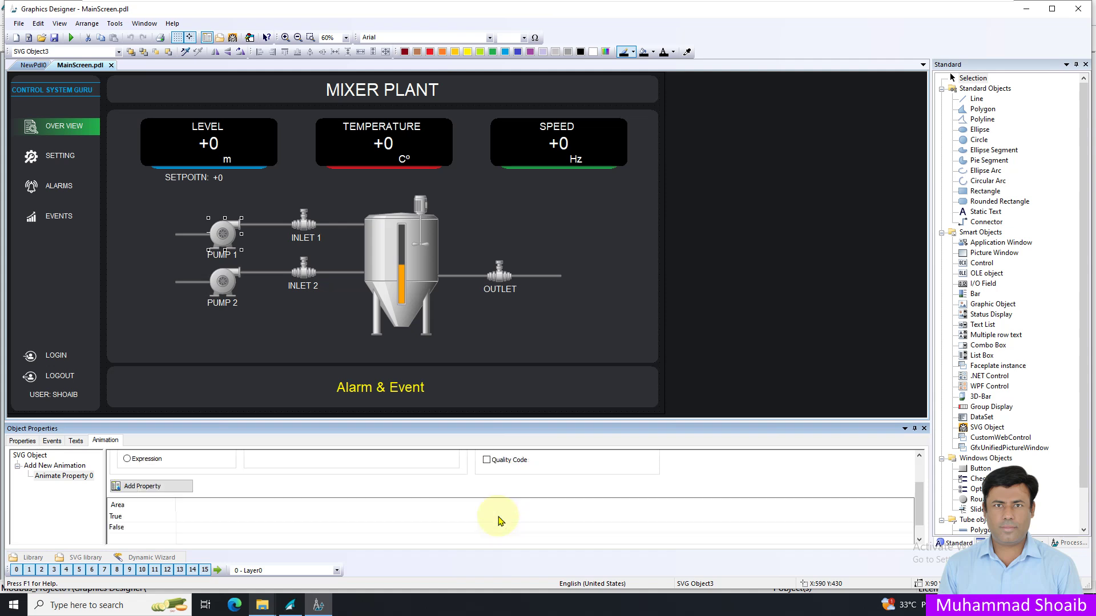
Animate Pump 1's BasicColor to bright green for the true state.
left_click(143, 485)
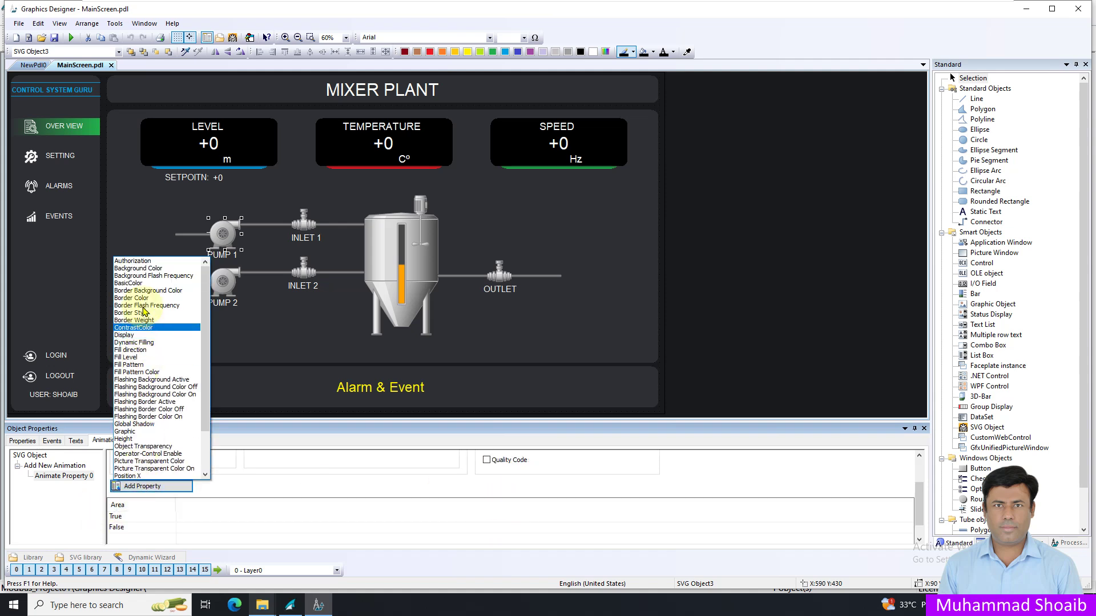
left_click(137, 283)
left_click(221, 521)
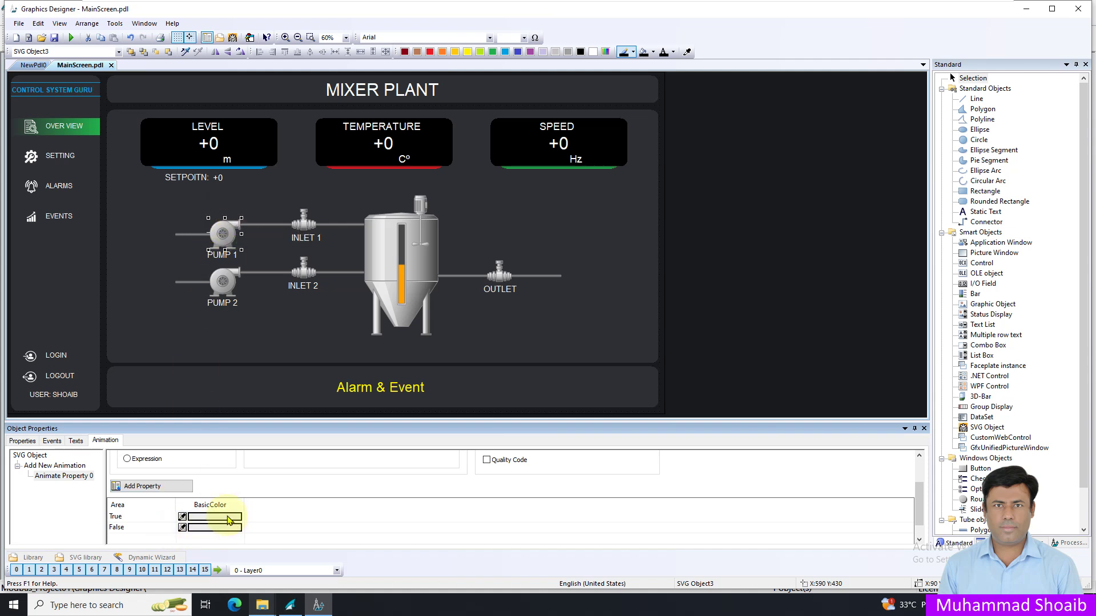
left_click(227, 519)
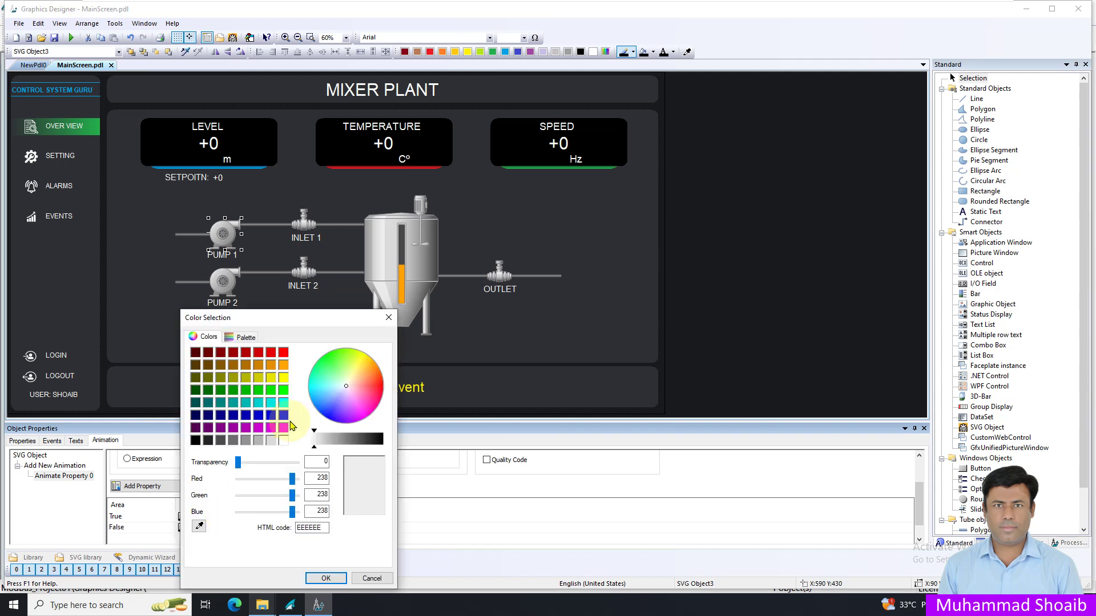
left_click(283, 390)
left_click(325, 579)
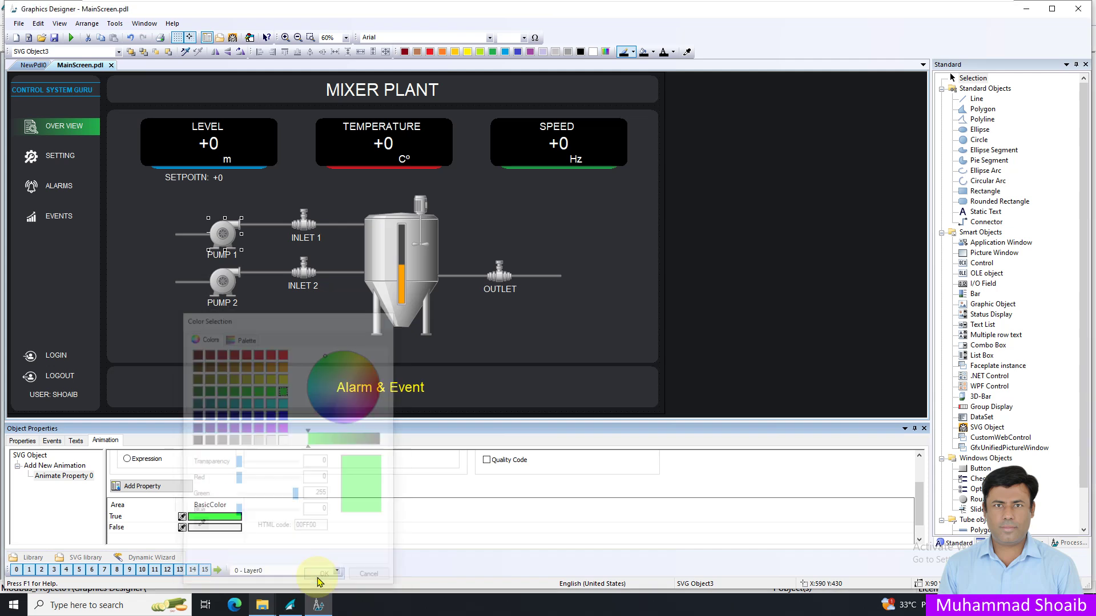
left_click(221, 277)
left_click(86, 455)
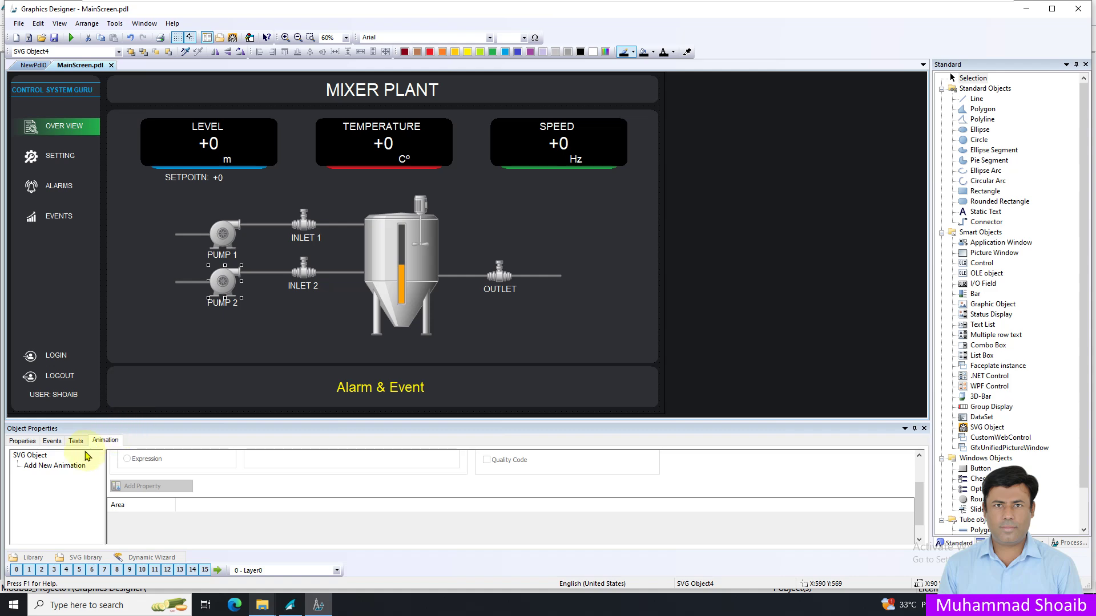
Add a new Pump 2 animation driven by tag Pump2_Fb with data type Bool.
double_click(62, 467)
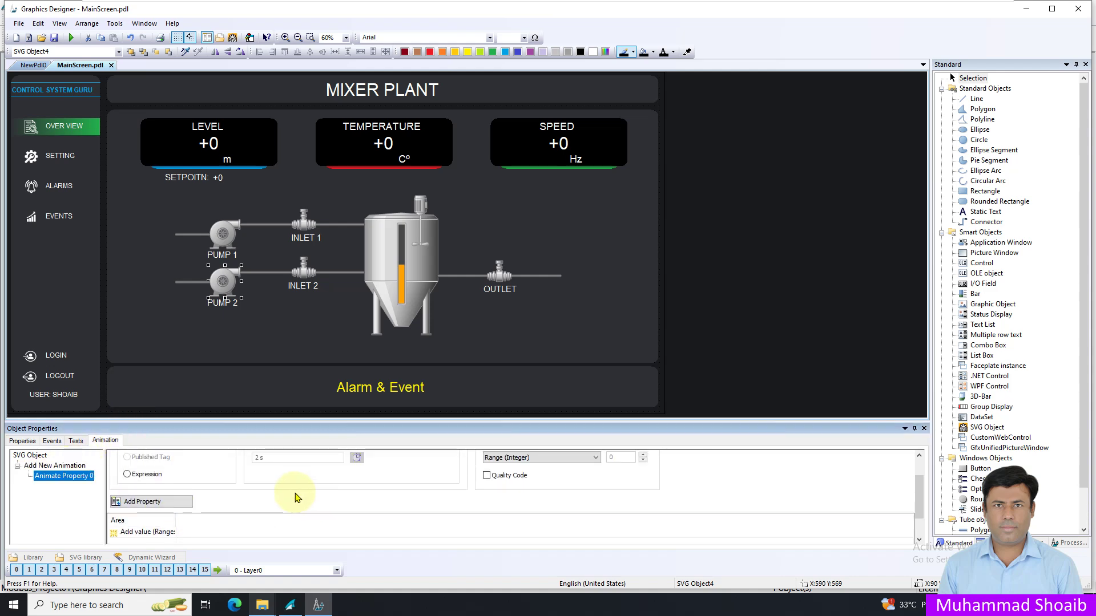
left_click(445, 476)
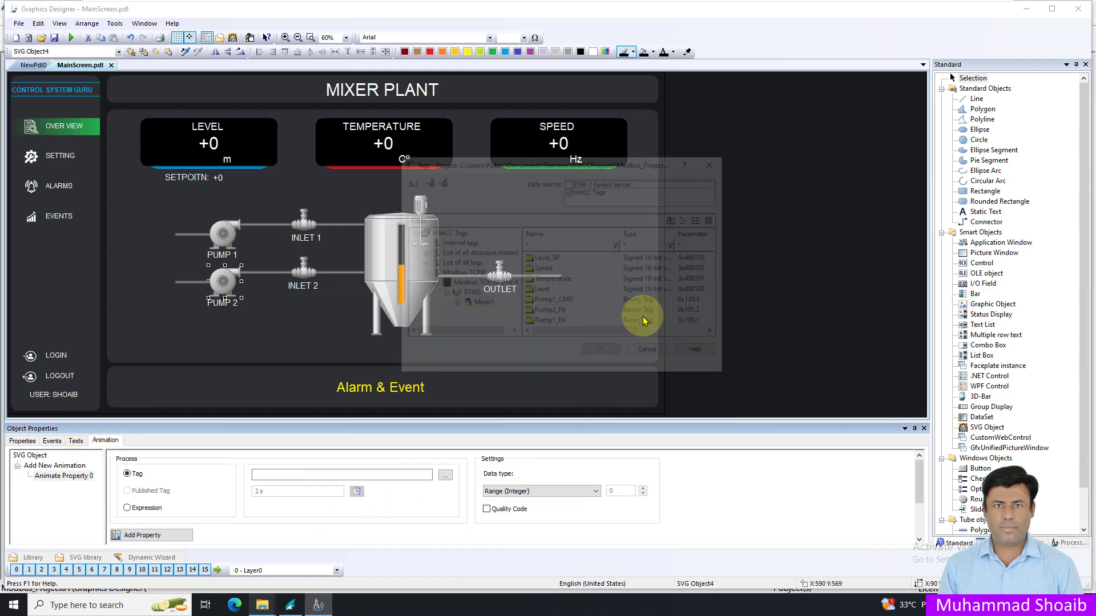
left_click(565, 313)
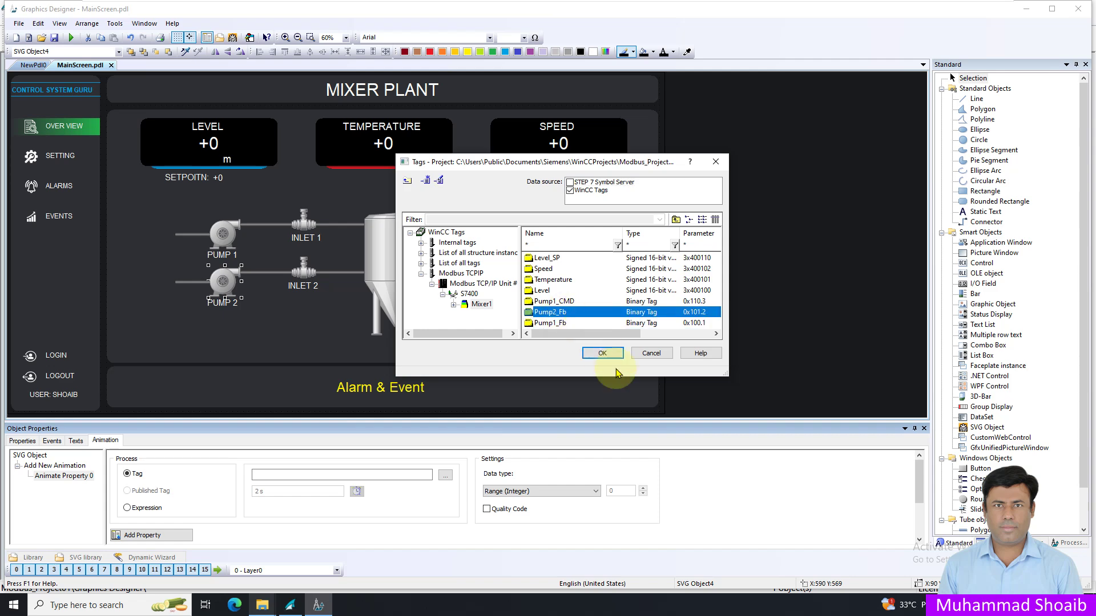
left_click(604, 354)
left_click(531, 493)
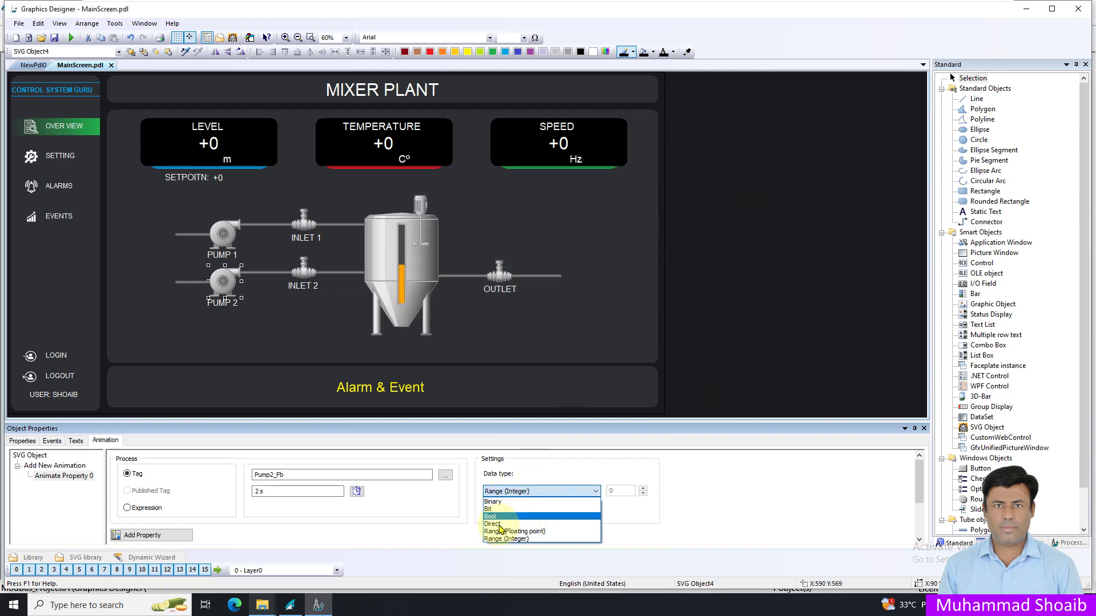
left_click(530, 524)
Animate Pump 2's BasicColor to bright green for the true state.
left_click(150, 486)
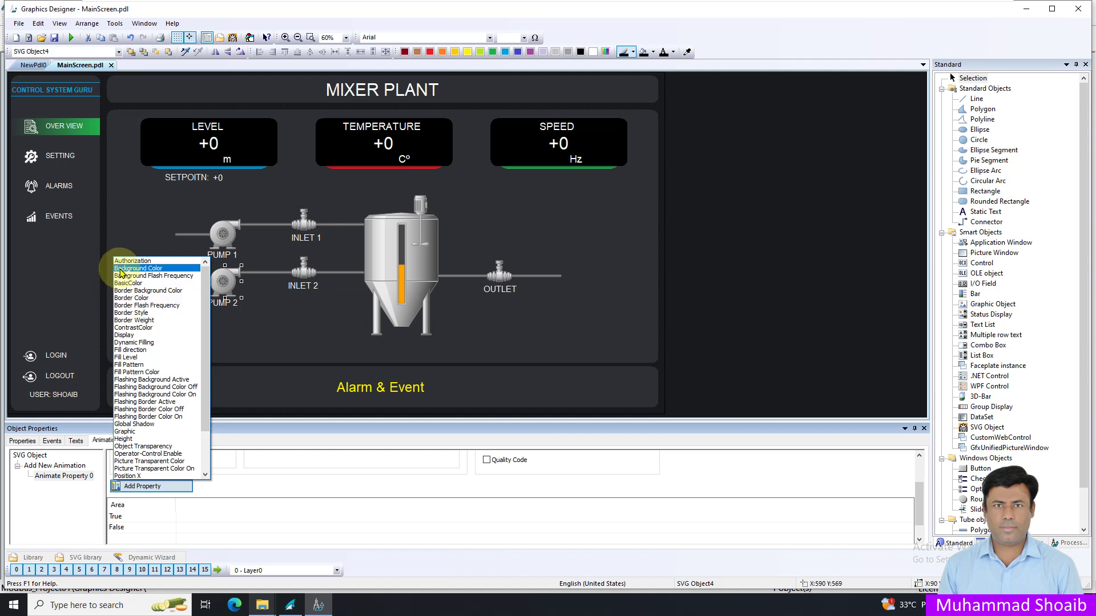
left_click(135, 285)
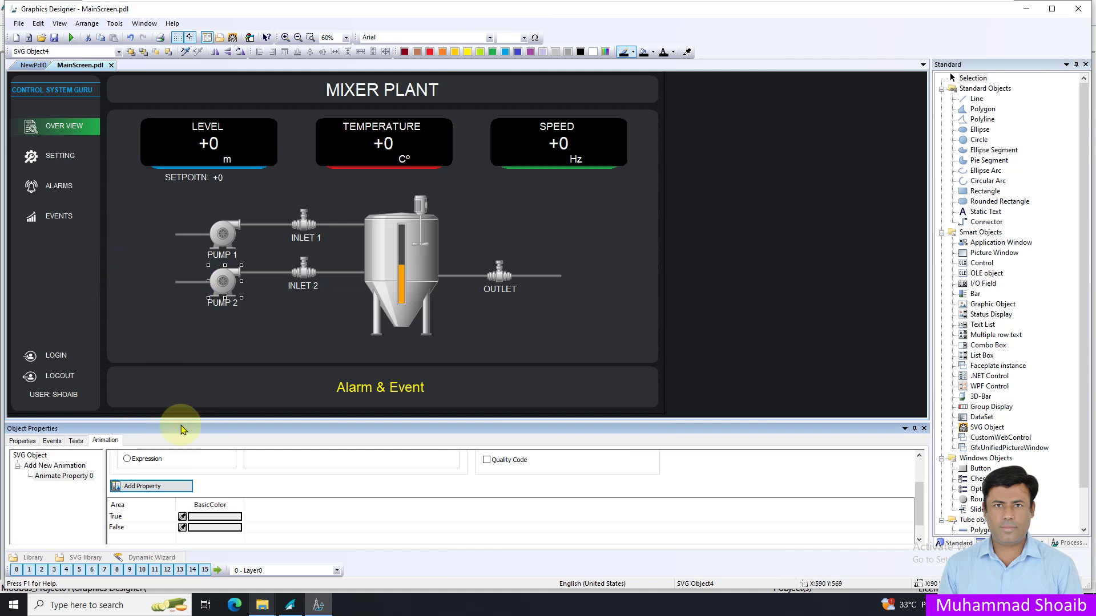
left_click(217, 519)
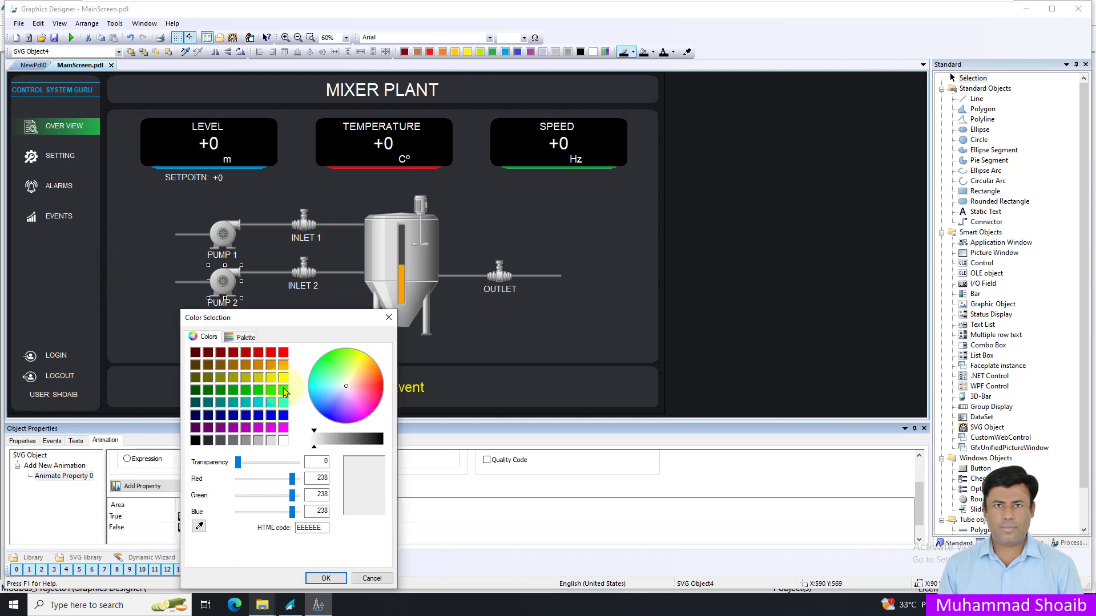
left_click(283, 390)
left_click(325, 579)
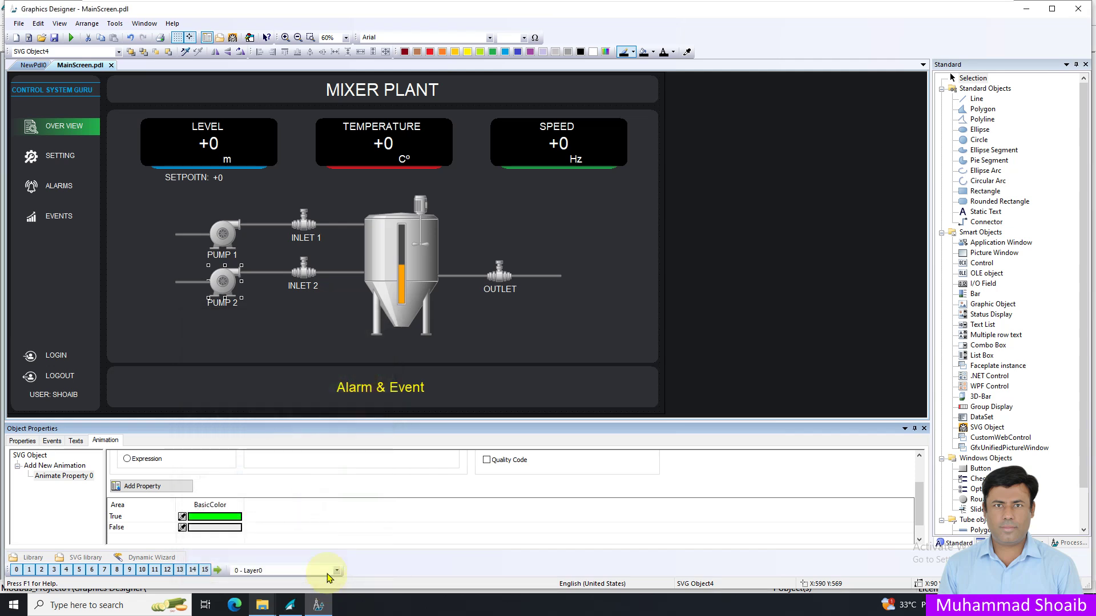
left_click(403, 276)
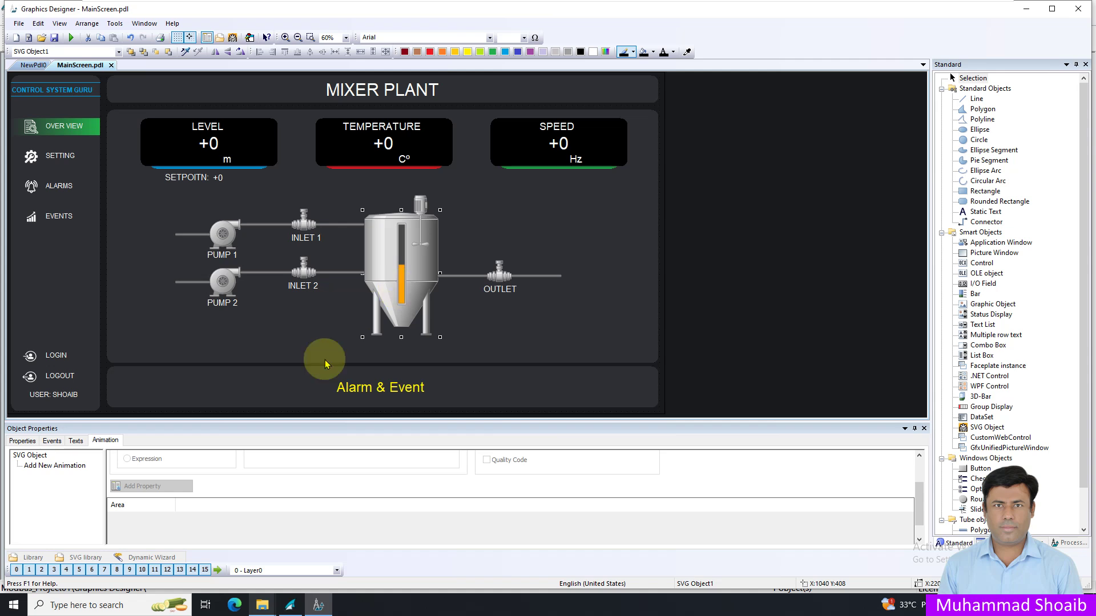
Dynamize the tank symbol's FillLevelValue attribute with the Level tag.
left_click(22, 441)
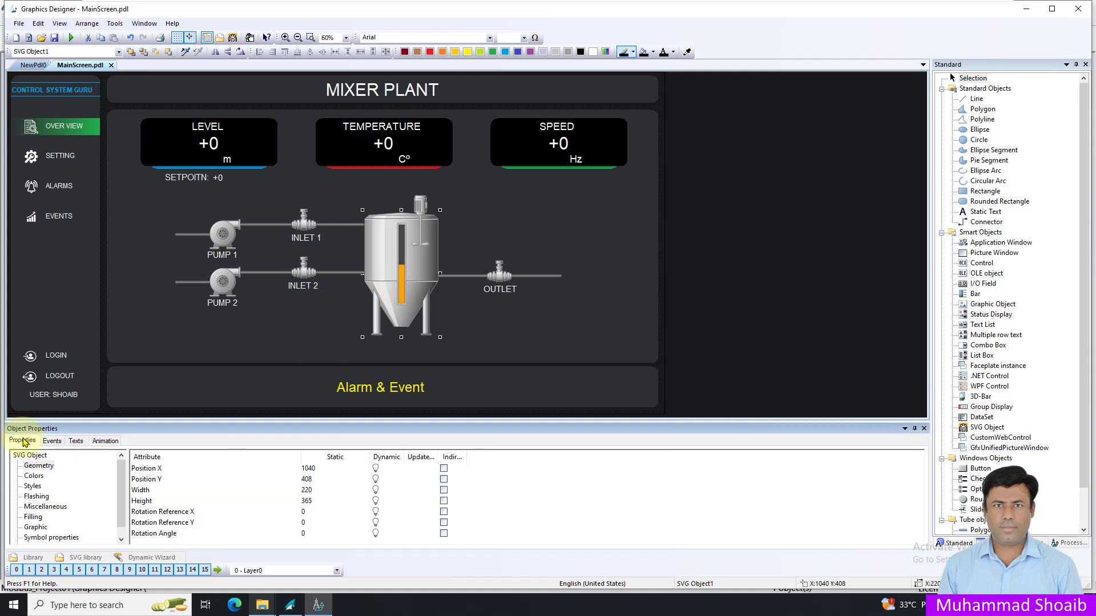
left_click(51, 539)
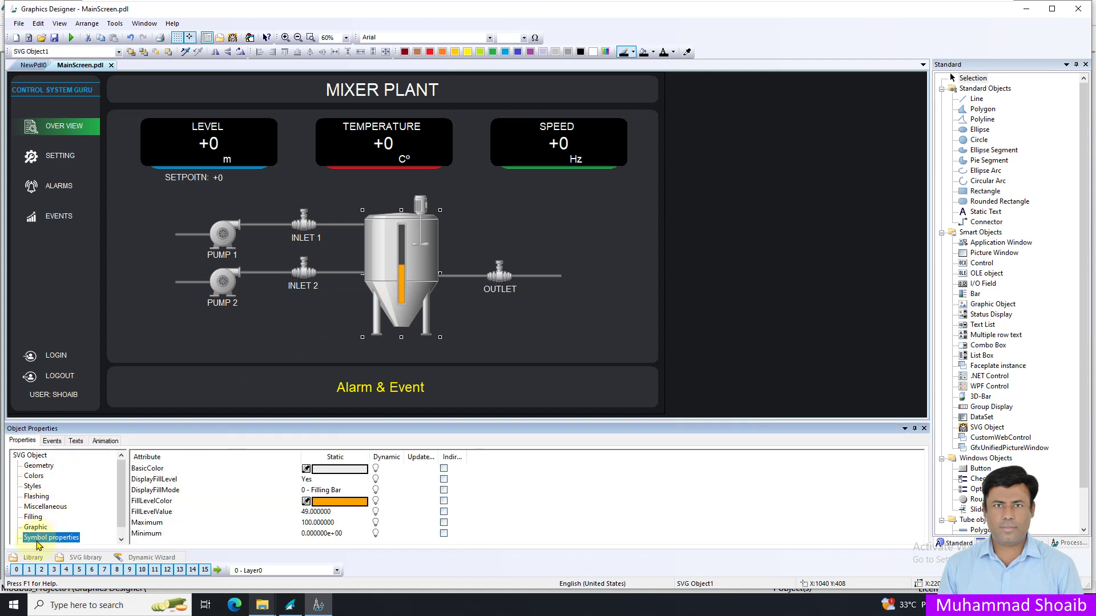
left_click(388, 512)
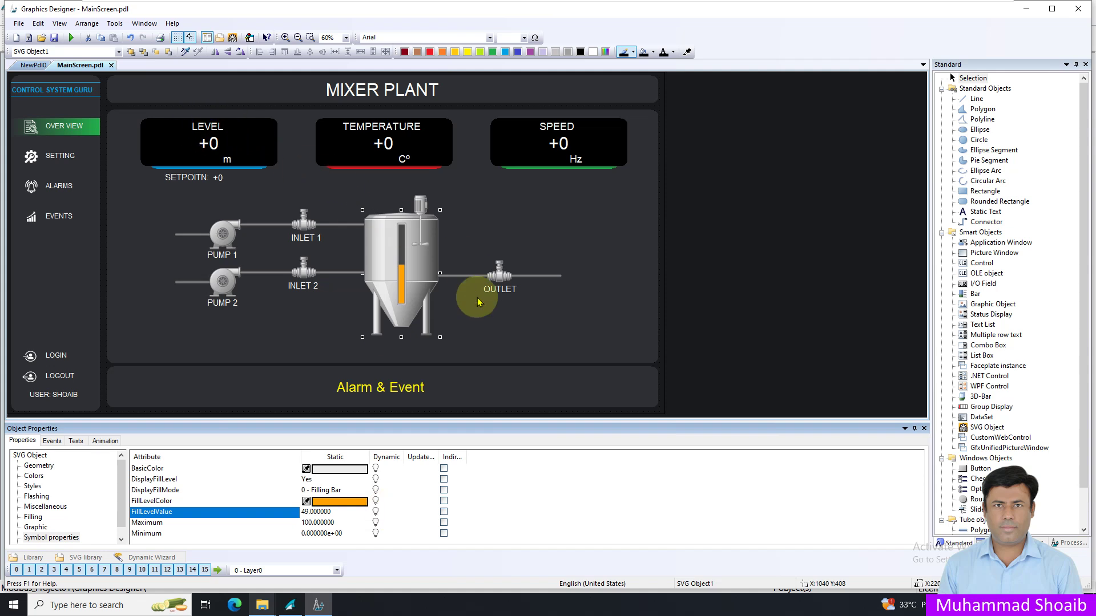
right_click(385, 515)
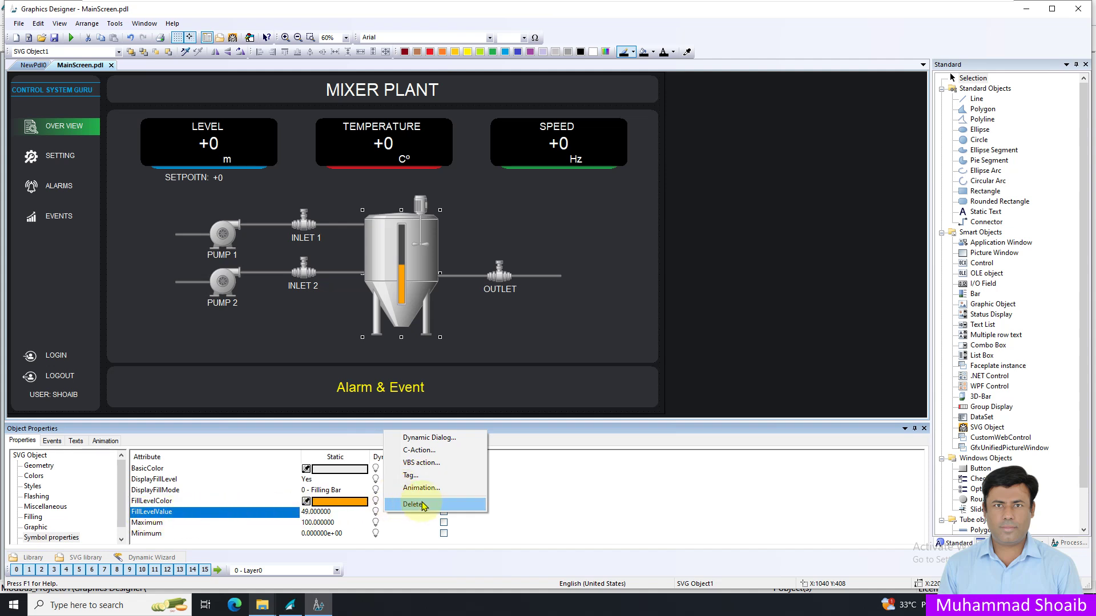
left_click(415, 476)
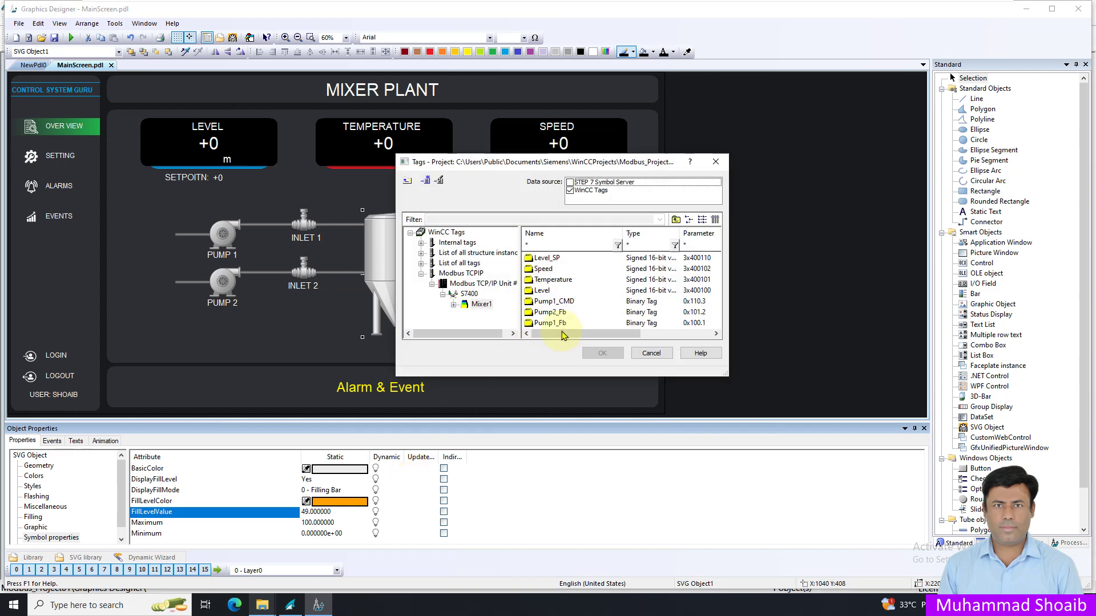
left_click(542, 290)
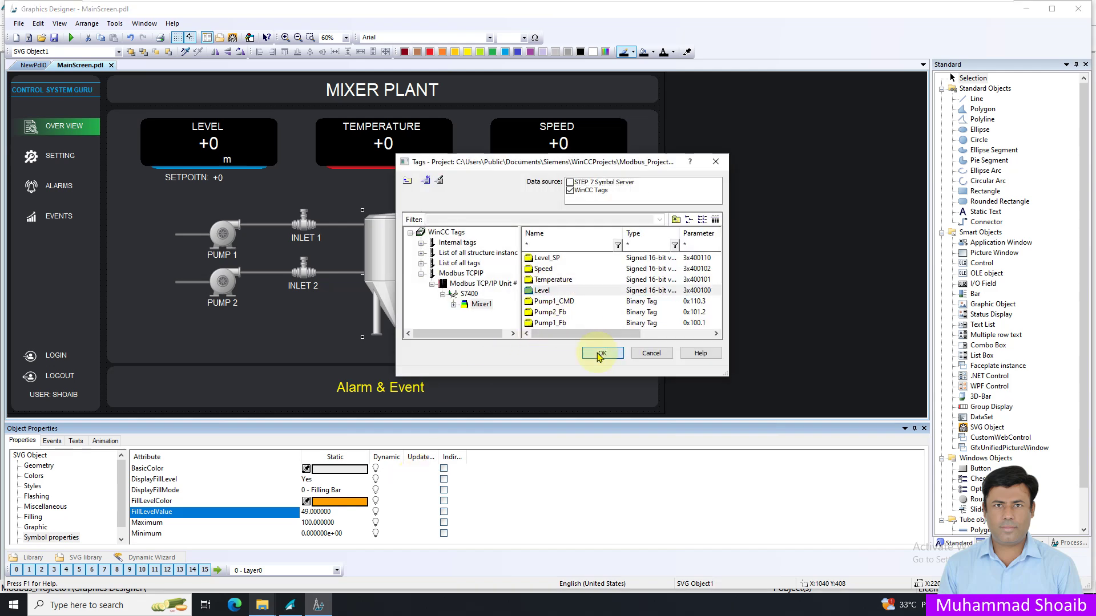
left_click(602, 353)
left_click(211, 179)
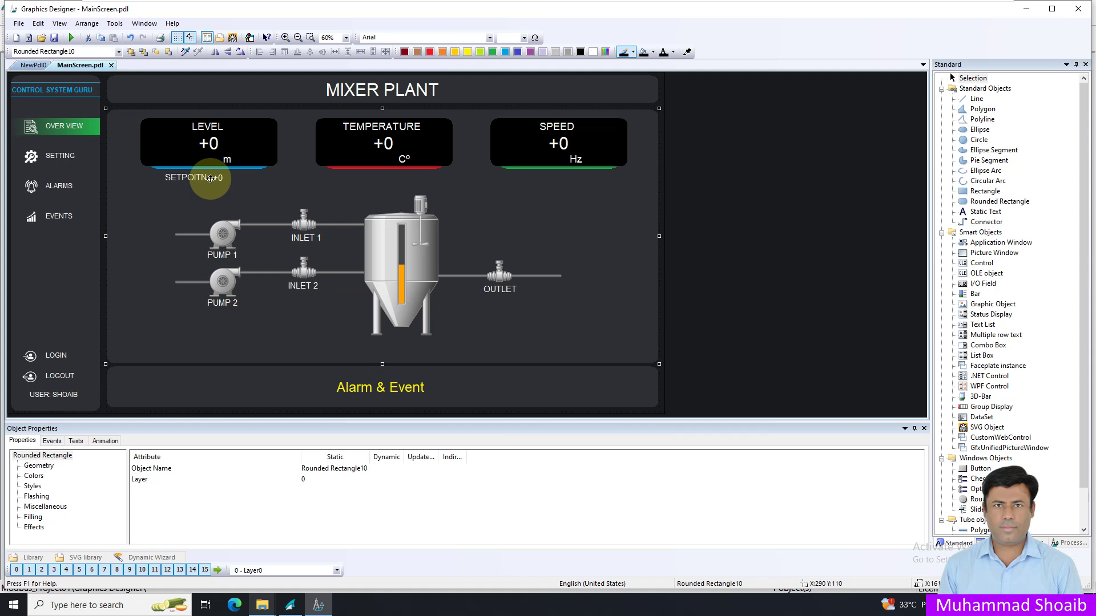
Link the I/O field beside SETPOINT to the Level_SP tag through its Configuration Dialog.
left_click(219, 178)
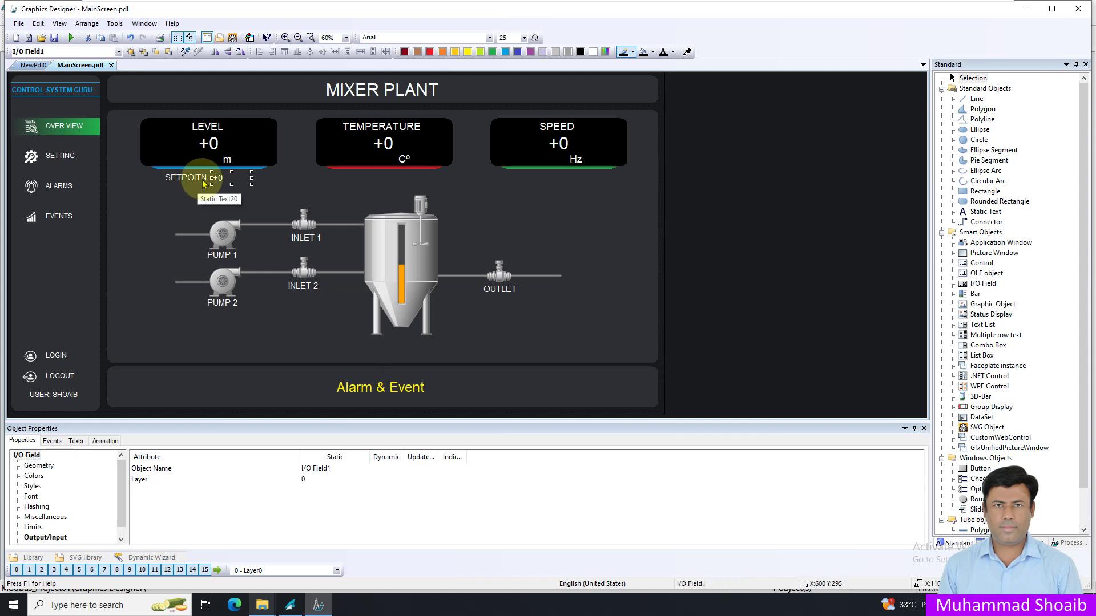
right_click(227, 179)
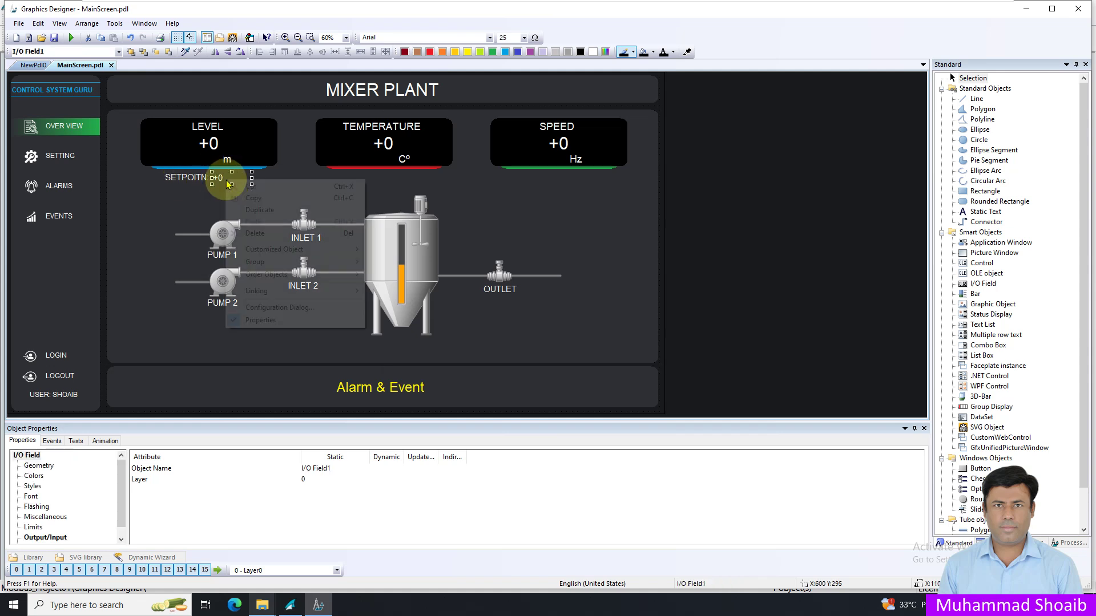
left_click(280, 309)
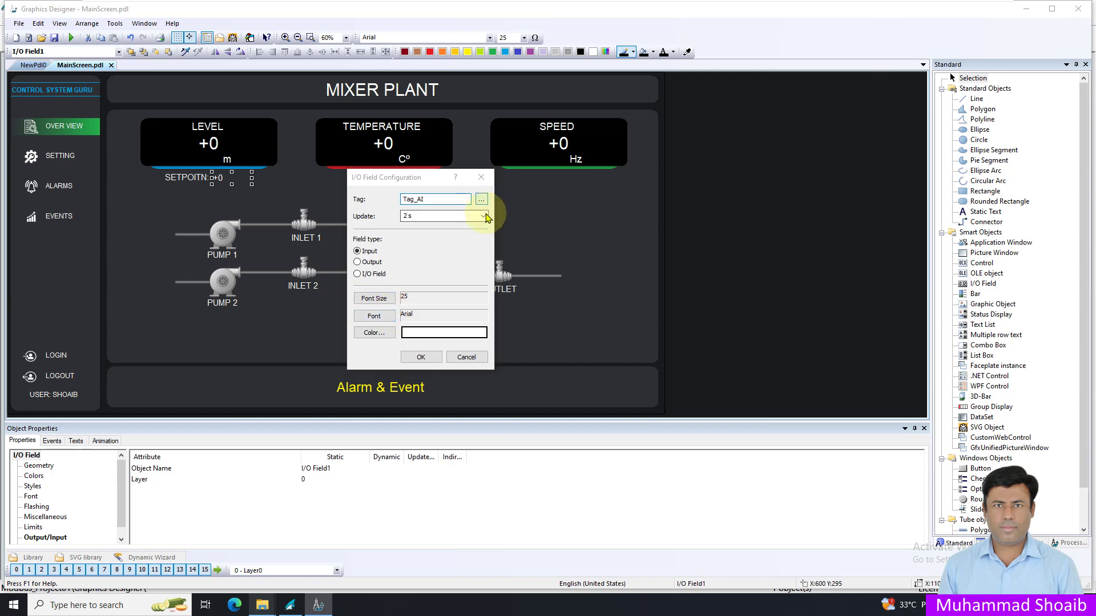
left_click(481, 200)
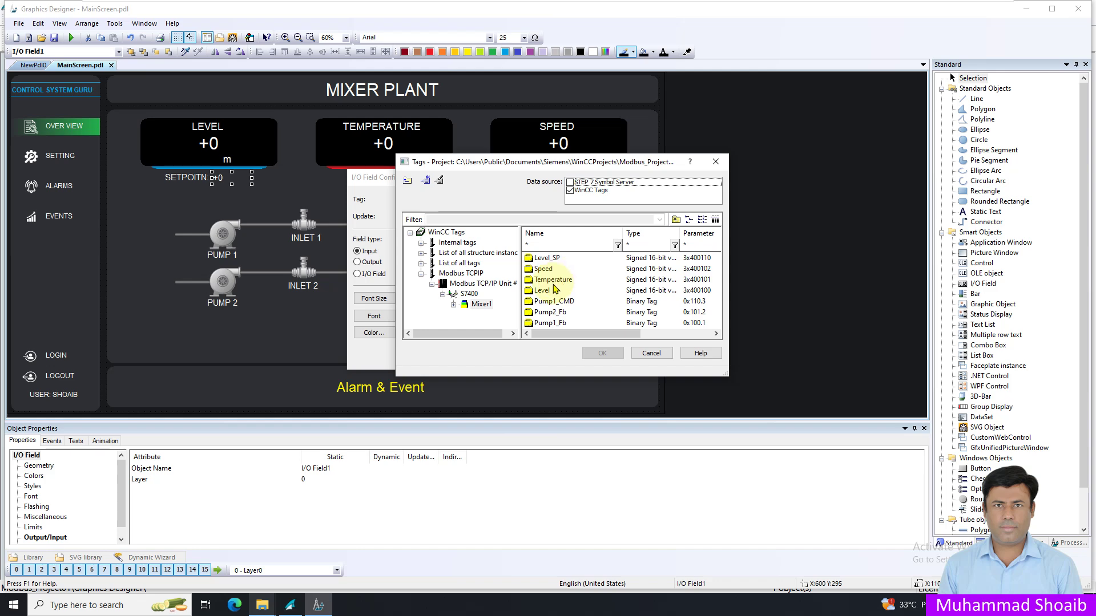
left_click(546, 258)
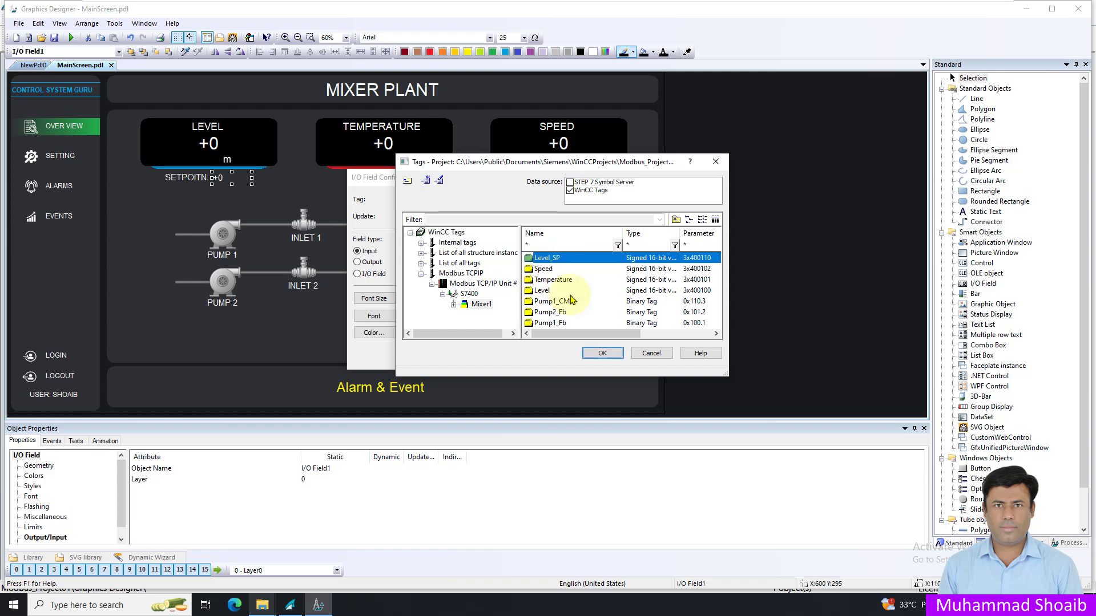
left_click(599, 355)
left_click(430, 357)
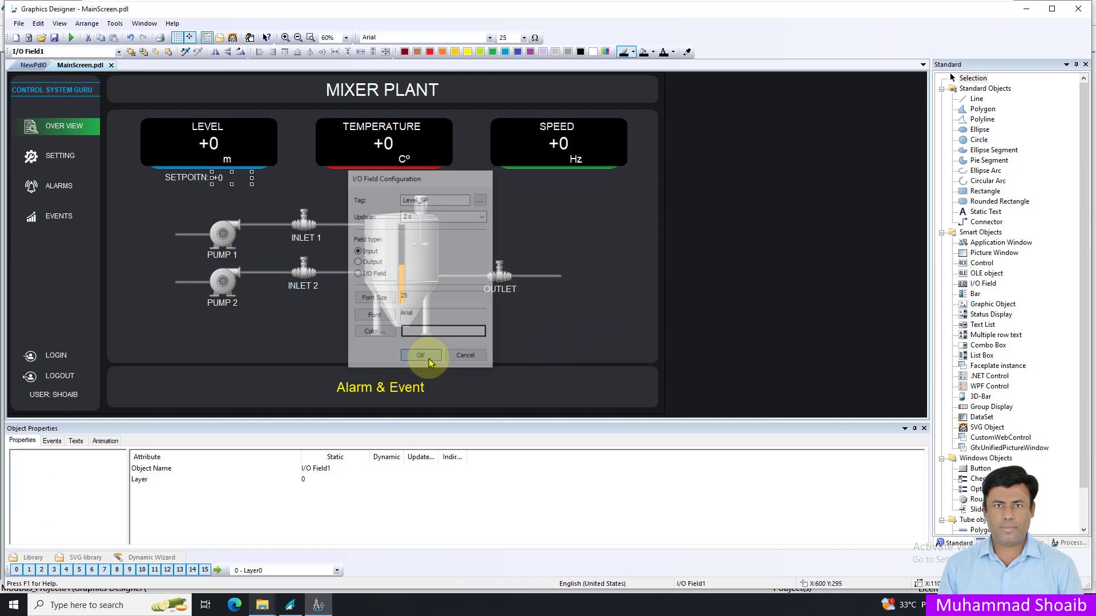
Save MainScreen.pdl and define it as the start picture.
left_click(54, 39)
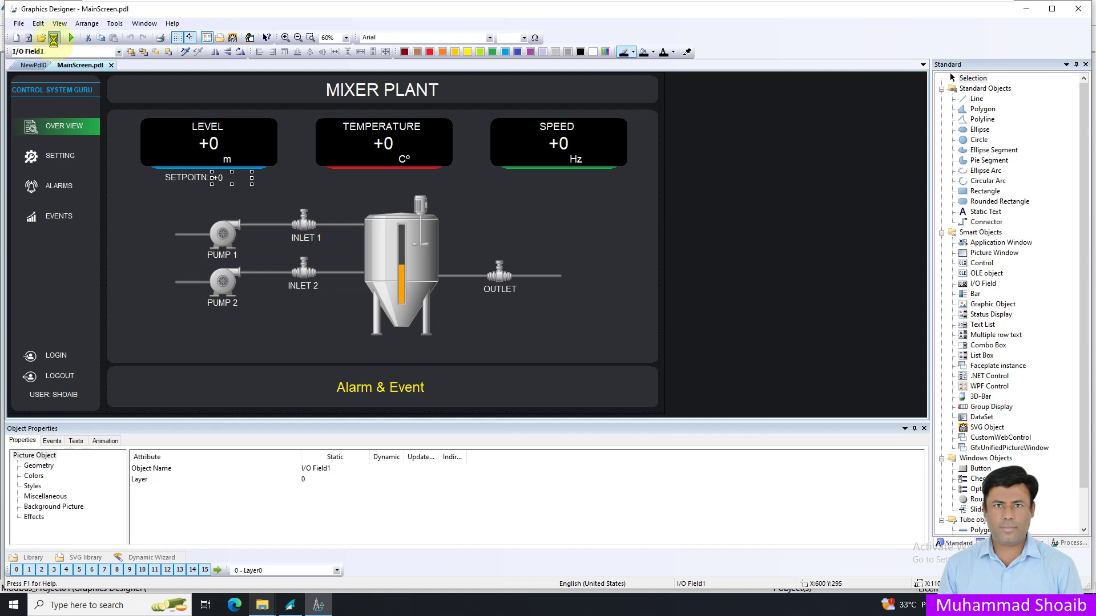
right_click(65, 68)
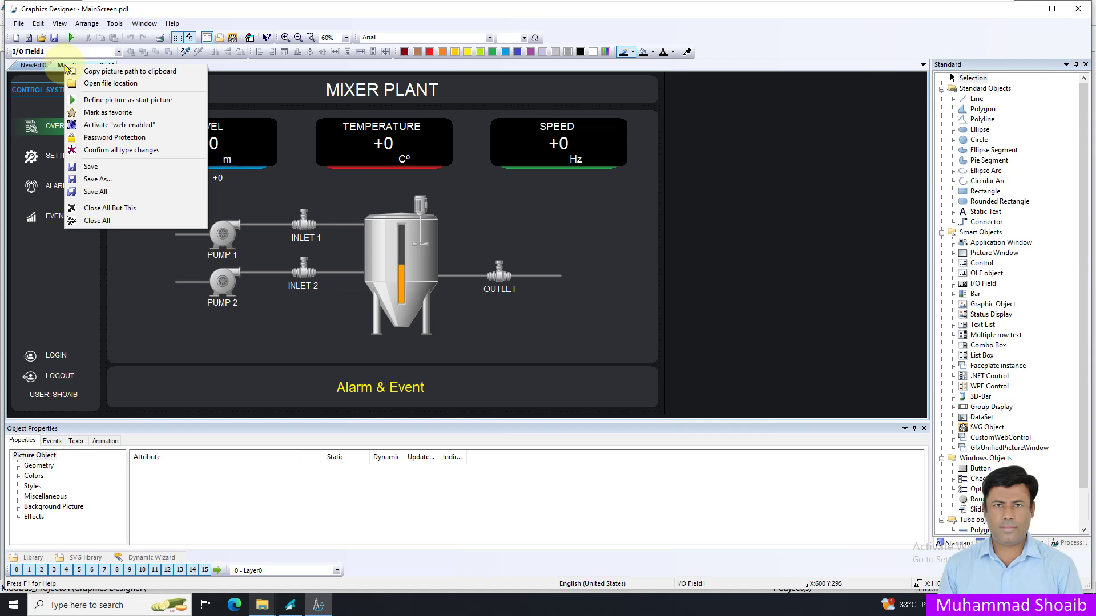
left_click(103, 101)
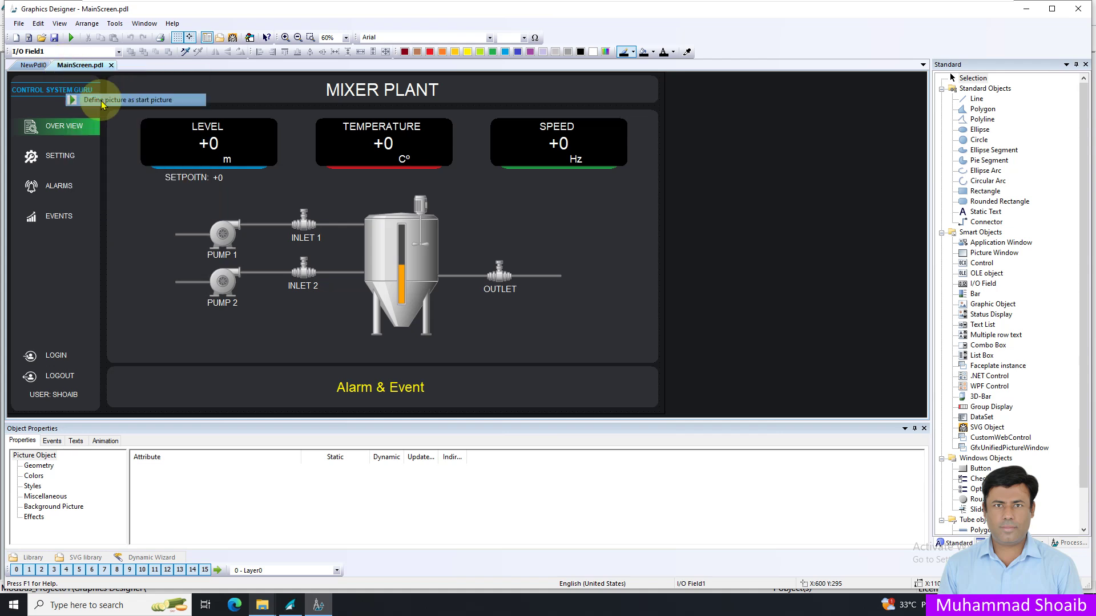
left_click(55, 39)
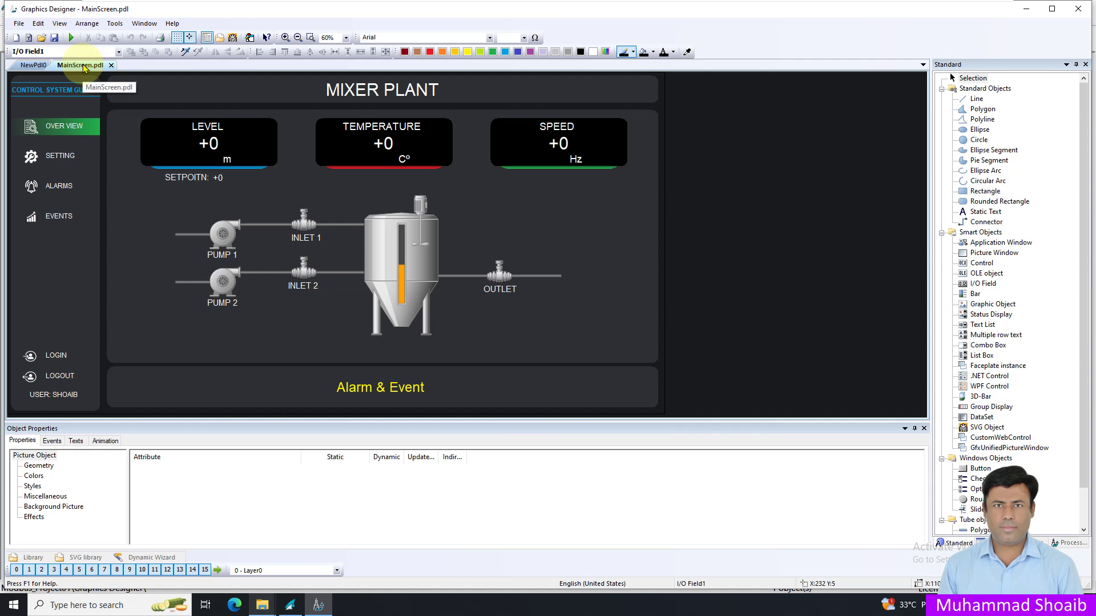
Activate WinCC Runtime to run the MIXER PLANT screen with live level, temperature and speed.
left_click(71, 38)
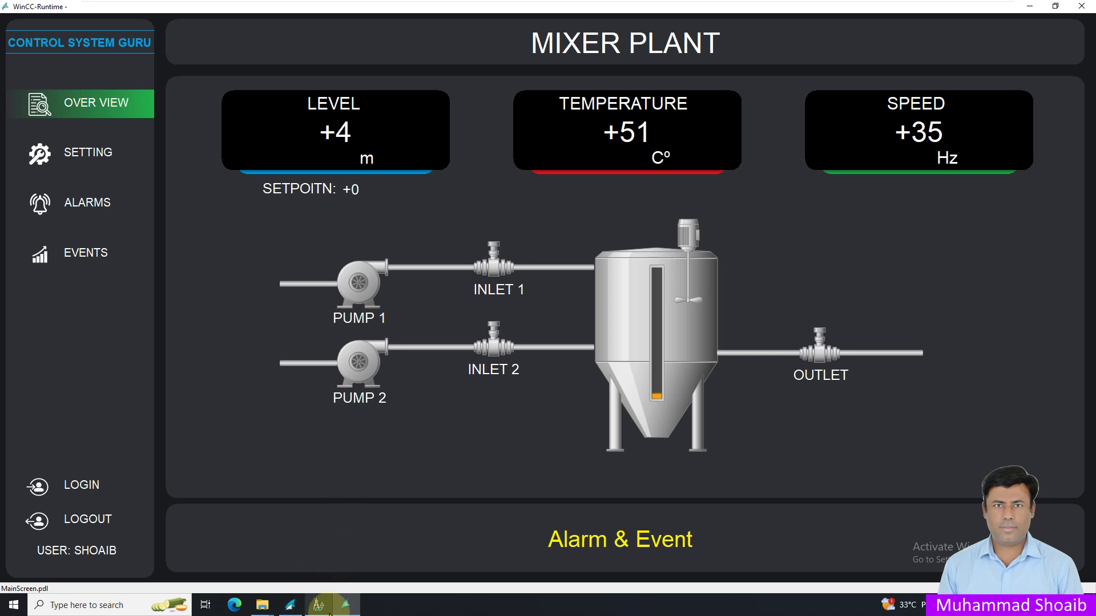
Review the S7400 tags under Modbus TCPIP in Tag Management, then minimize the editor and Explorer.
left_click(290, 607)
left_click(80, 111)
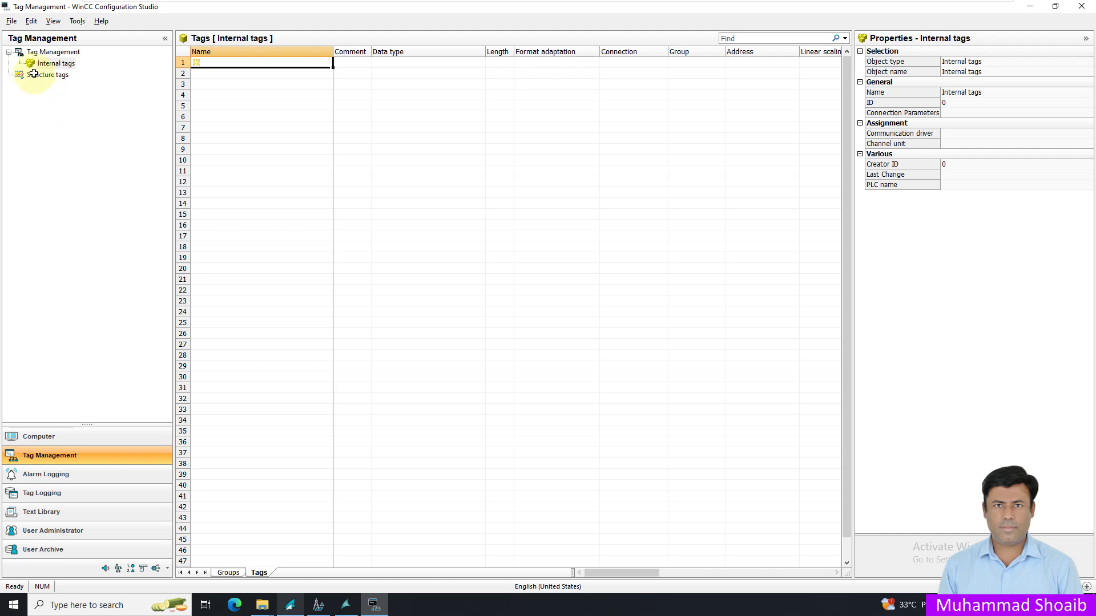
left_click(21, 74)
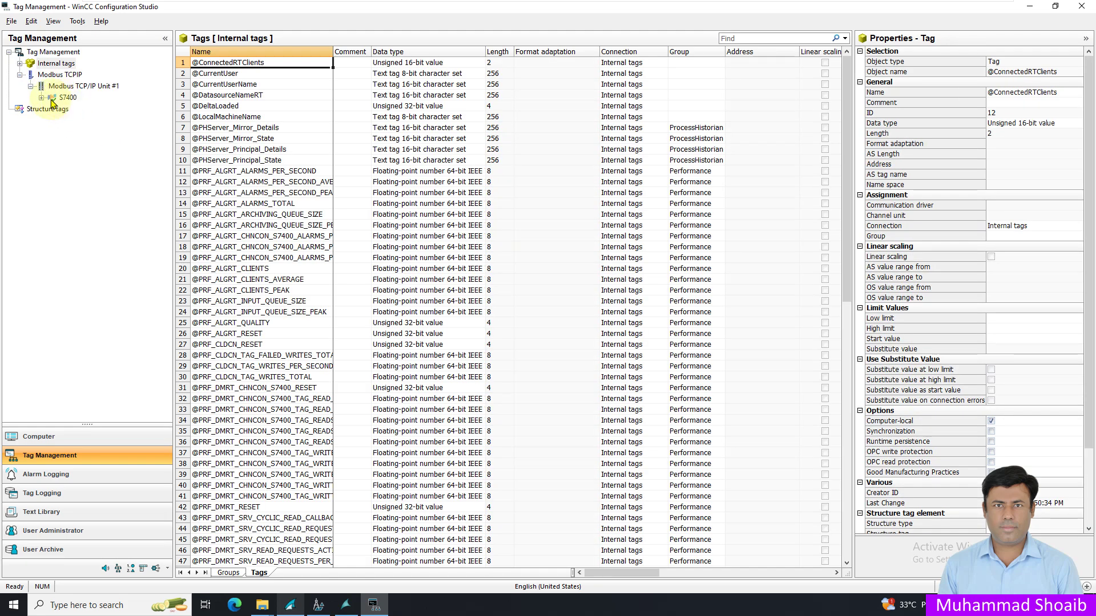
left_click(62, 98)
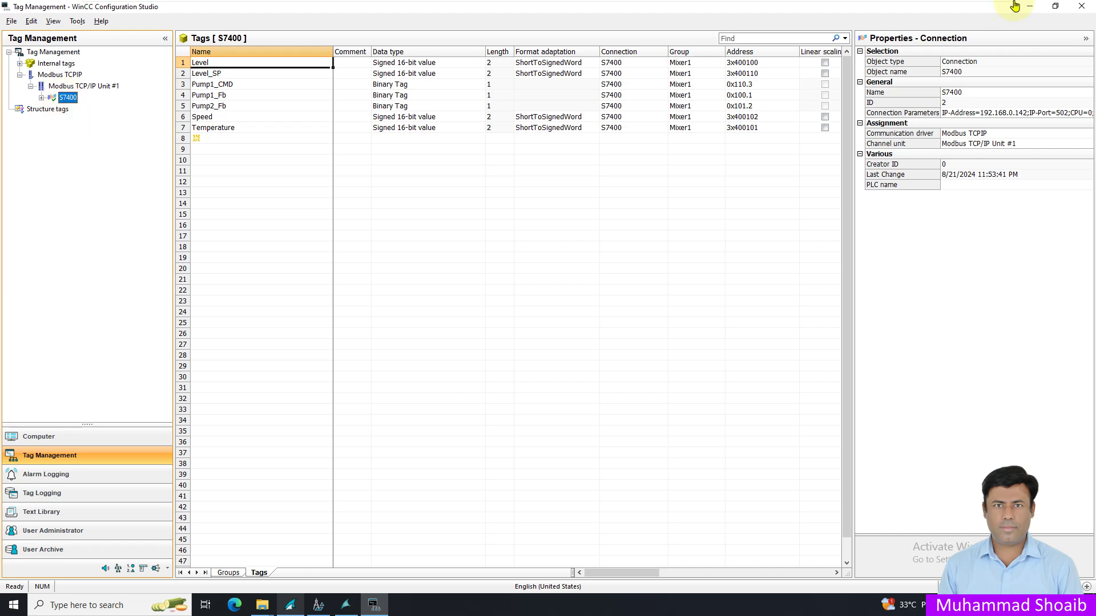
left_click(1031, 10)
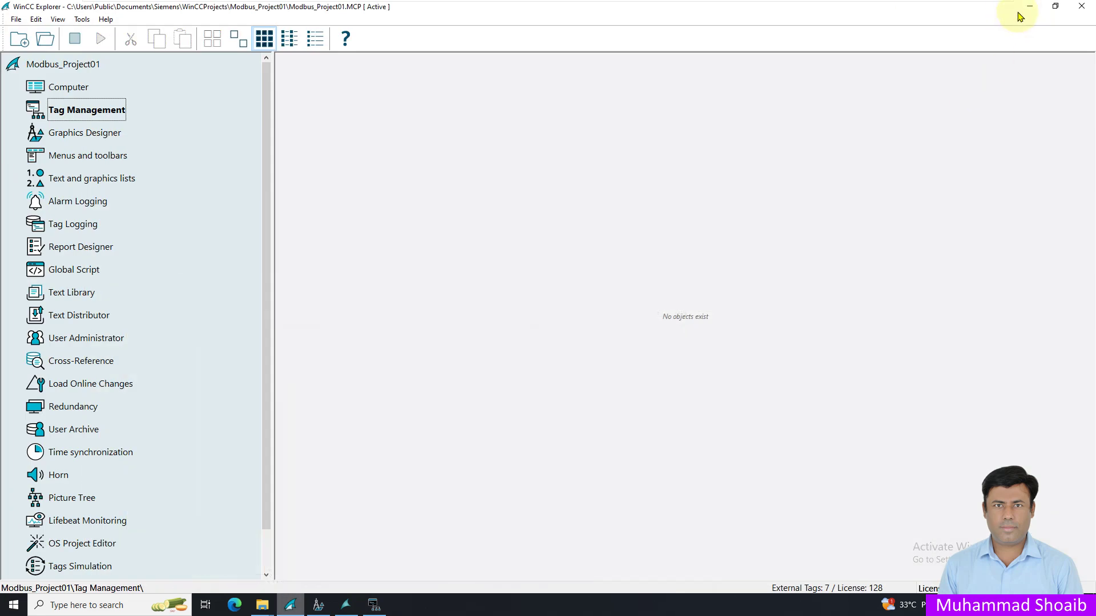
left_click(1031, 9)
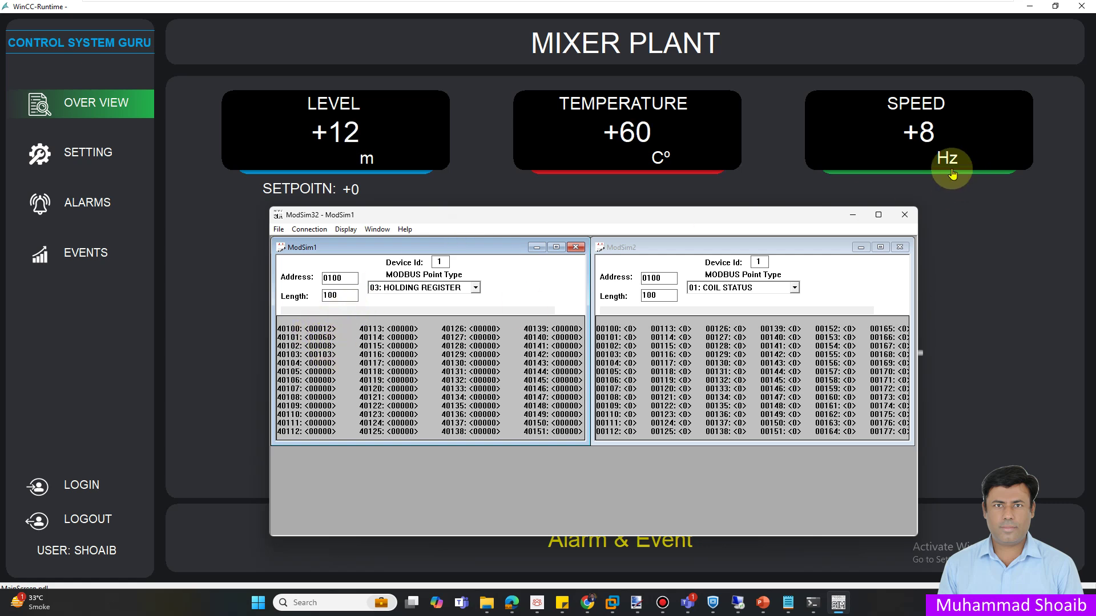
Set coil 00100 to On in ModSim32 so Pump 1 turns green, then minimize the simulator.
left_click_drag(568, 219, 638, 451)
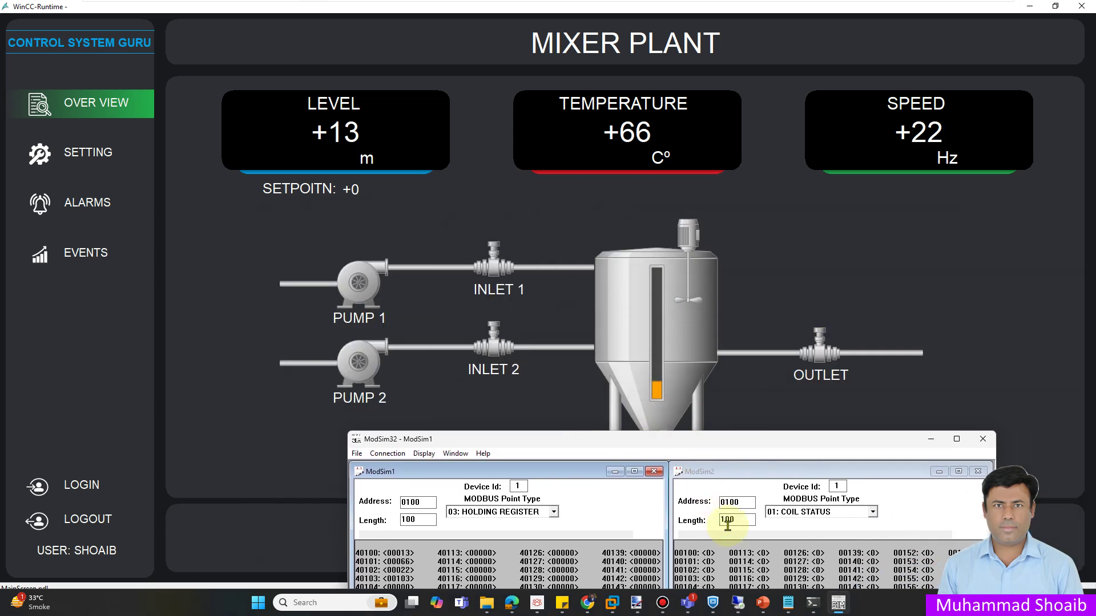
double_click(707, 557)
left_click(687, 540)
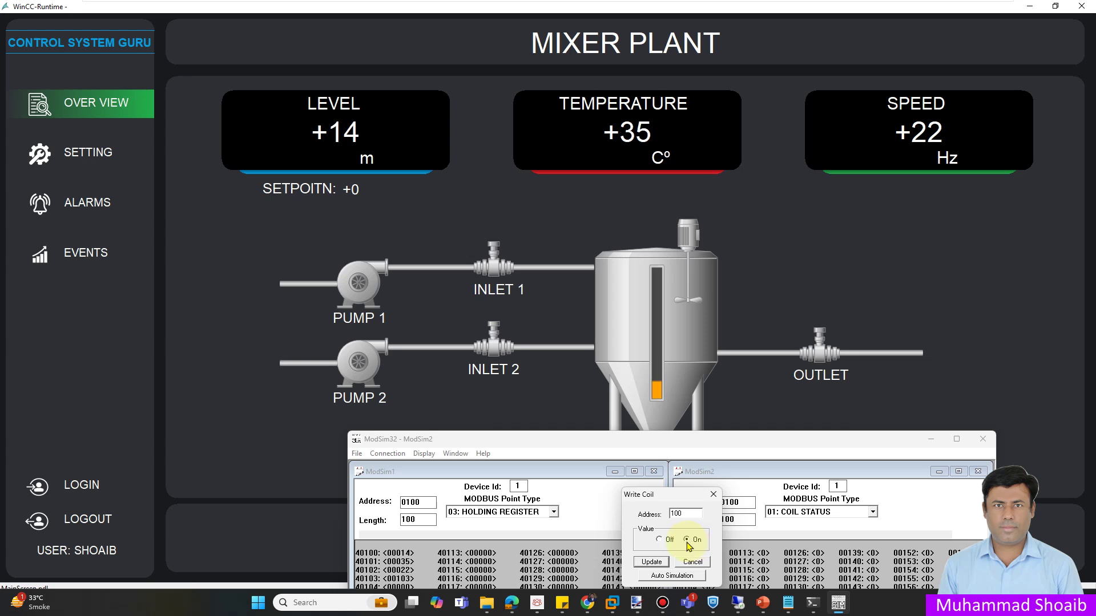
left_click(656, 563)
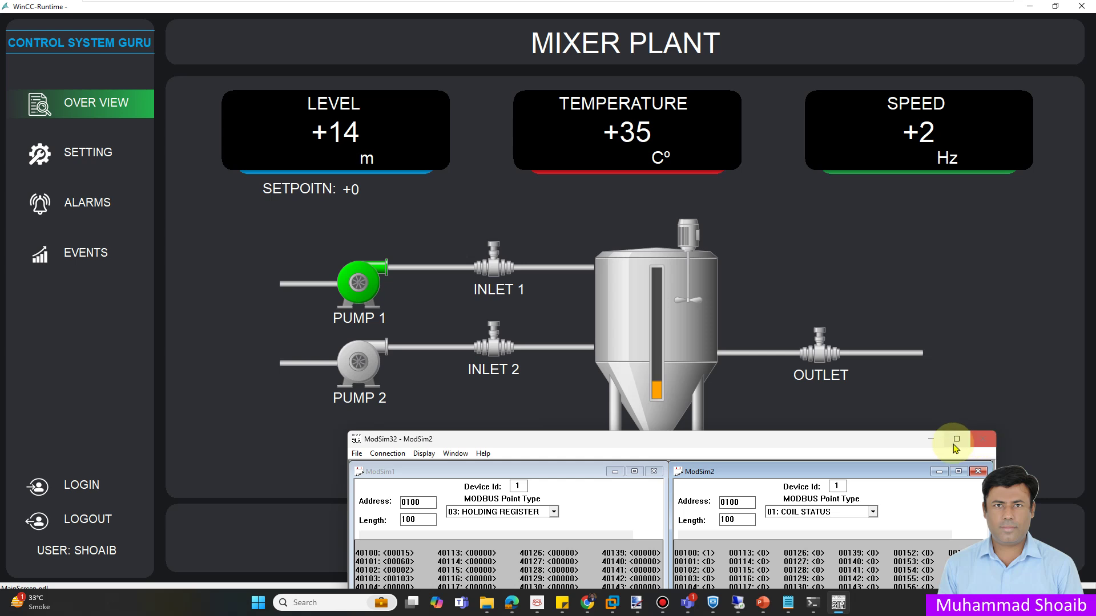
left_click(931, 443)
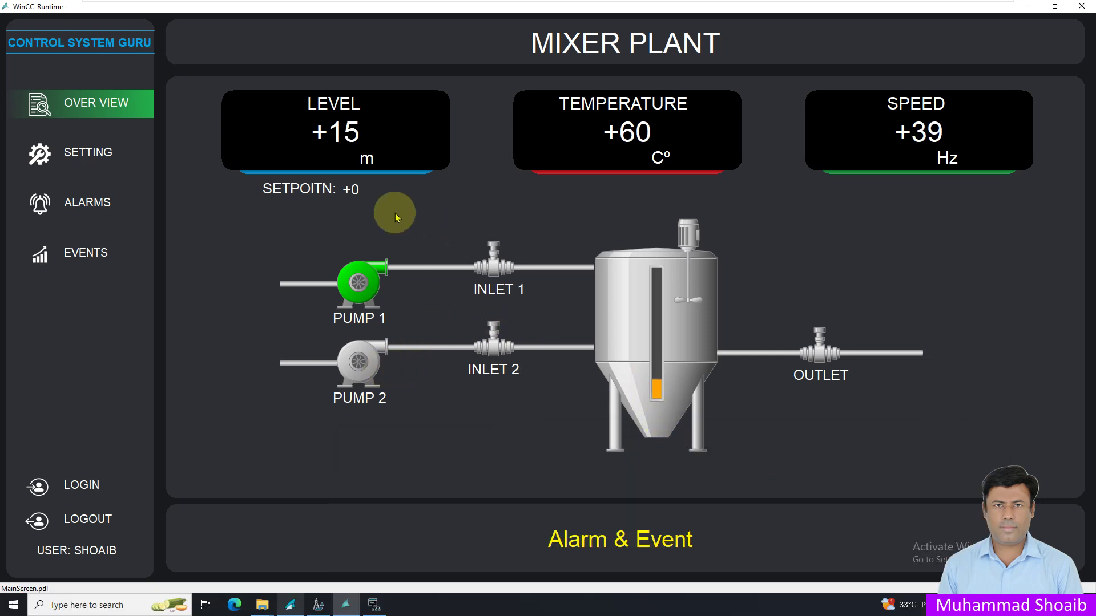
Enter 44 in the runtime setpoint field.
left_click(358, 192)
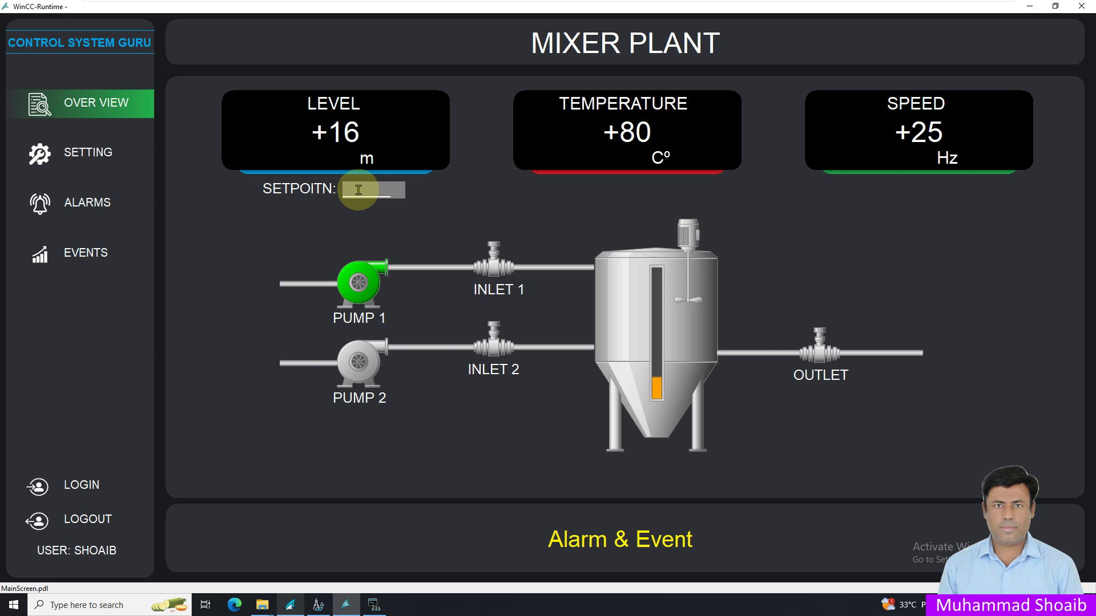
type("44")
key("Return")
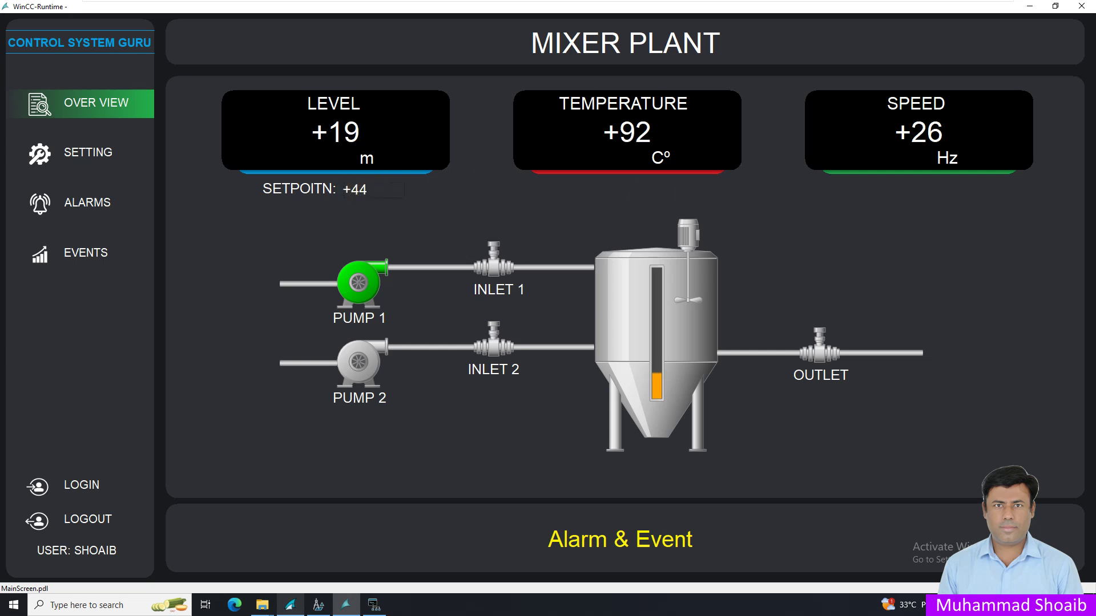
Check that ModSim32 holding register 40110 reads 00044, then minimize the simulator.
key("alt+Tab")
left_click_drag(631, 455, 605, 251)
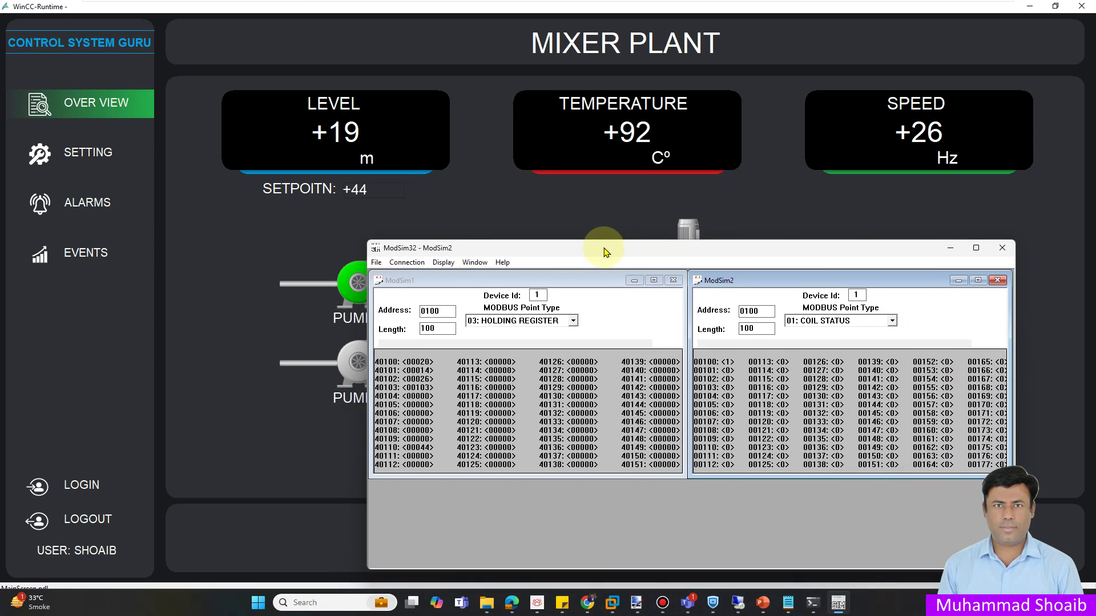
left_click(423, 452)
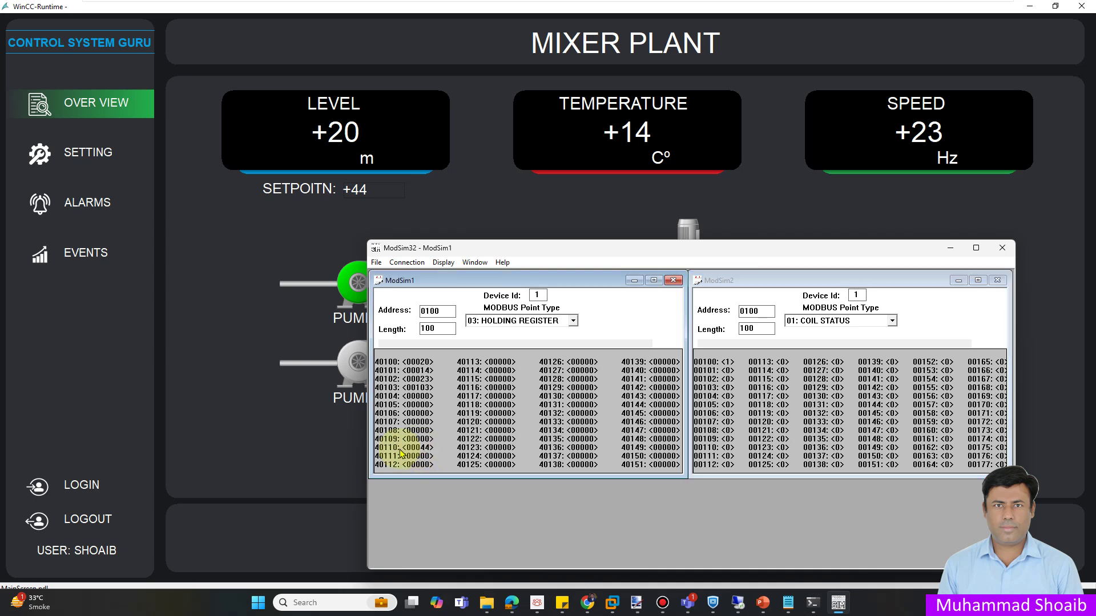
left_click(950, 252)
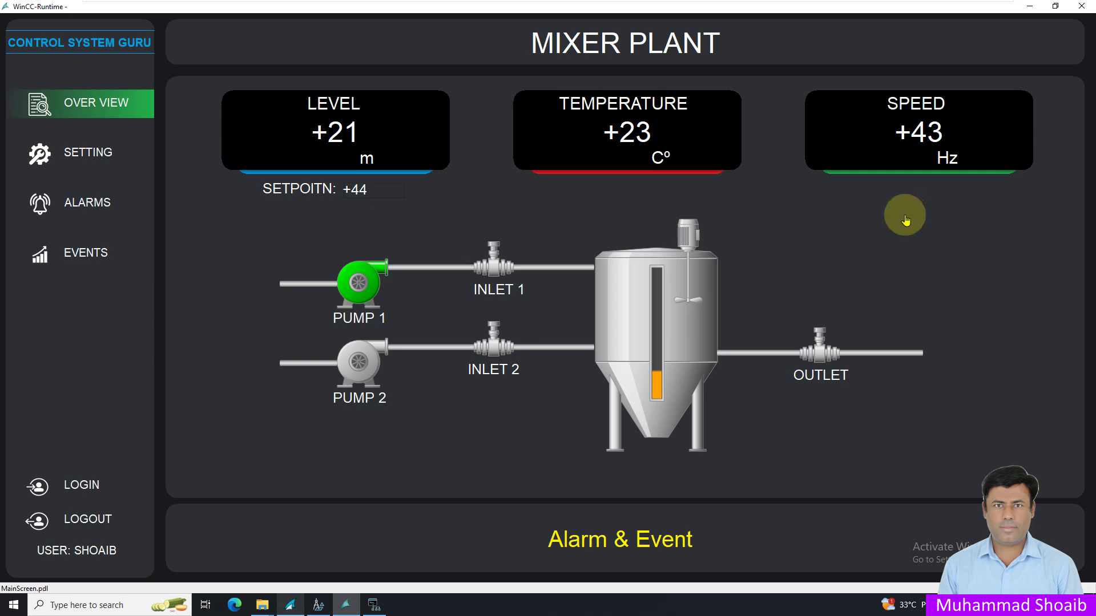
Draw a Windows button, Button1, labelled ON just above Pump 1 in MainScreen.pdl.
left_click(289, 607)
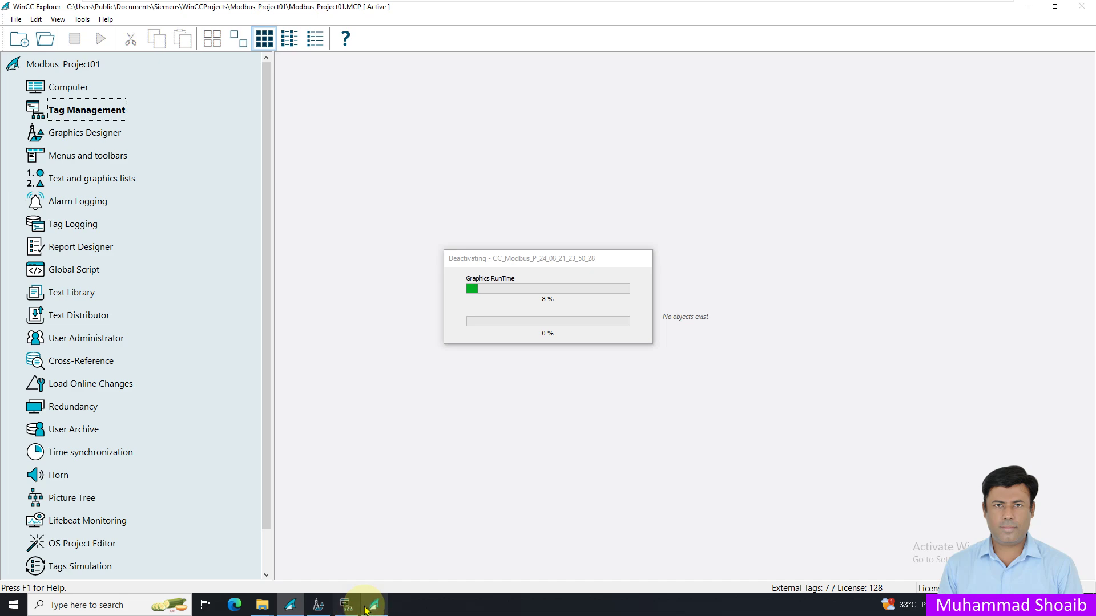
left_click(330, 611)
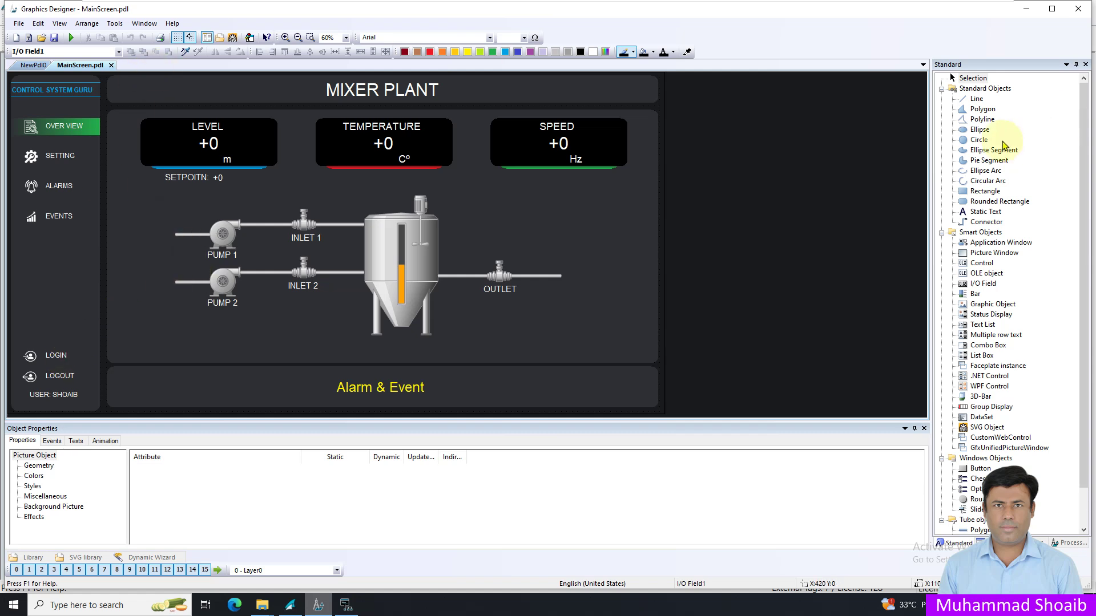
left_click(973, 473)
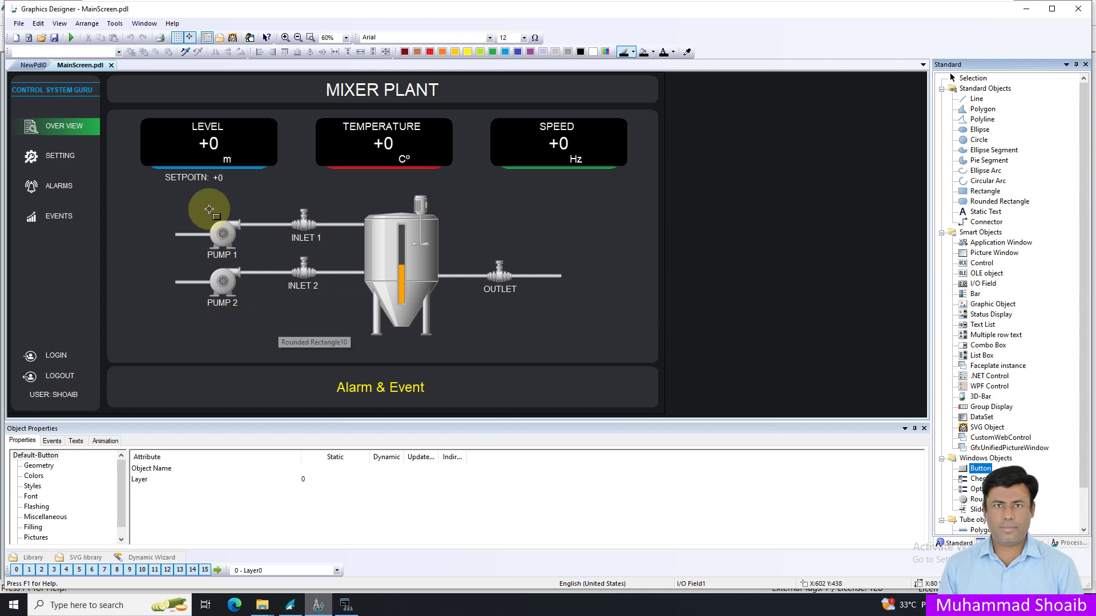
left_click_drag(181, 200, 204, 216)
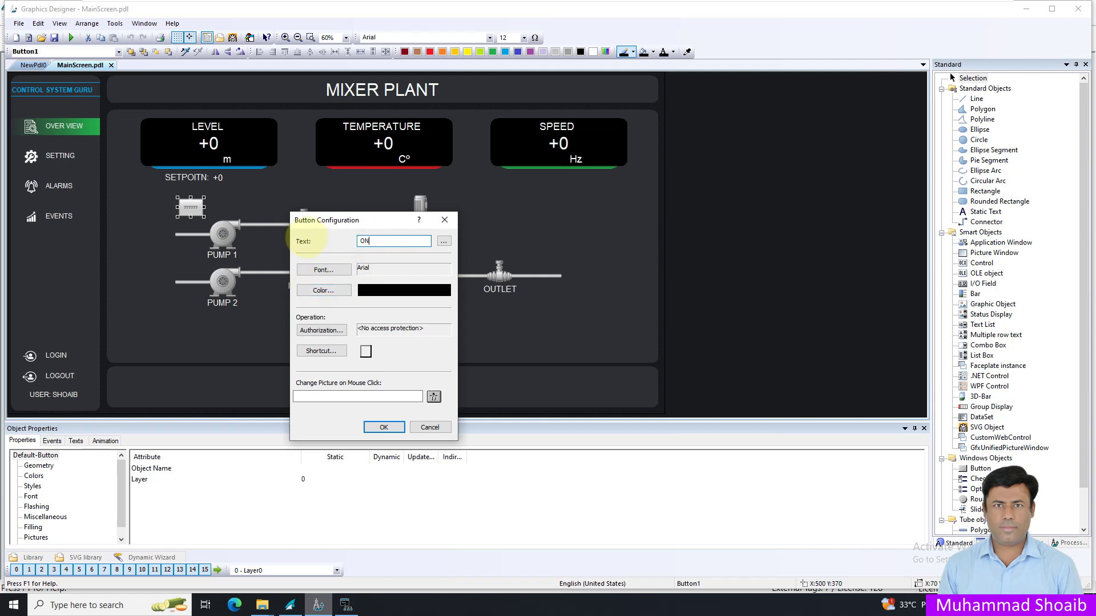
key("Return")
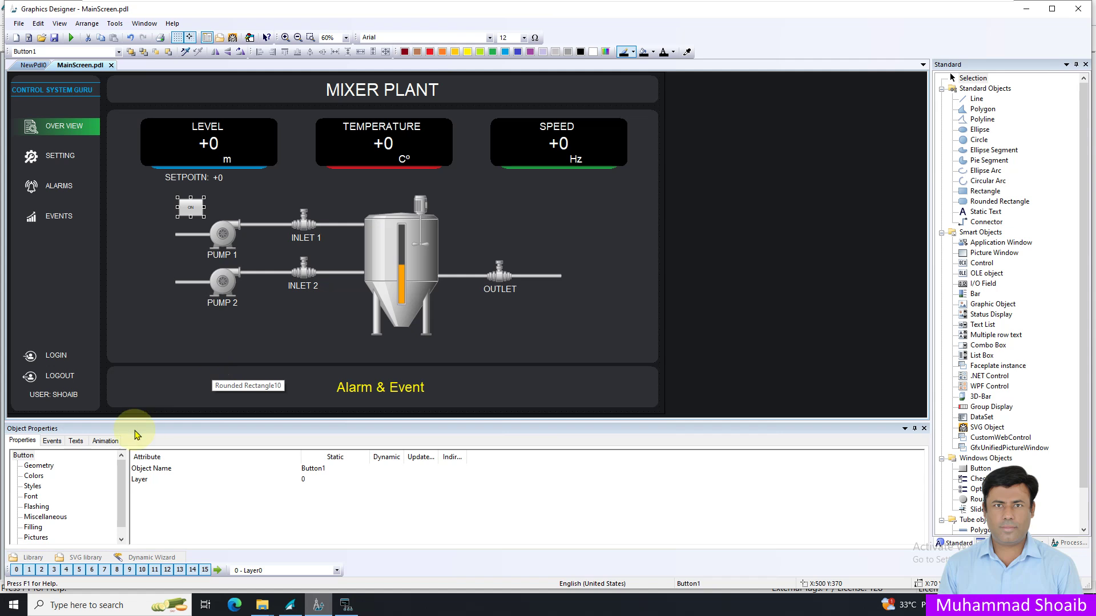
Set Button1's label font size to 25 and Bold to Yes.
left_click(31, 497)
left_click(308, 489)
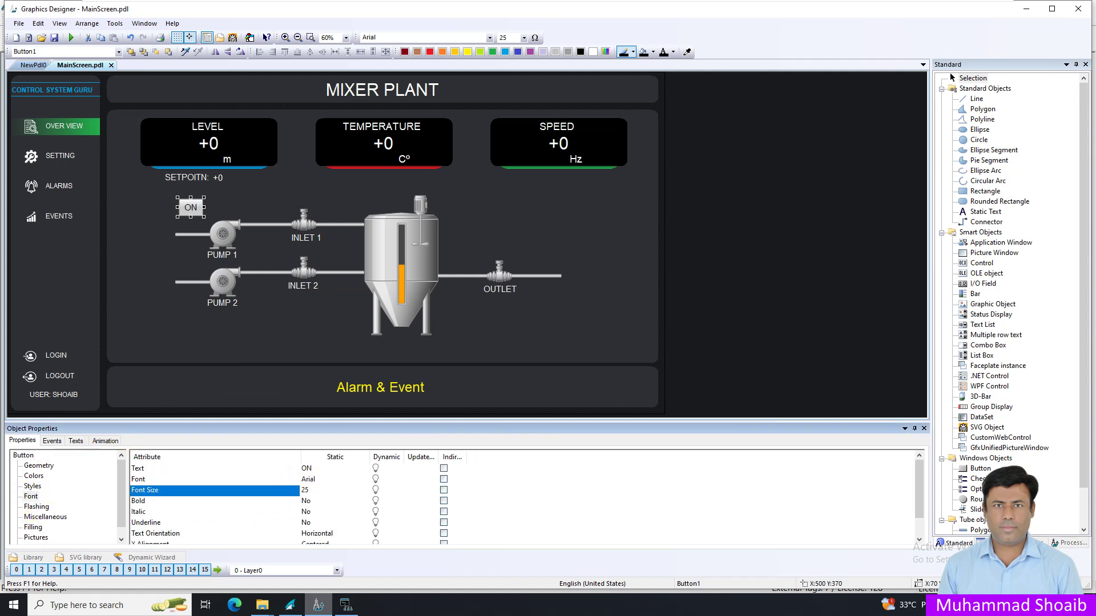
left_click(188, 207)
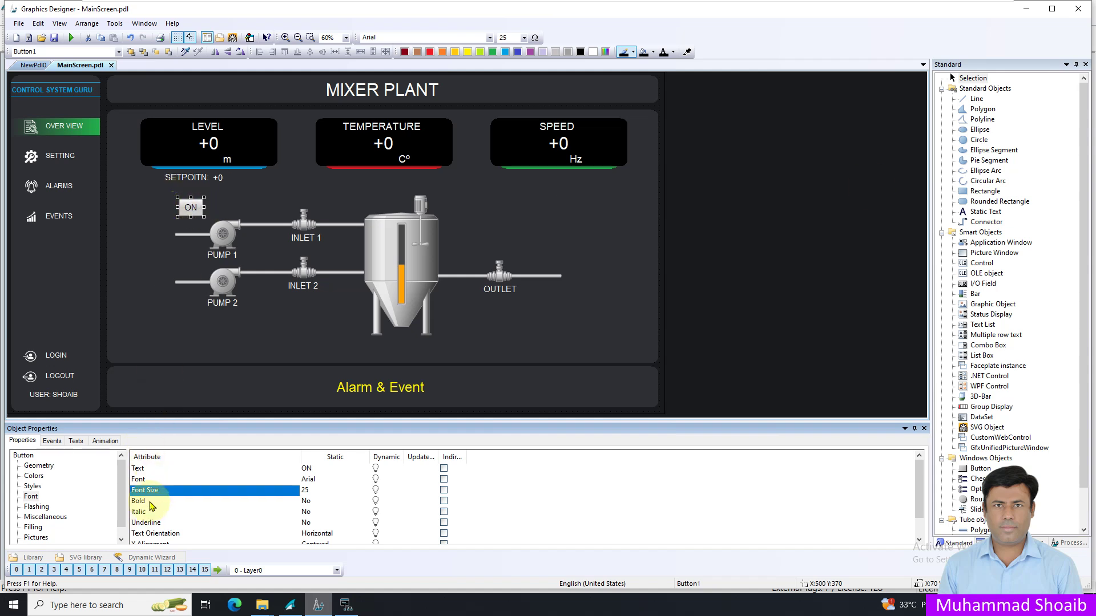
left_click(310, 504)
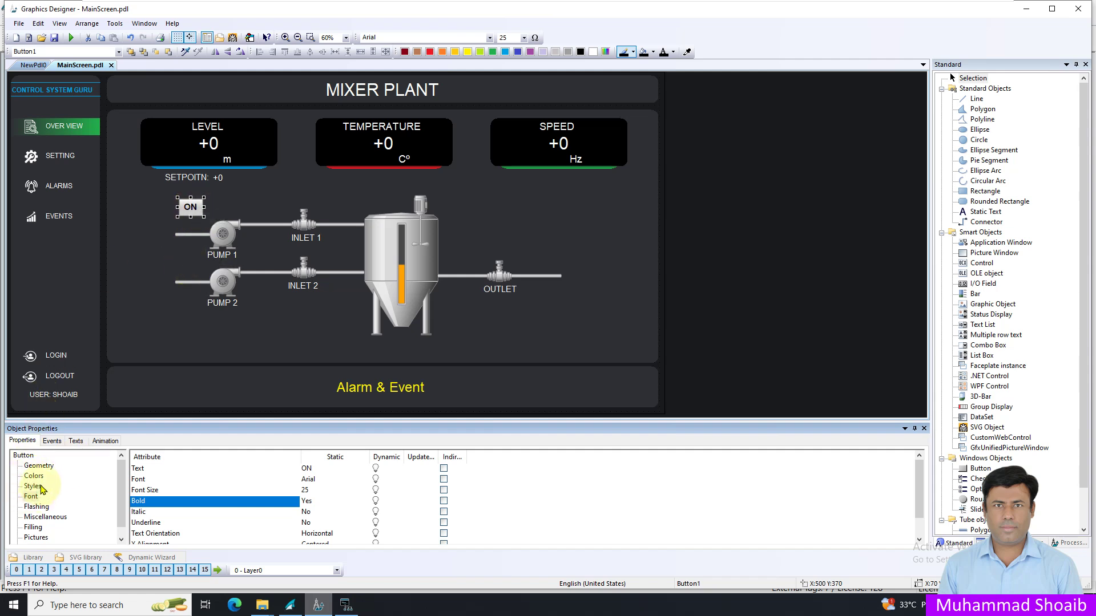
left_click(52, 442)
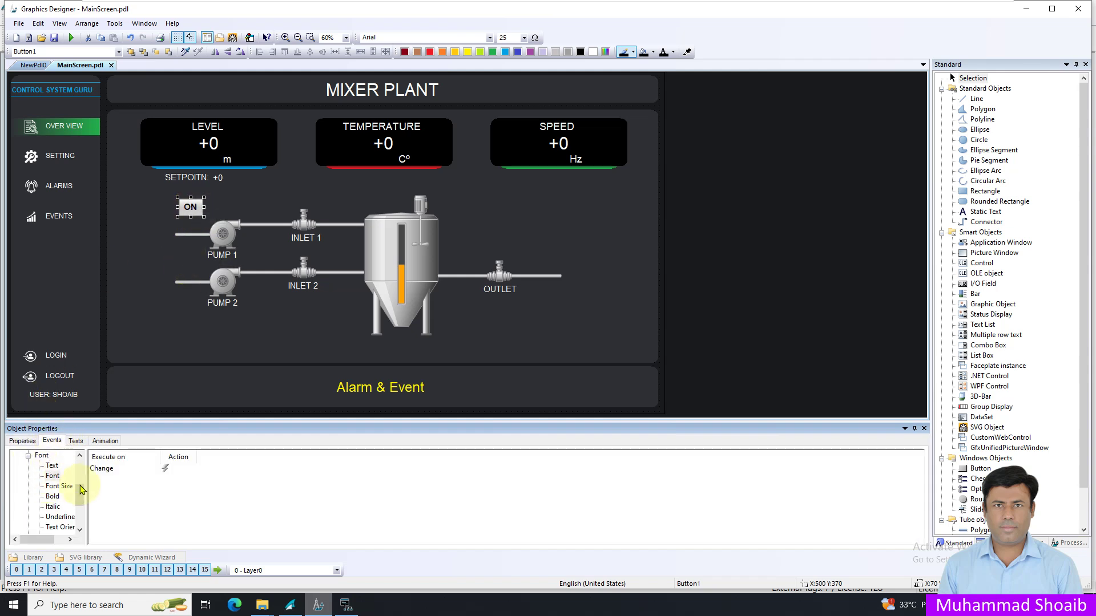
Add a Direct Connection action to Button1's Mouse Press Left event.
scroll(67, 482, "up", 5)
left_click(24, 455)
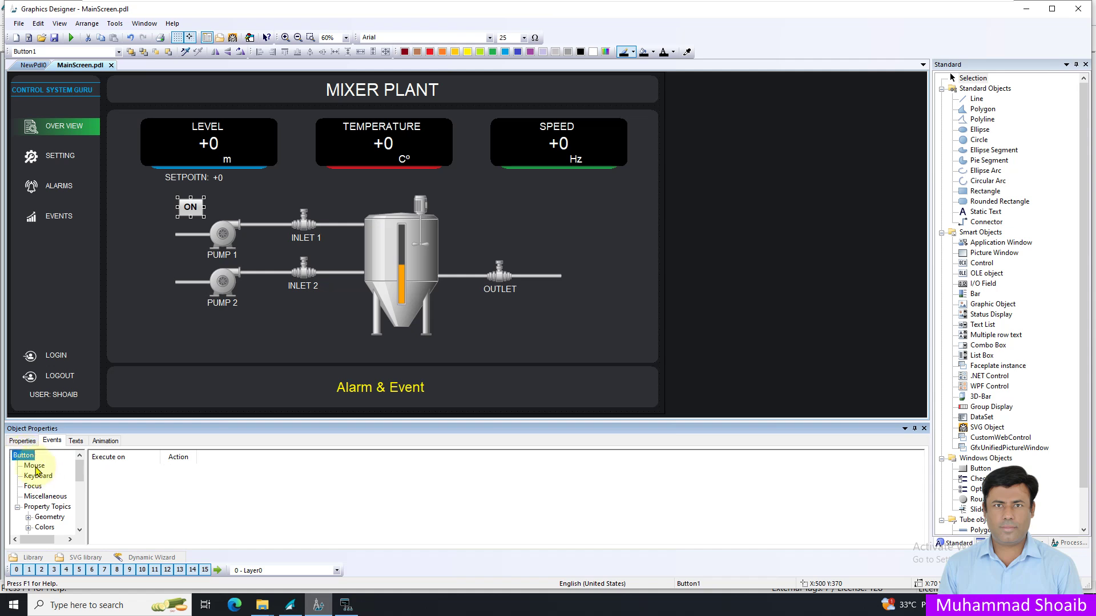
left_click(34, 466)
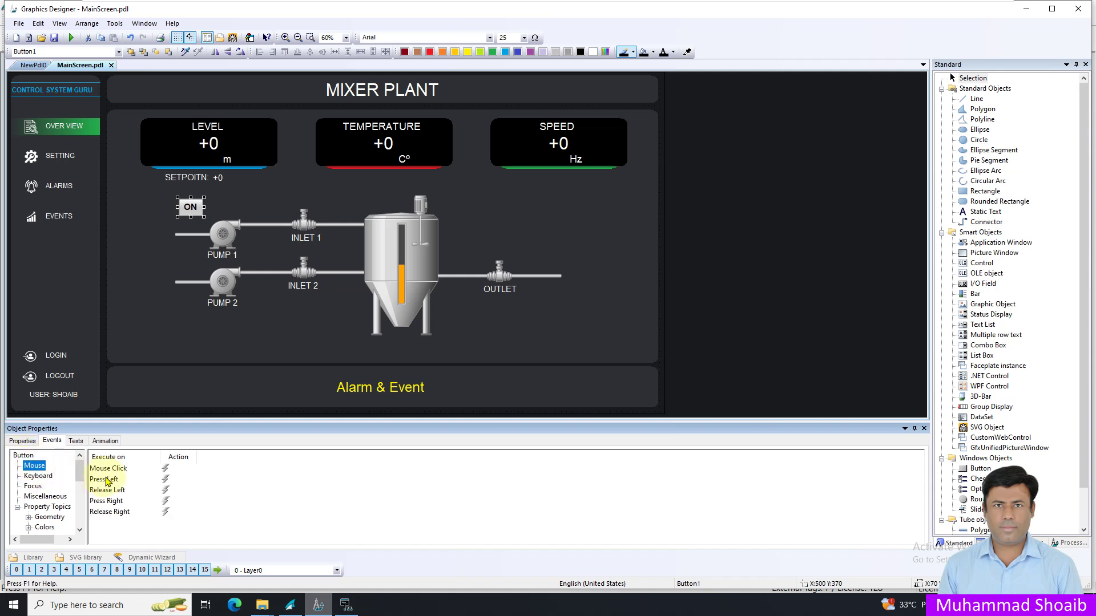
left_click(166, 481)
right_click(166, 480)
left_click(194, 513)
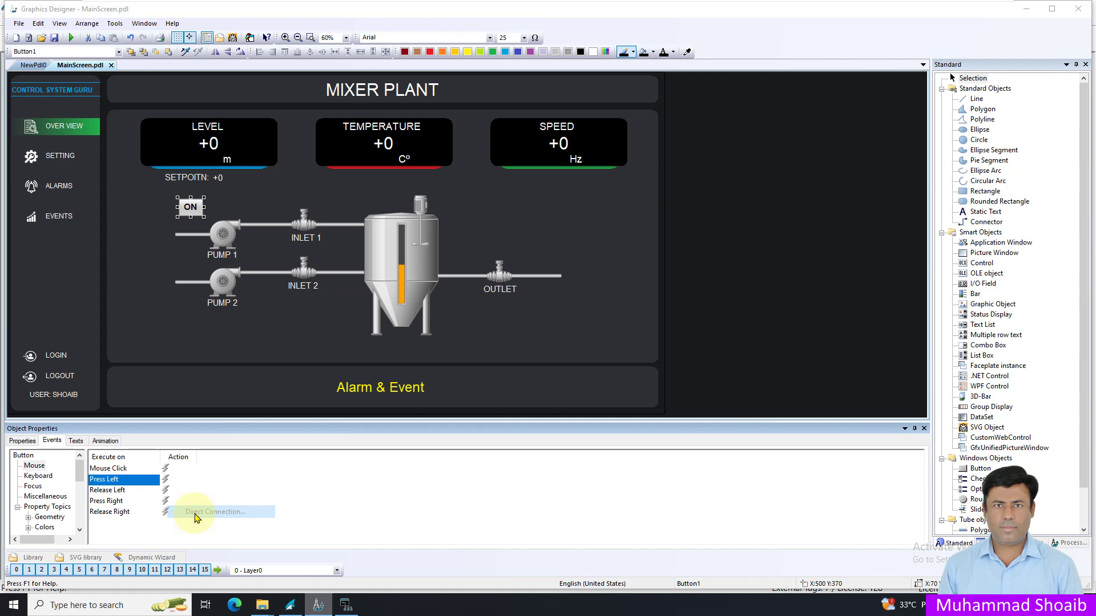
Make the connection write constant 1 to tag Pump1_CMD, then duplicate the ON button.
left_click(421, 221)
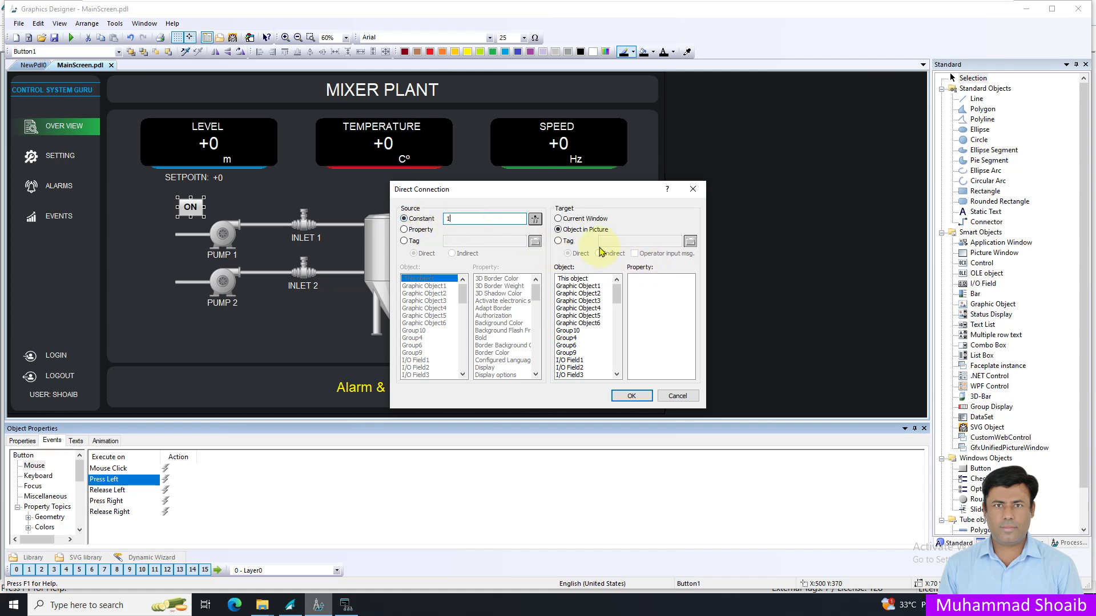
left_click(558, 241)
left_click(690, 241)
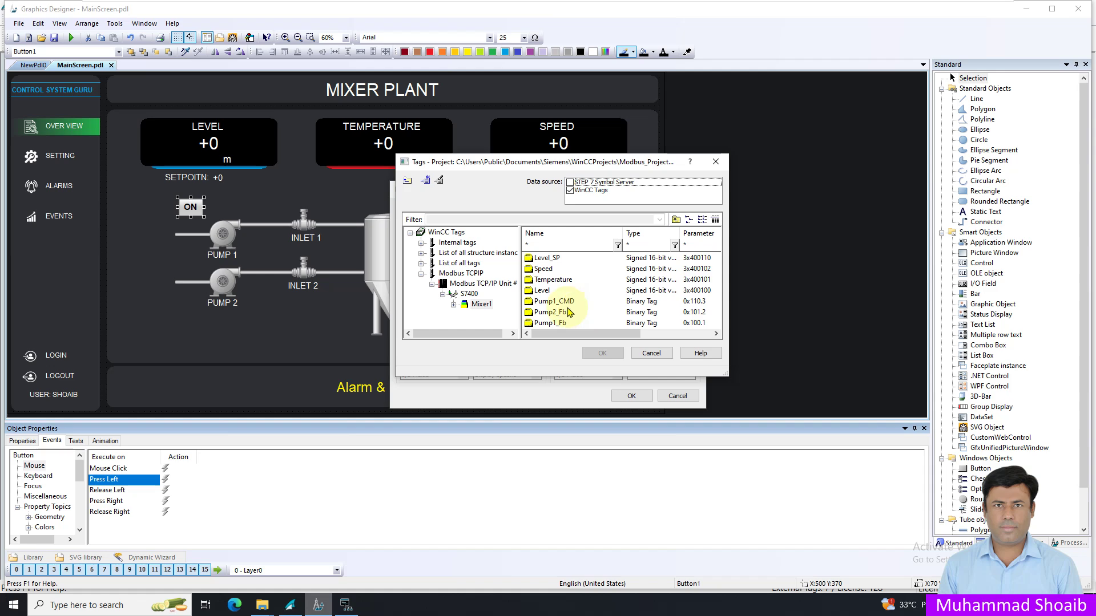
left_click(562, 302)
left_click(601, 354)
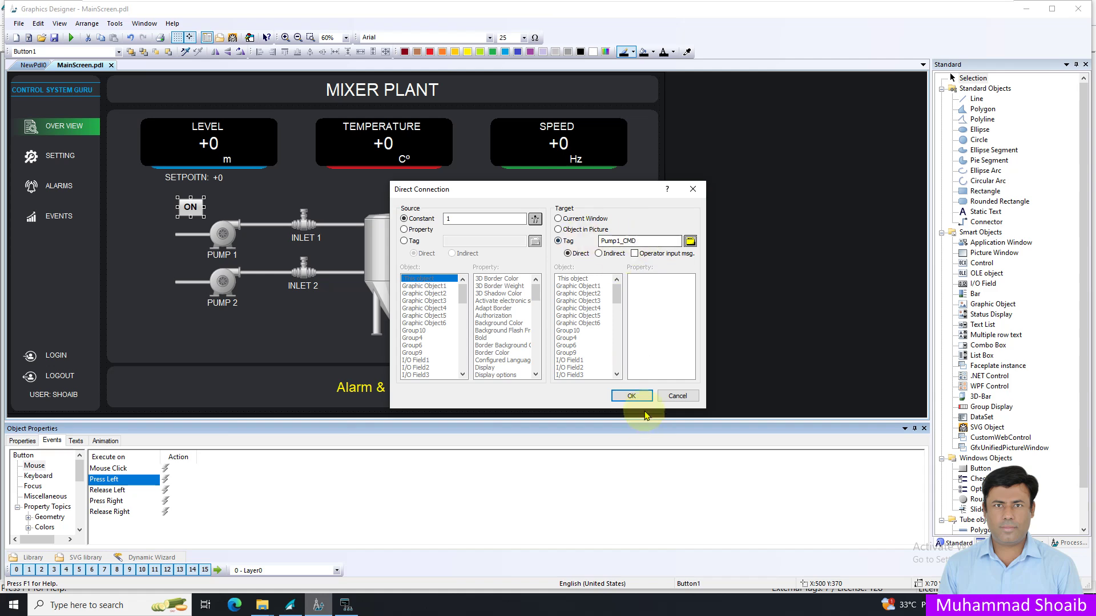
left_click(631, 395)
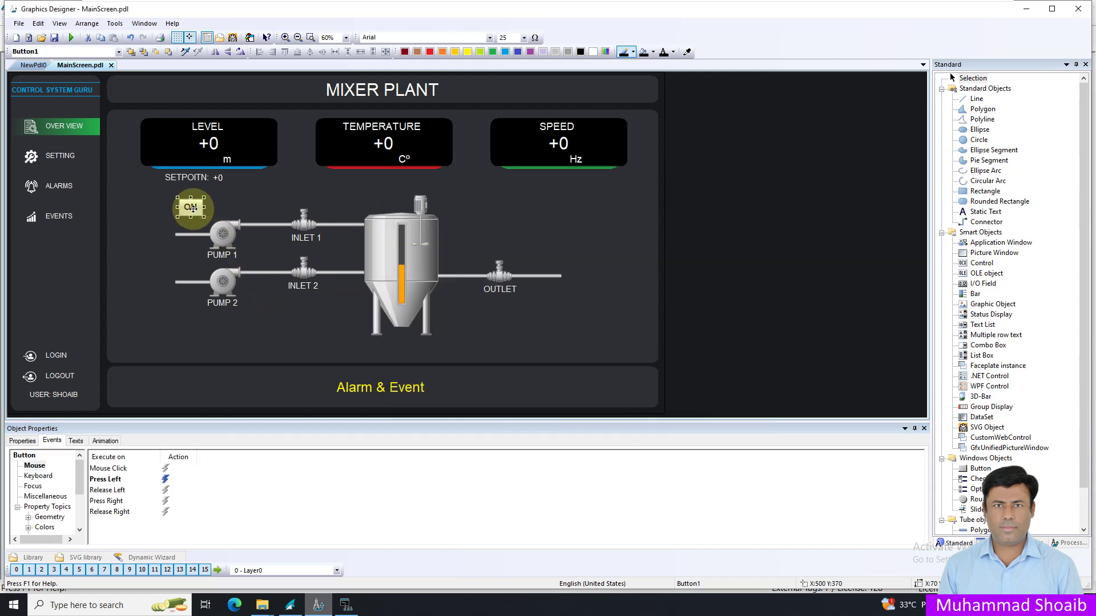
right_click(192, 209)
left_click(224, 243)
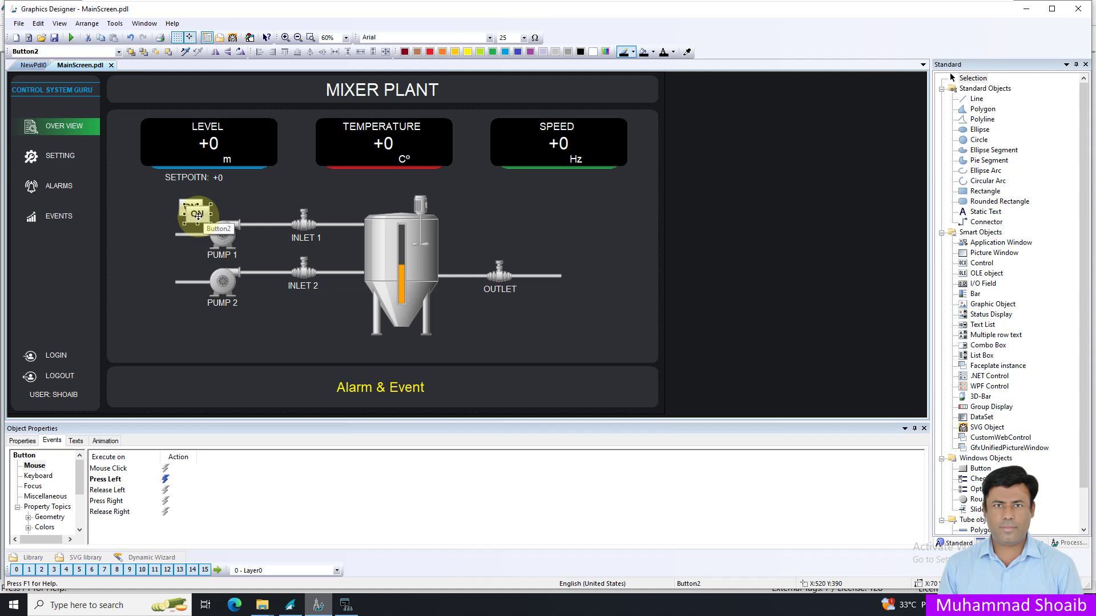
Place the duplicate button beside ON and change its label to OFF.
left_click_drag(223, 209, 246, 203)
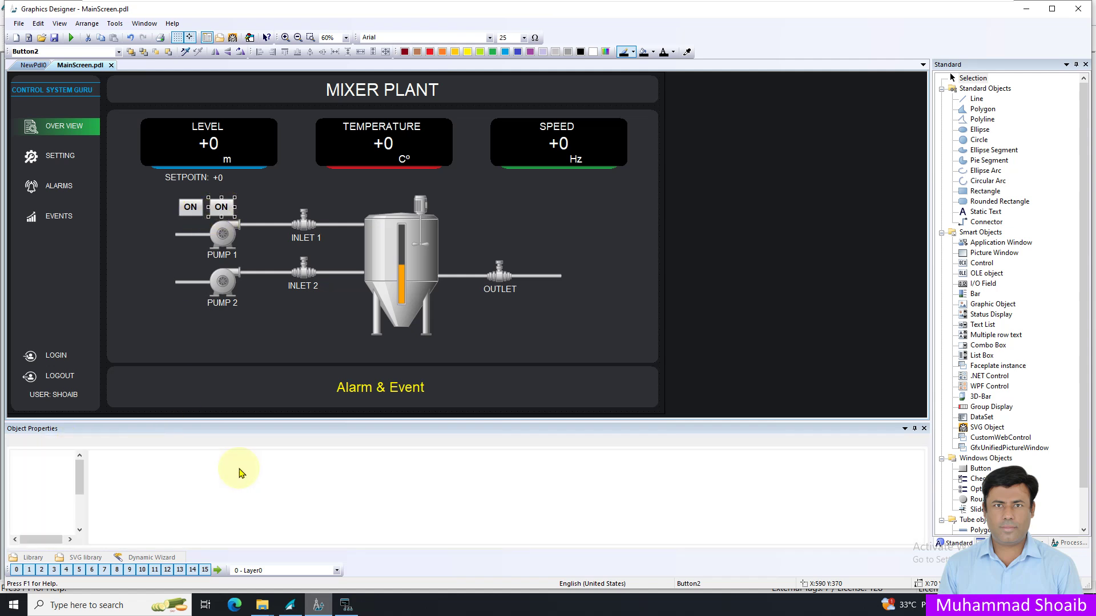
left_click(245, 469)
left_click(246, 469)
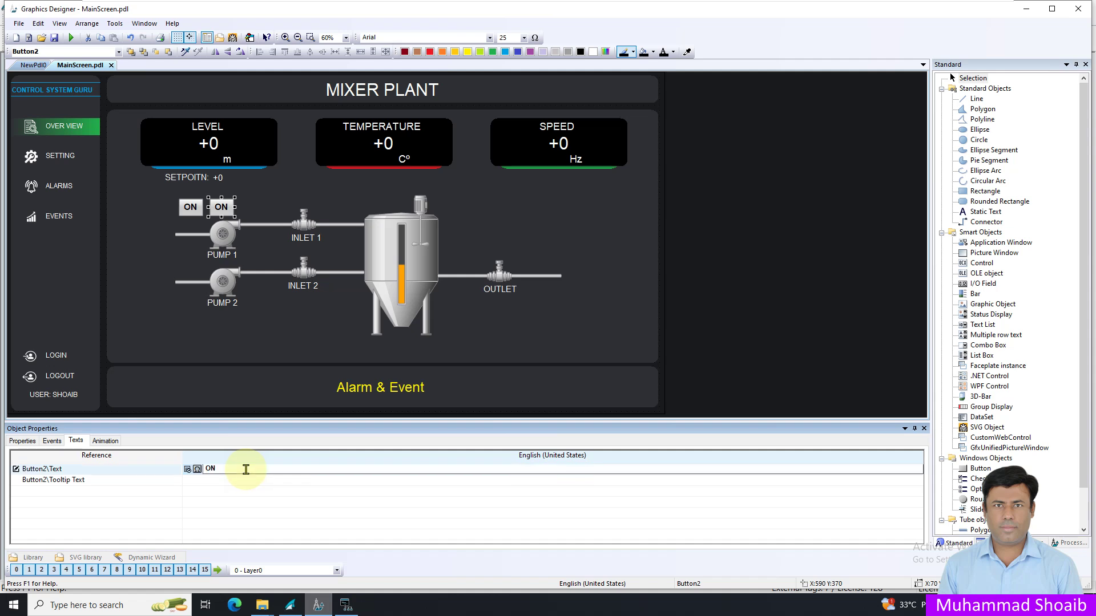
type("OFF")
key("Return")
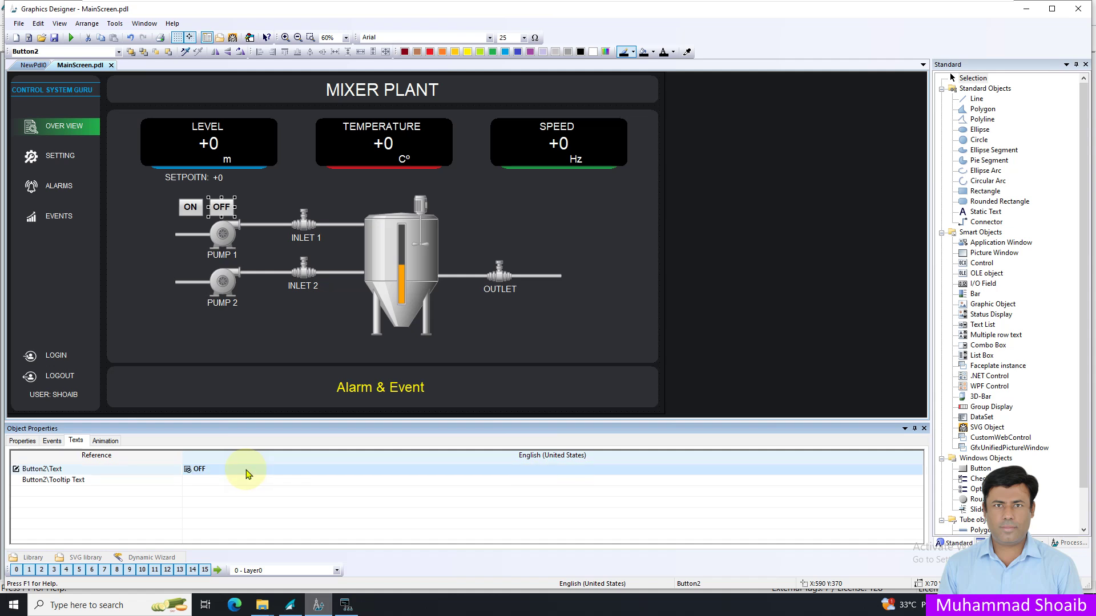
Make Button2's Press Left event write constant 0 to Pump1_CMD via Direct Connection.
left_click(52, 441)
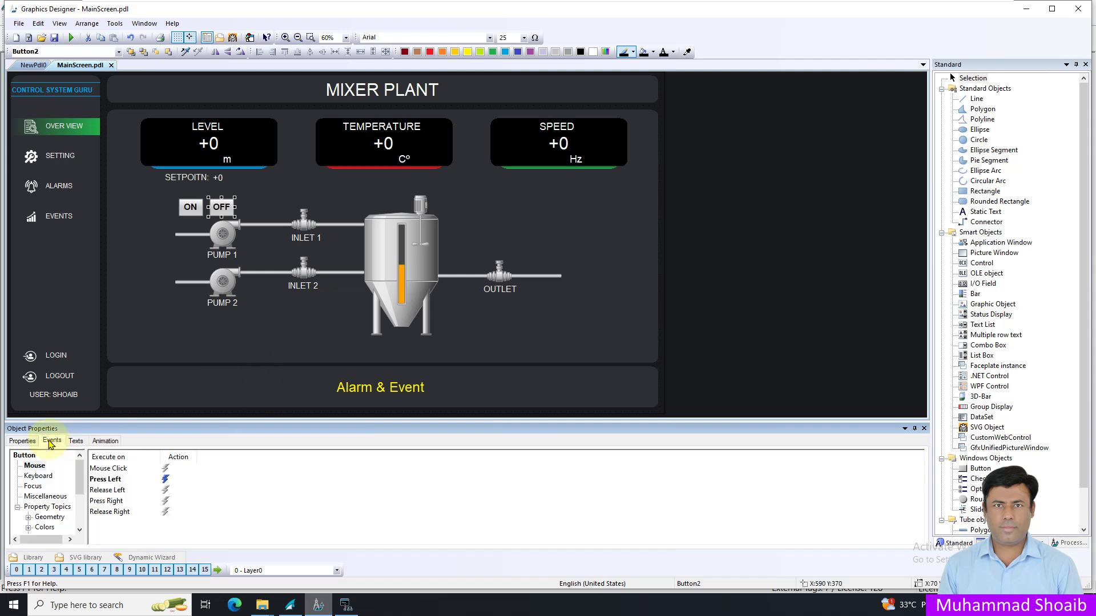
left_click(166, 481)
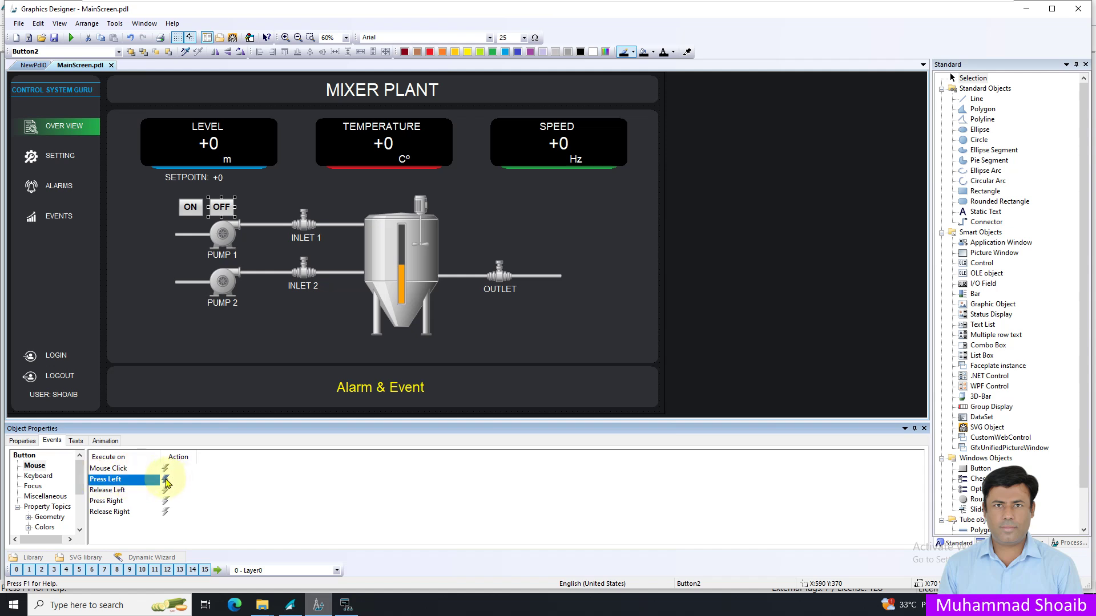
right_click(166, 481)
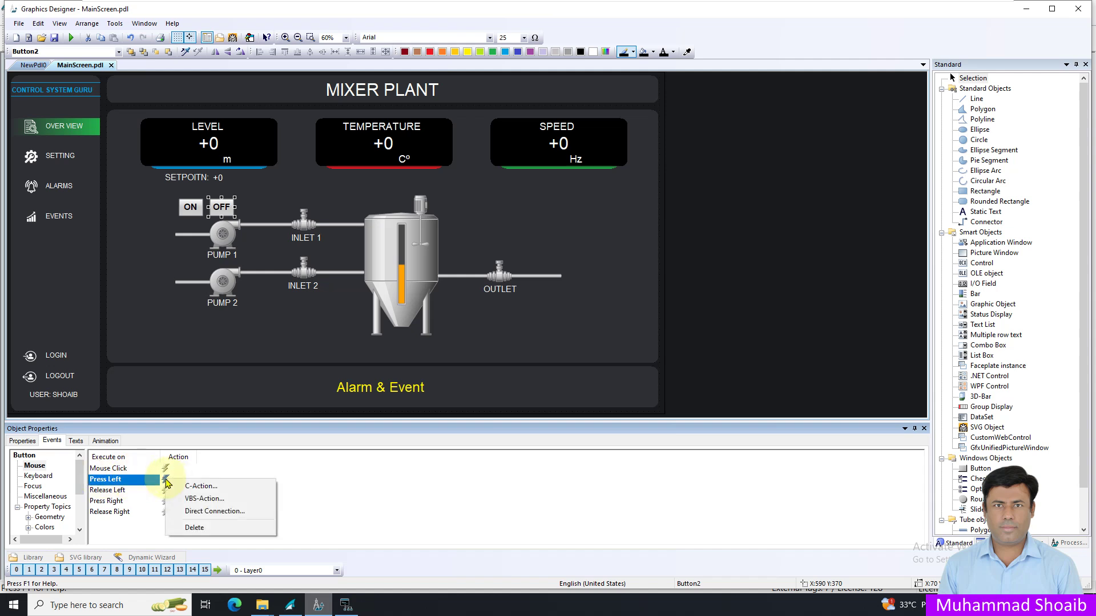
left_click(213, 511)
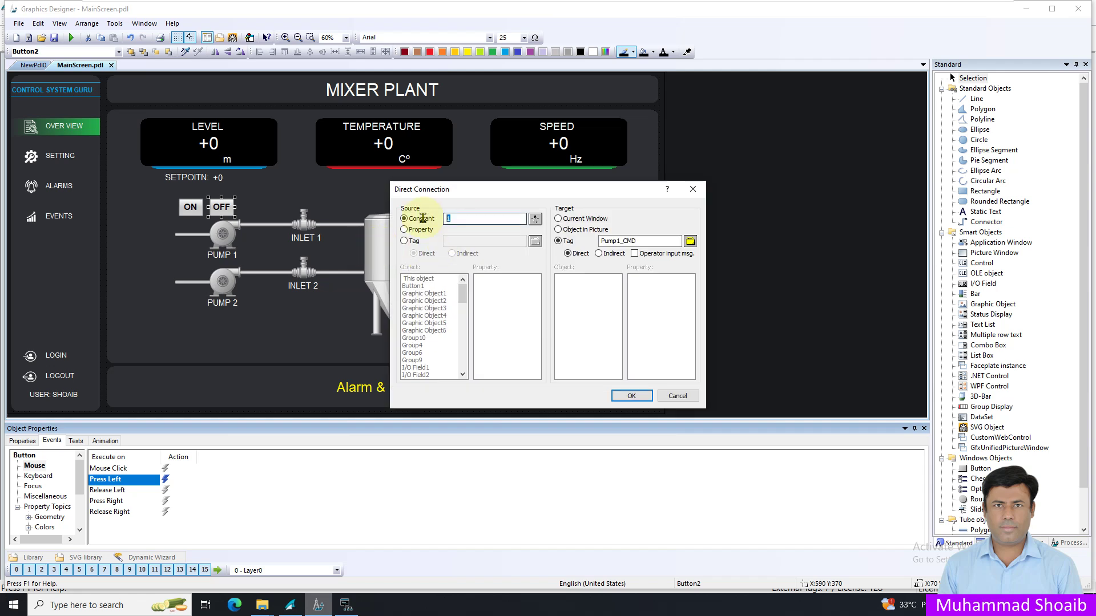
left_click(631, 395)
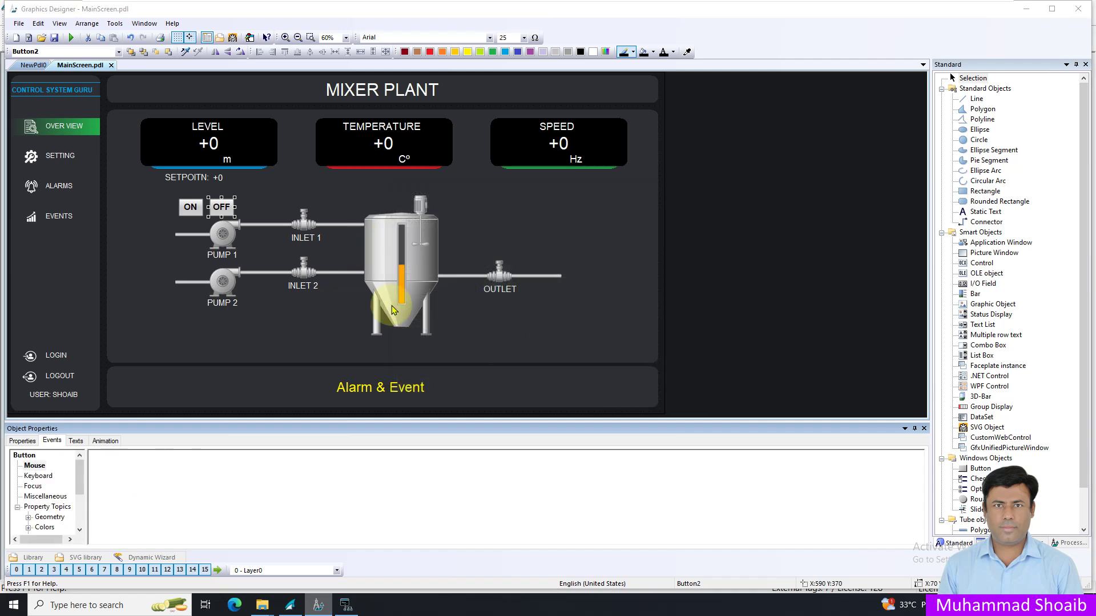
left_click(190, 207, "shift")
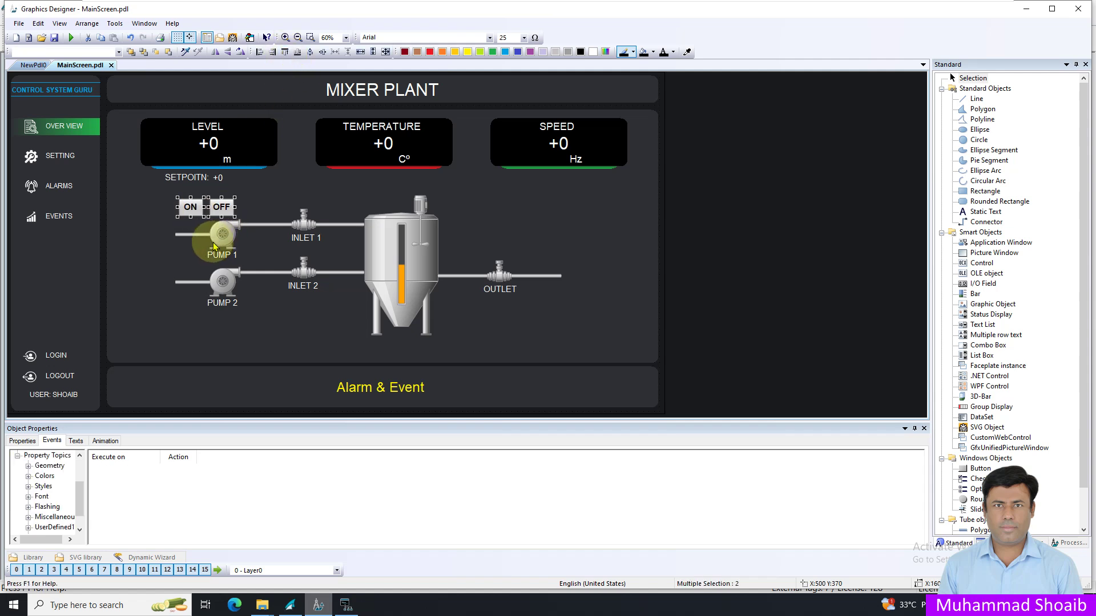
Move the ON/OFF button pair right so it sits above Pump 1.
left_click_drag(228, 212, 244, 214)
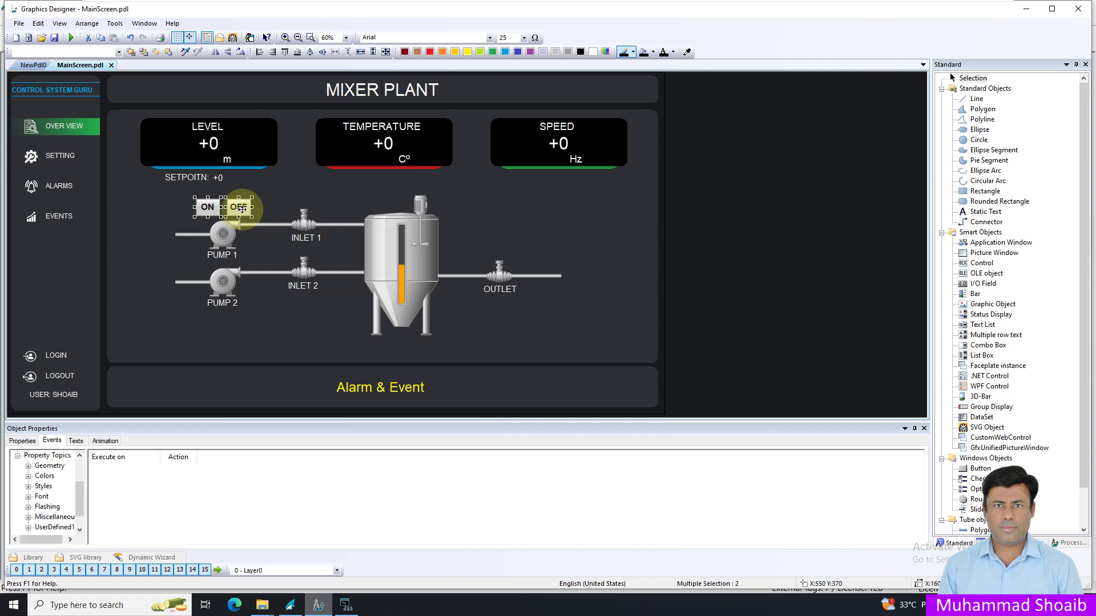
left_click(412, 262)
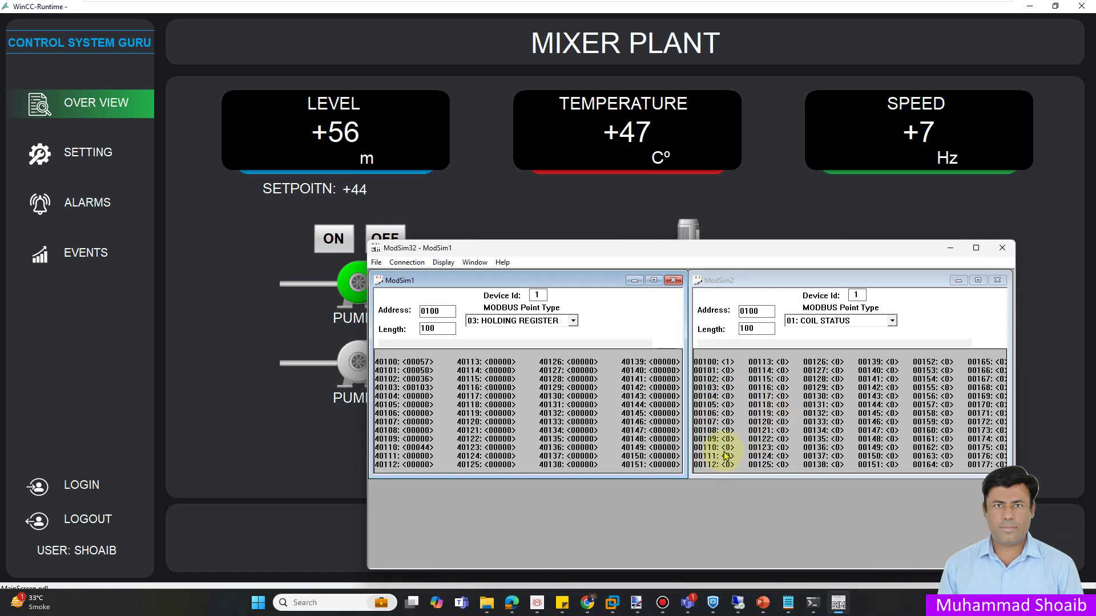
left_click(706, 452)
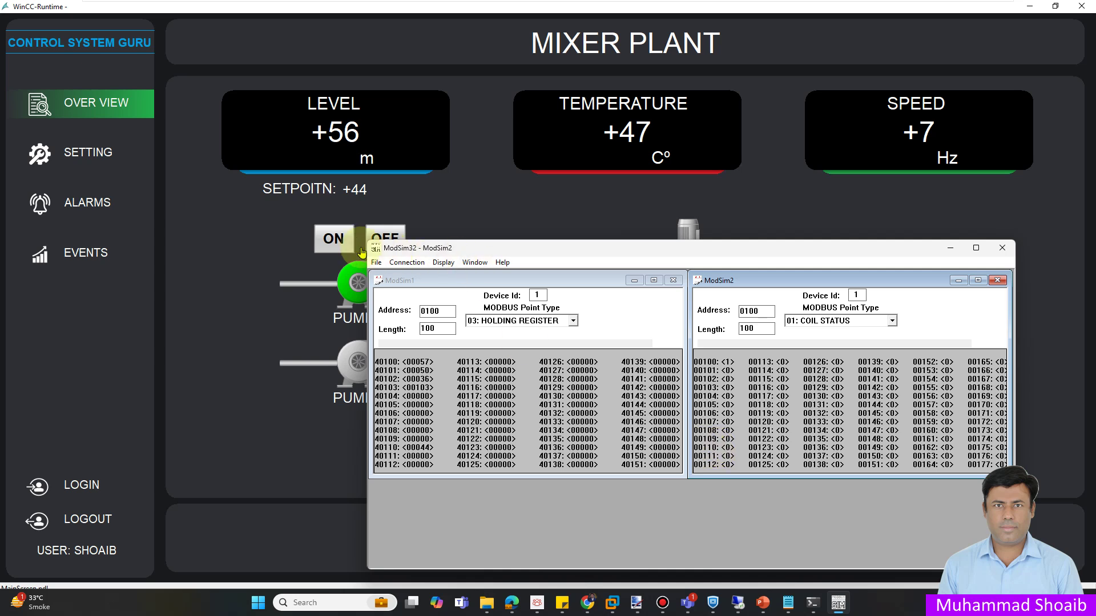